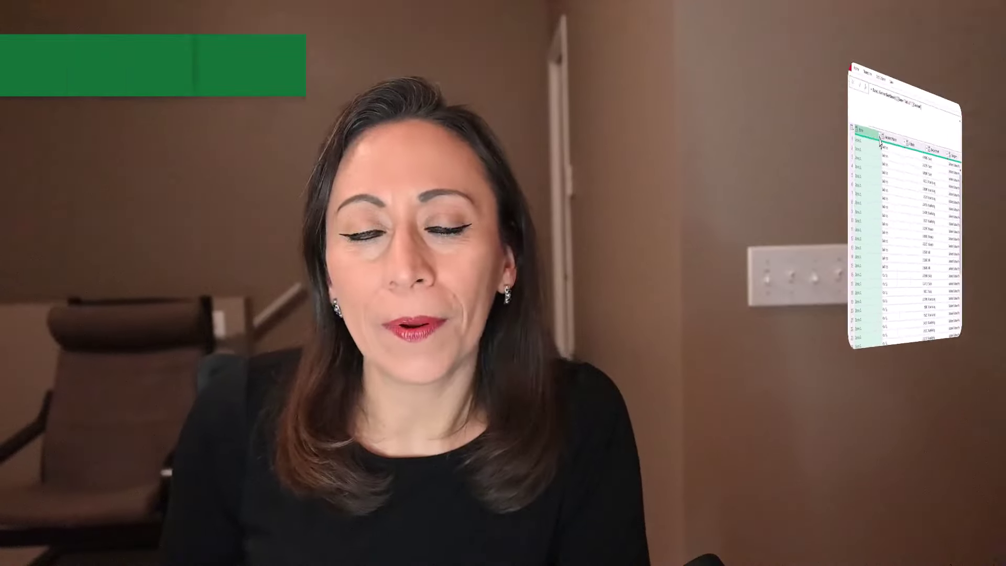
Filter the Account Name column to exclude the Subtotal rows
left_click(787, 278)
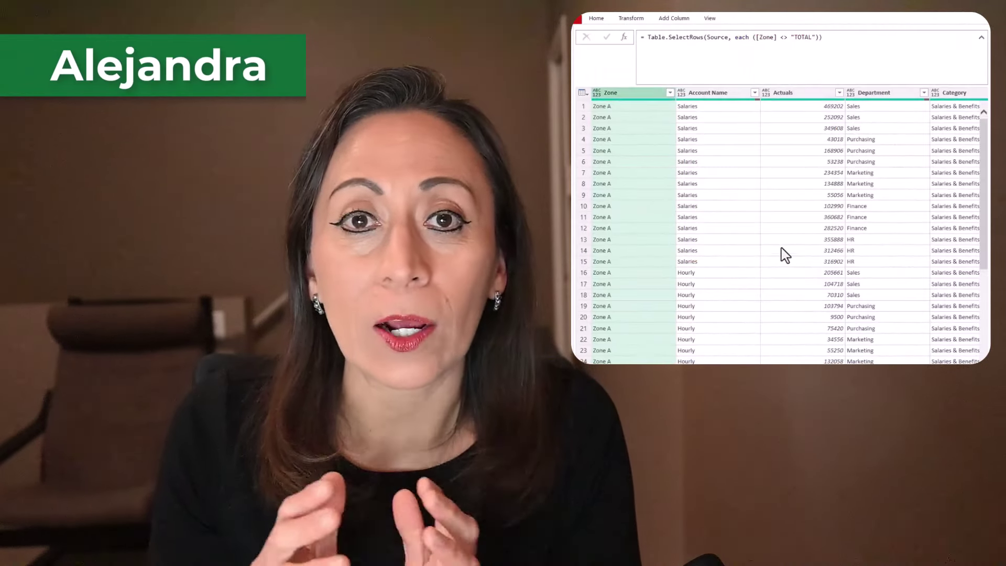
left_click(754, 93)
scroll(675, 260, "down", 10)
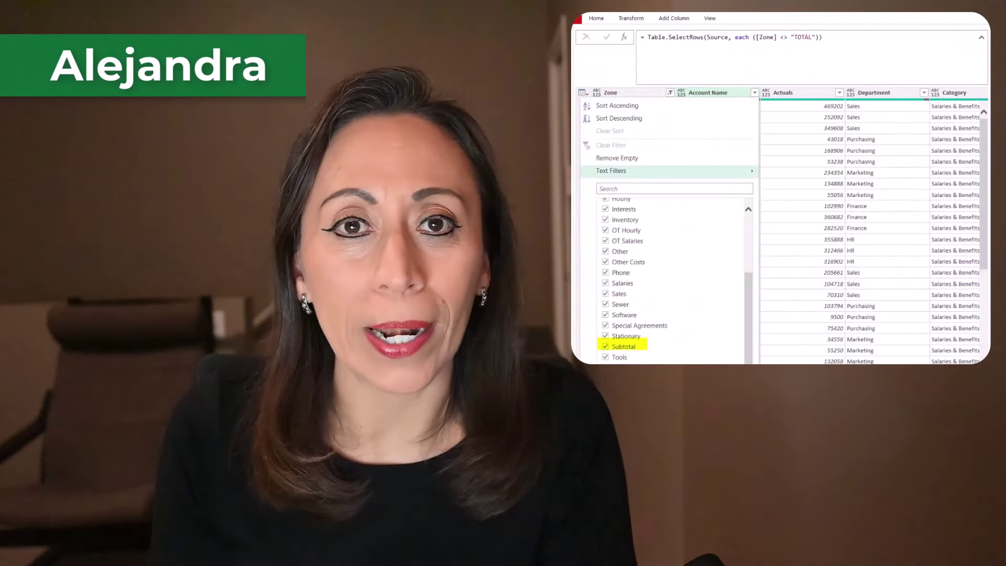
left_click(624, 346)
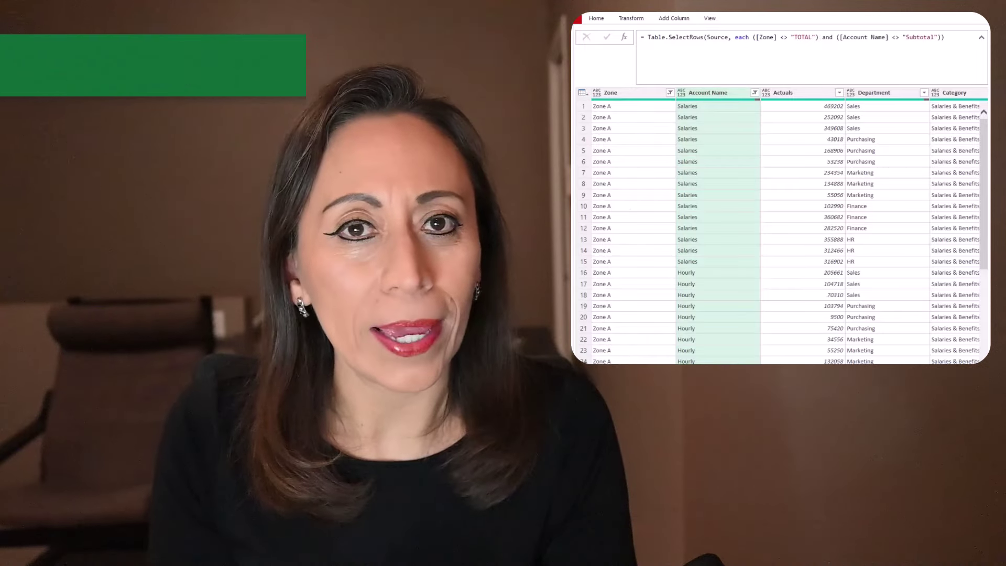
Filter the Type column to exclude its Subtotal rows
scroll(948, 128, "right", 3)
left_click(973, 92)
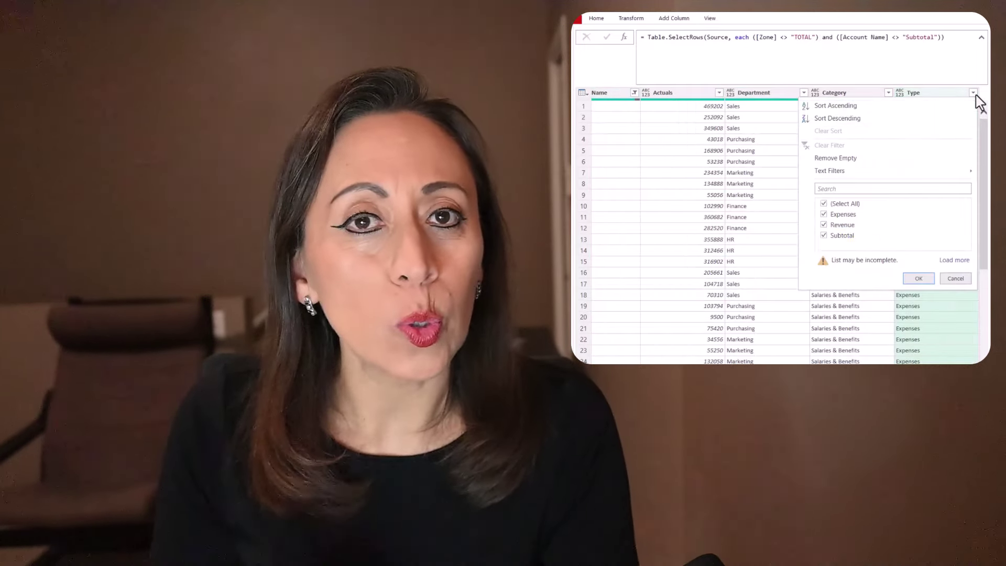
left_click(841, 235)
left_click(918, 278)
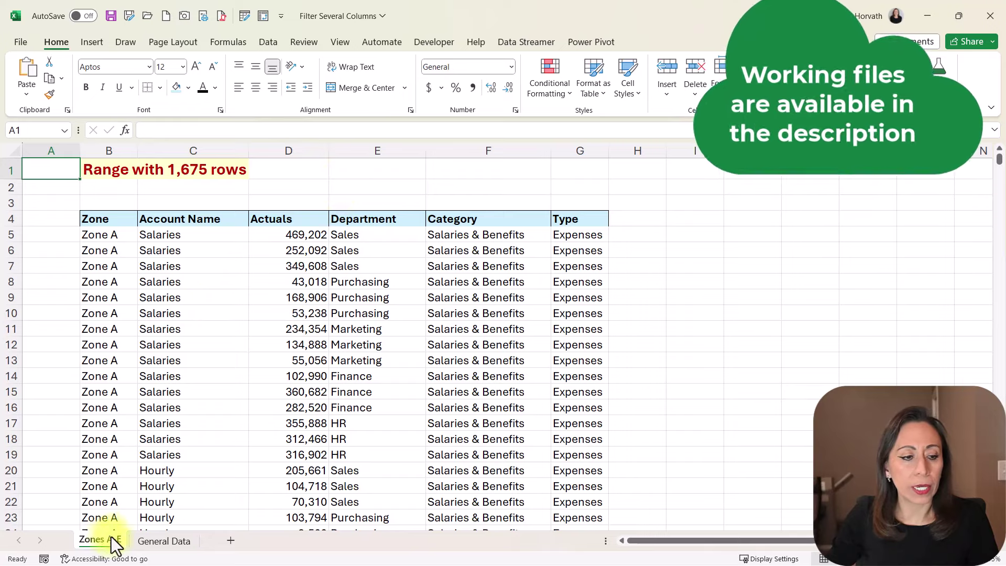
View the General Data sheet, then return to the data range on the Zones A-E sheet
left_click(150, 541)
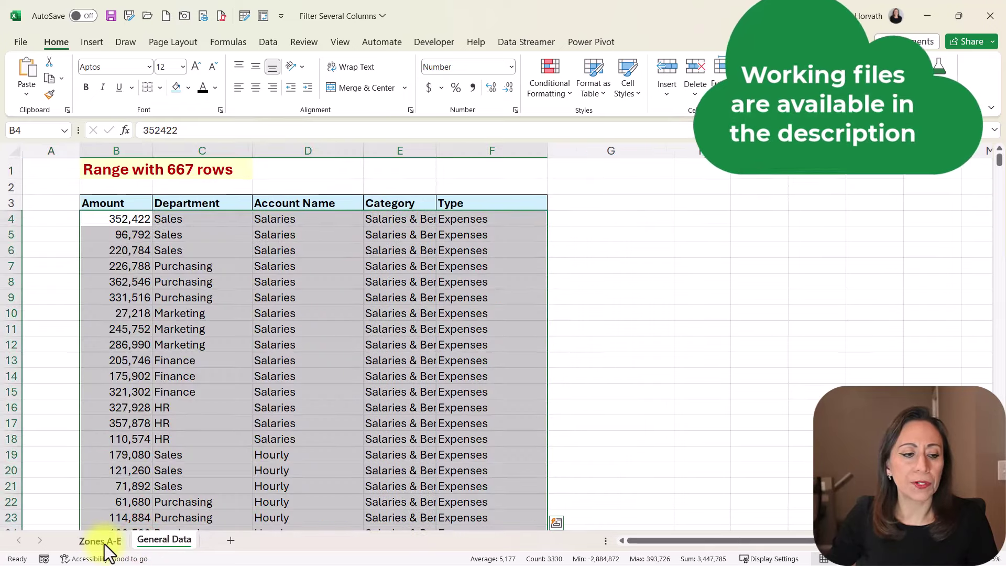
left_click(102, 540)
left_click(192, 281)
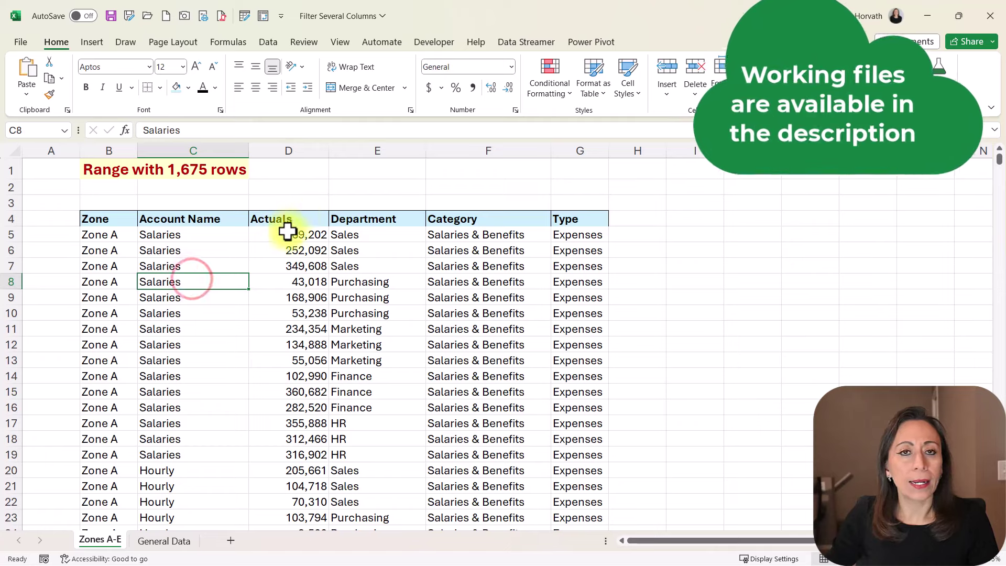
Convert the Zones A-E range $B$4:$G$1678 into a table with headers and load it into Power Query
left_click(272, 42)
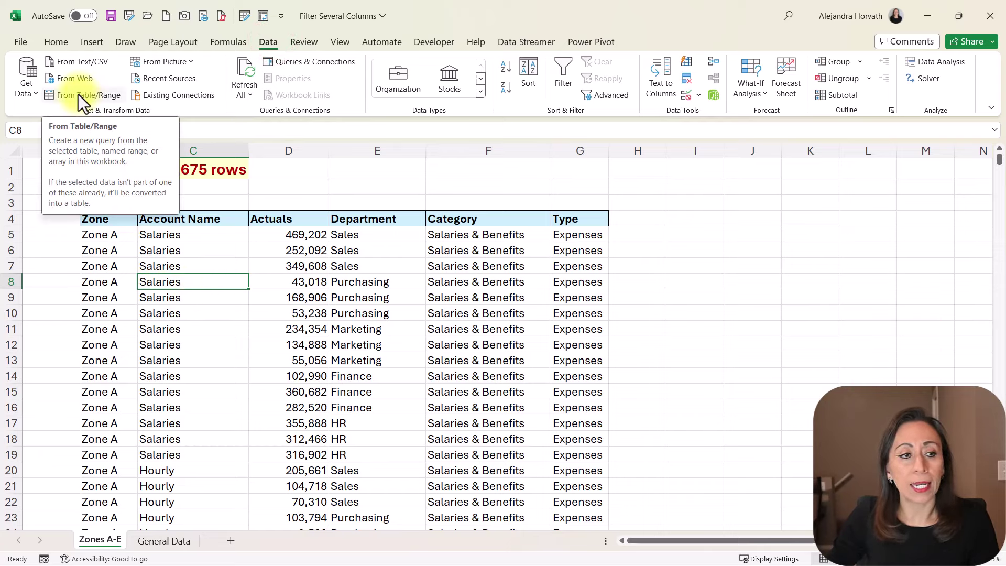
left_click(204, 284)
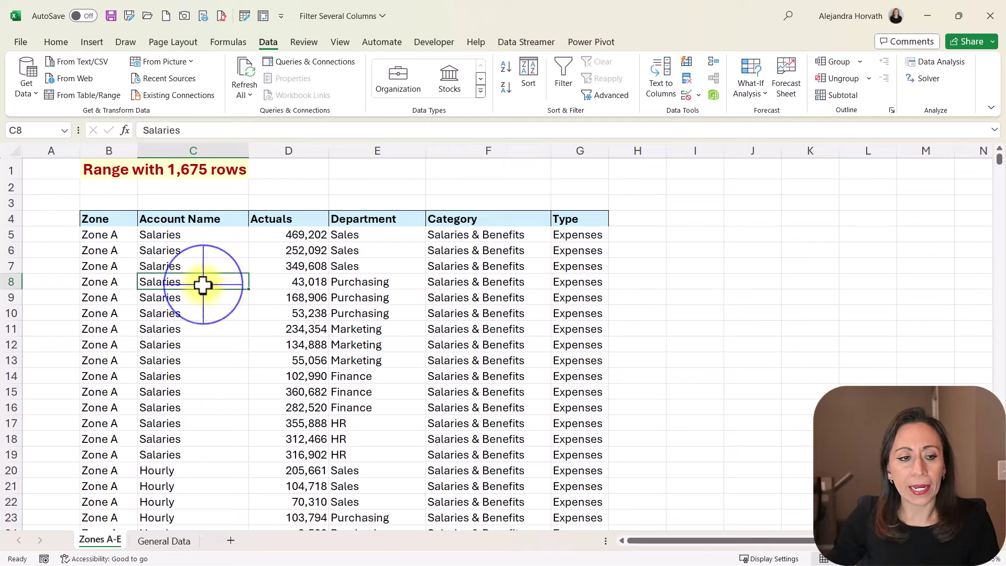
right_click(203, 285)
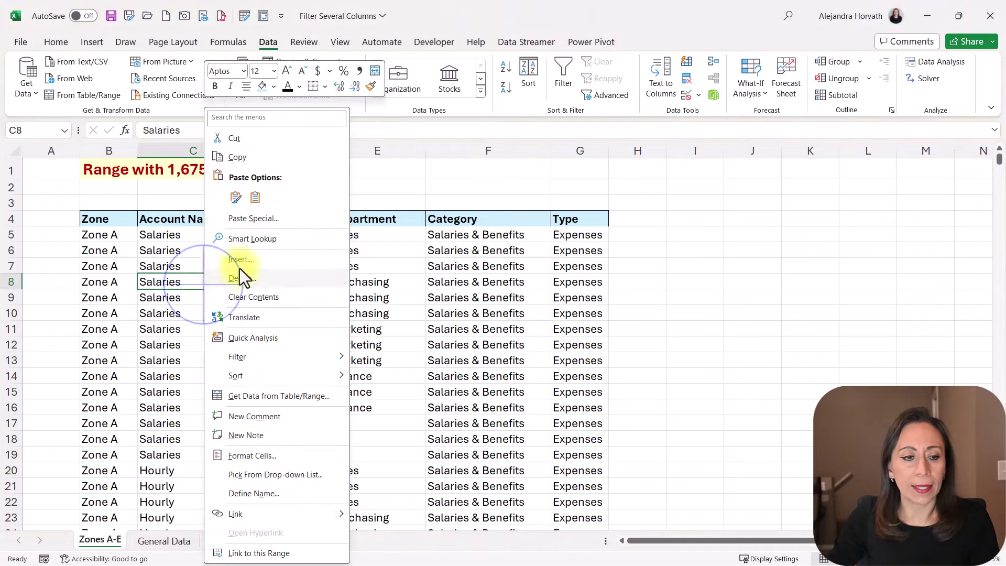
left_click(324, 396)
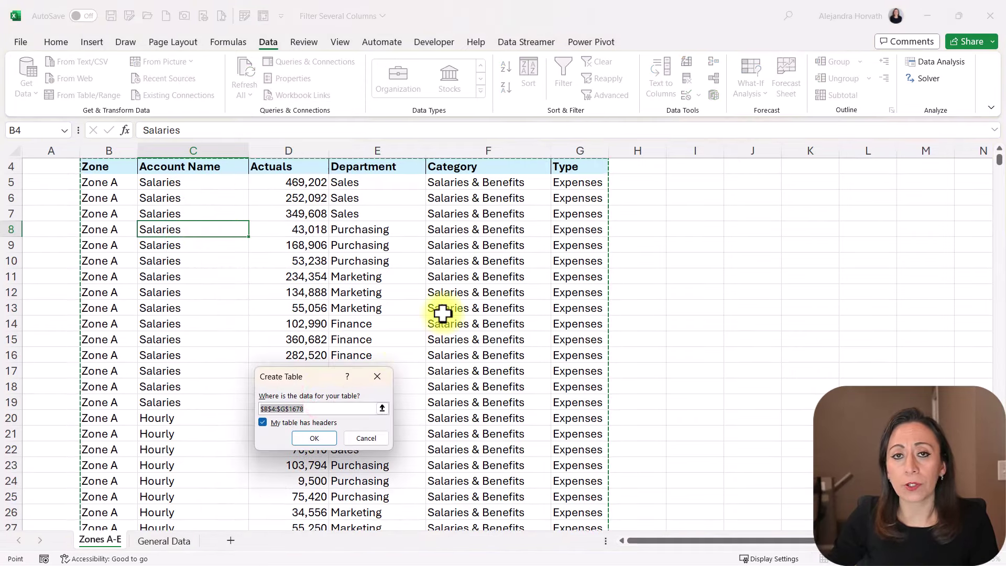
left_click_drag(322, 374, 254, 256)
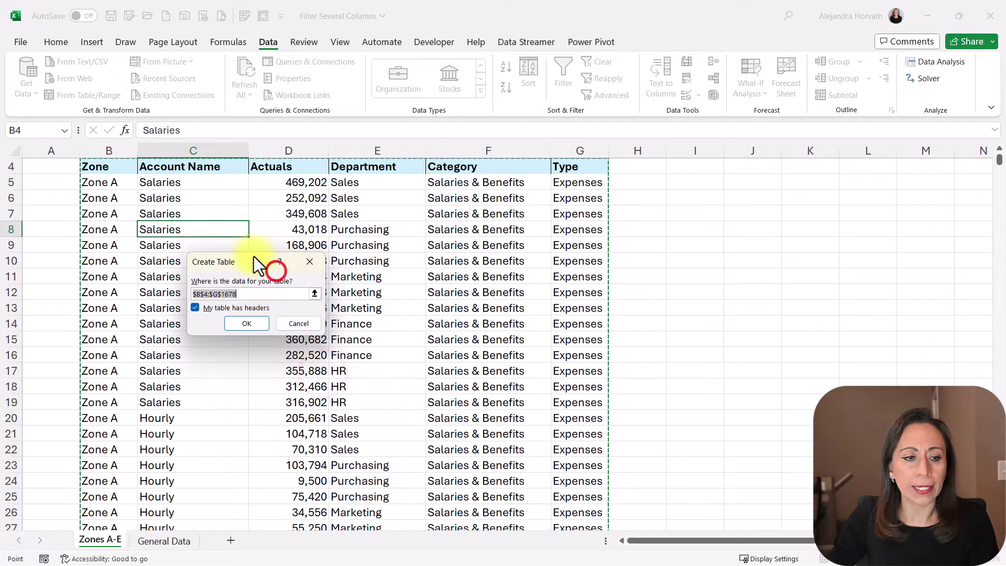
left_click(249, 316)
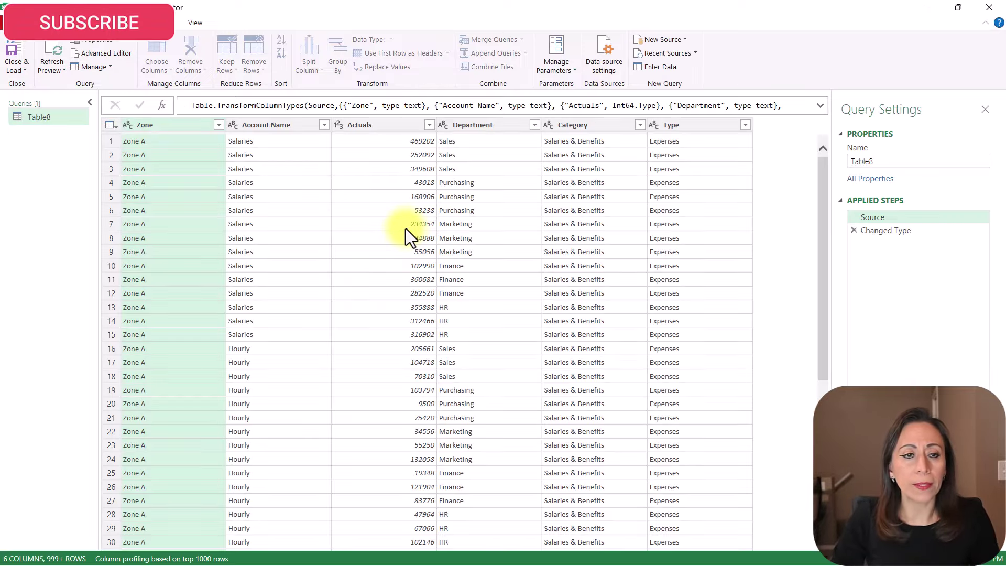
Rename the query as Demo1
scroll(405, 229, "up", 3)
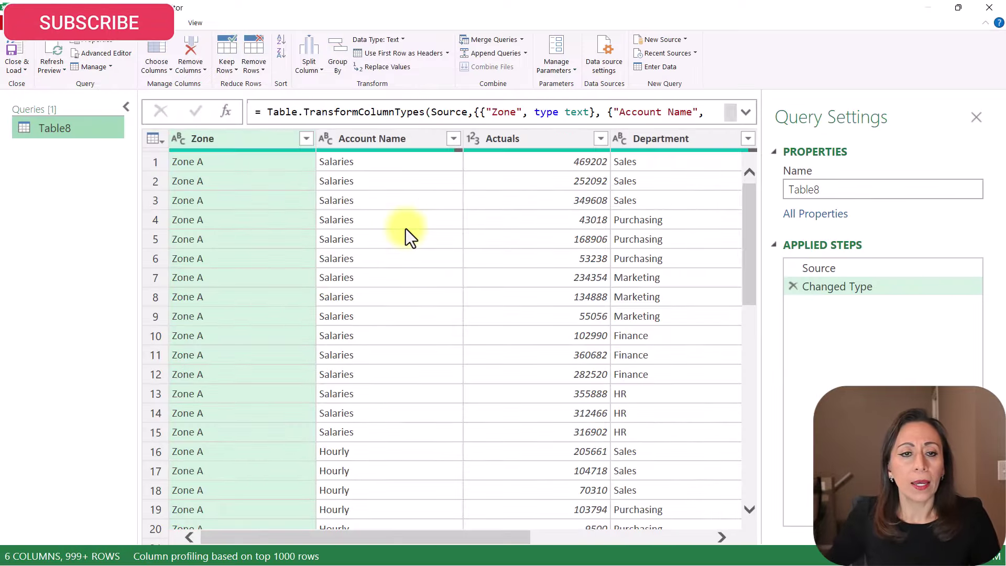
double_click(94, 131)
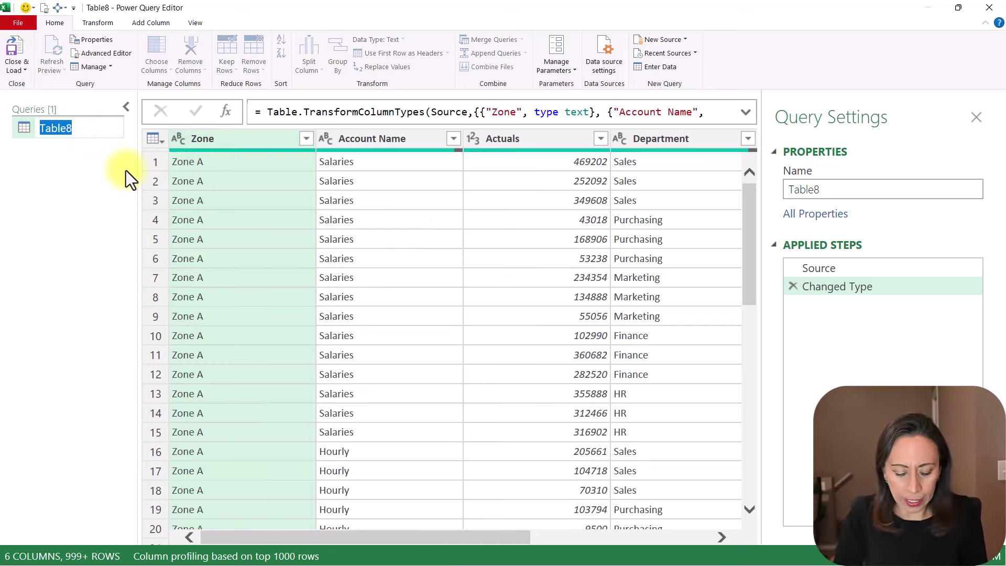
type("Demo1")
key("Return")
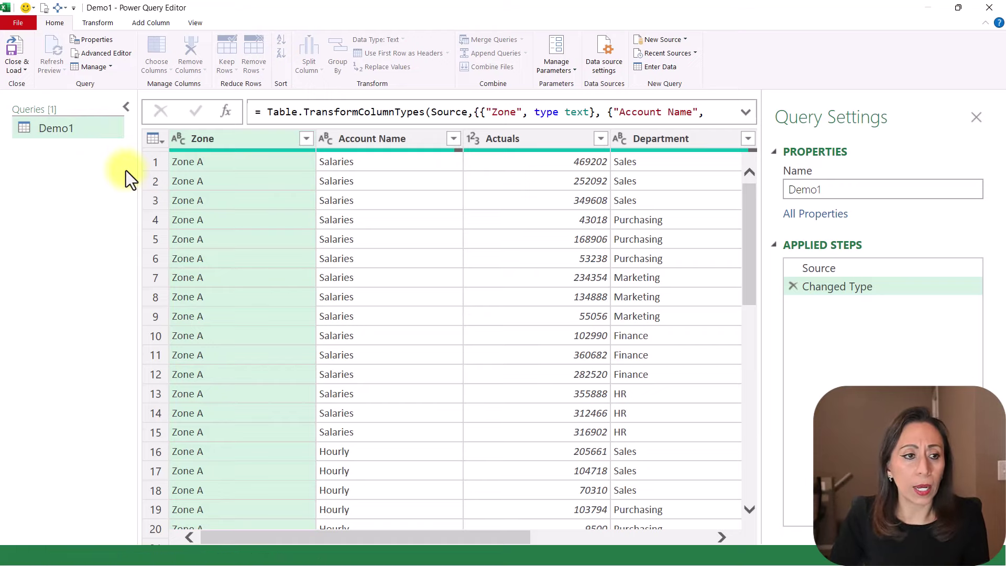
Enlarge the data preview by collapsing the query list and narrowing the settings pane, and delete the Changed Type step
left_click(127, 110)
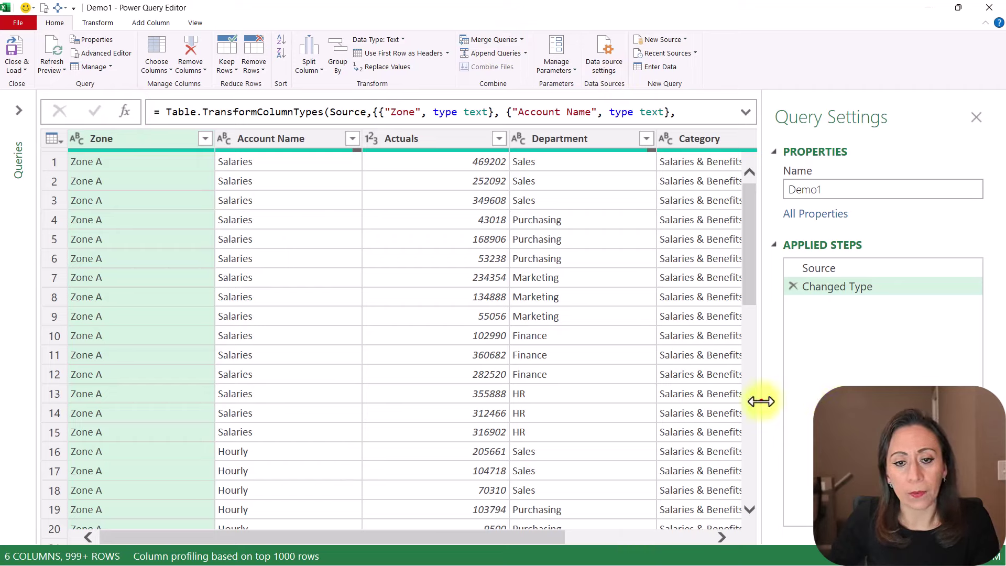
left_click_drag(761, 399, 829, 393)
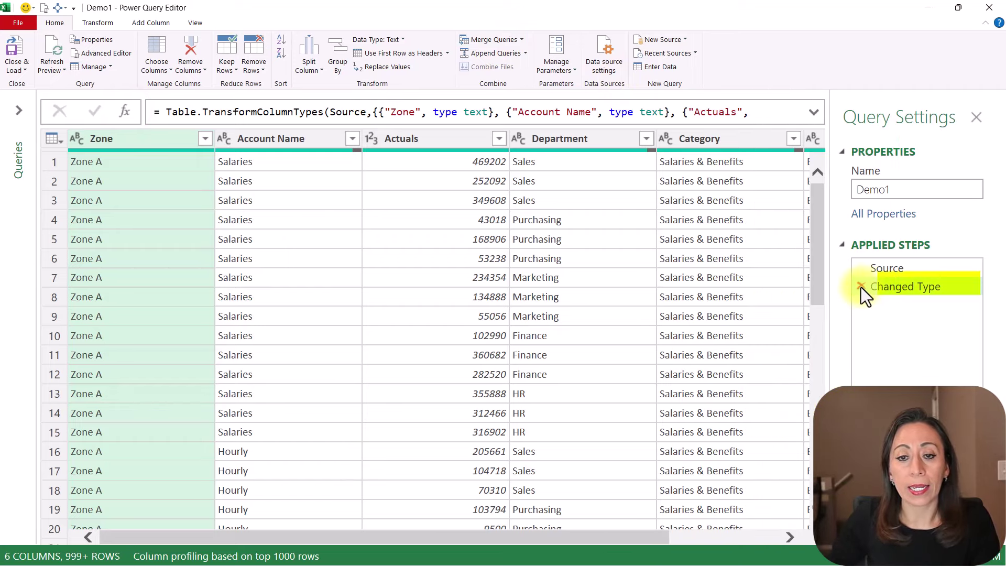
left_click(860, 287)
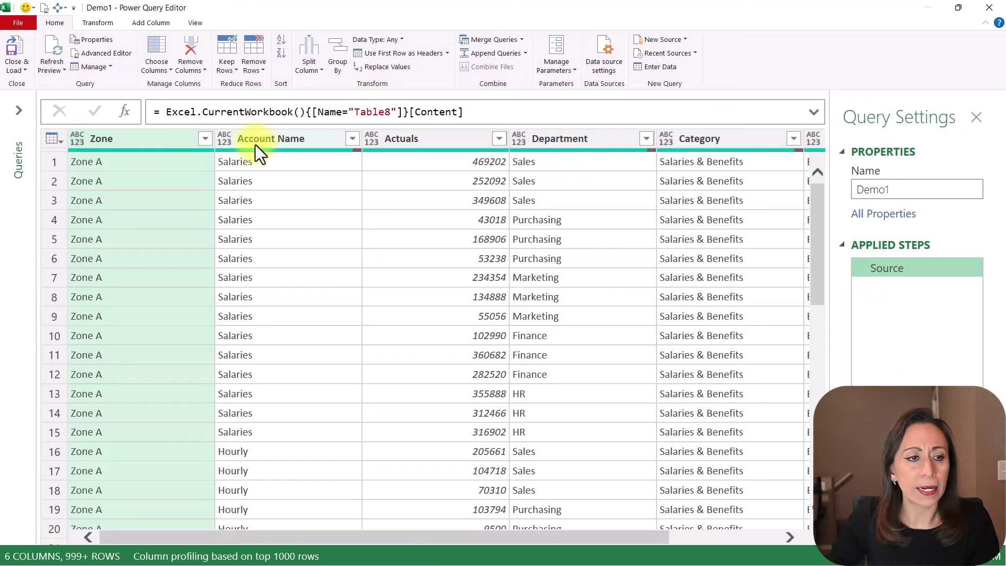
Check the complete list of filter values in the Zone column without applying a filter
left_click(156, 136)
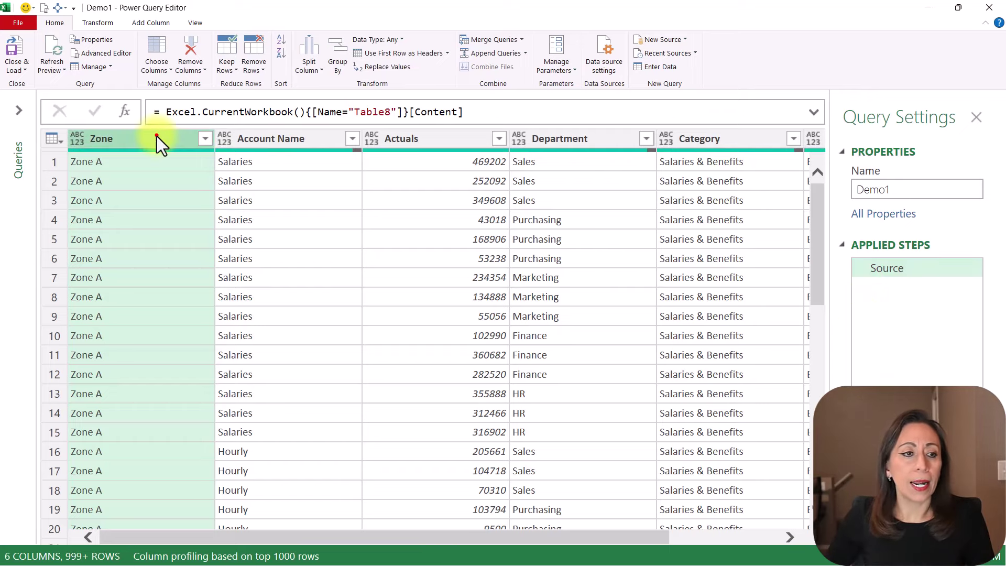
left_click(204, 139)
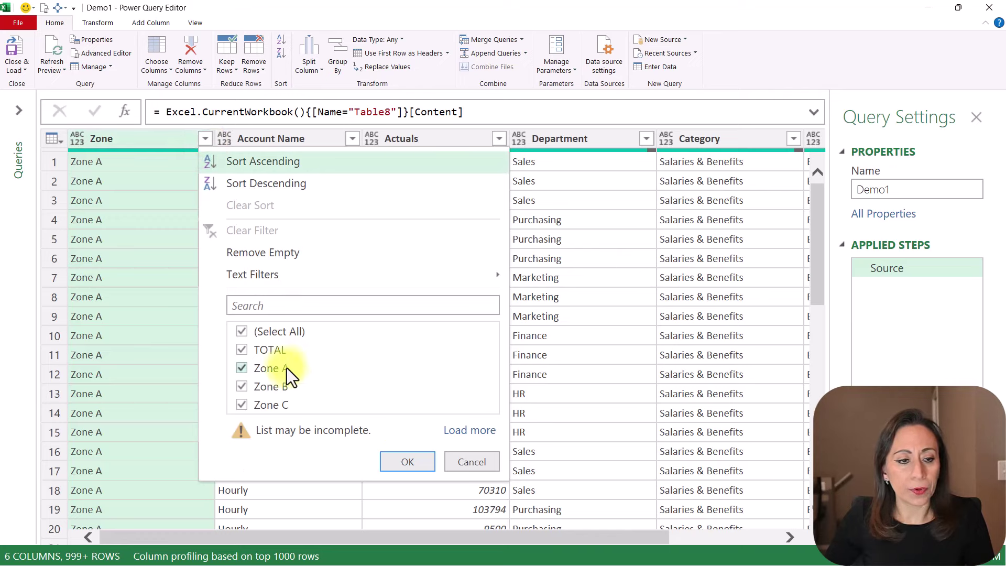
left_click(470, 430)
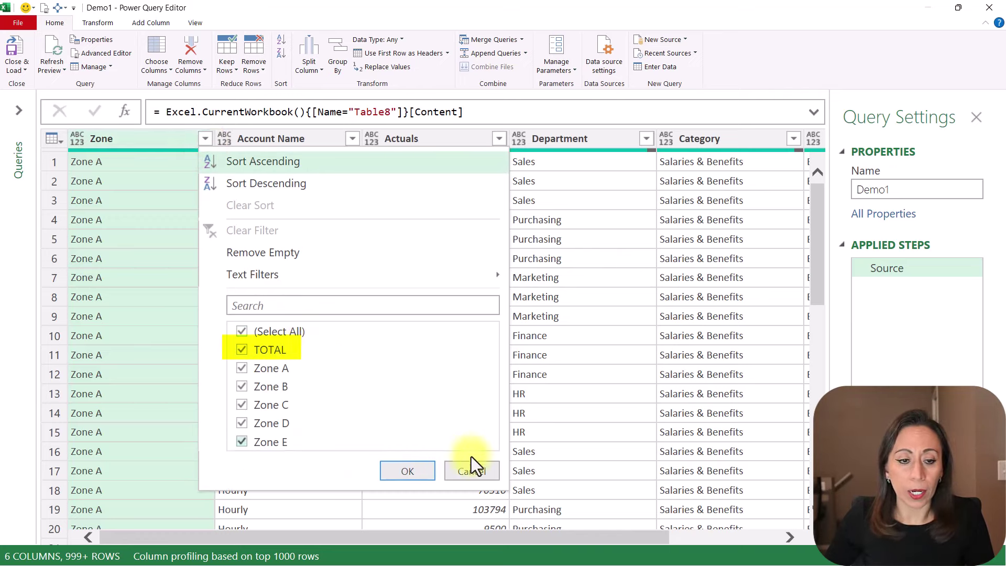
left_click(488, 467)
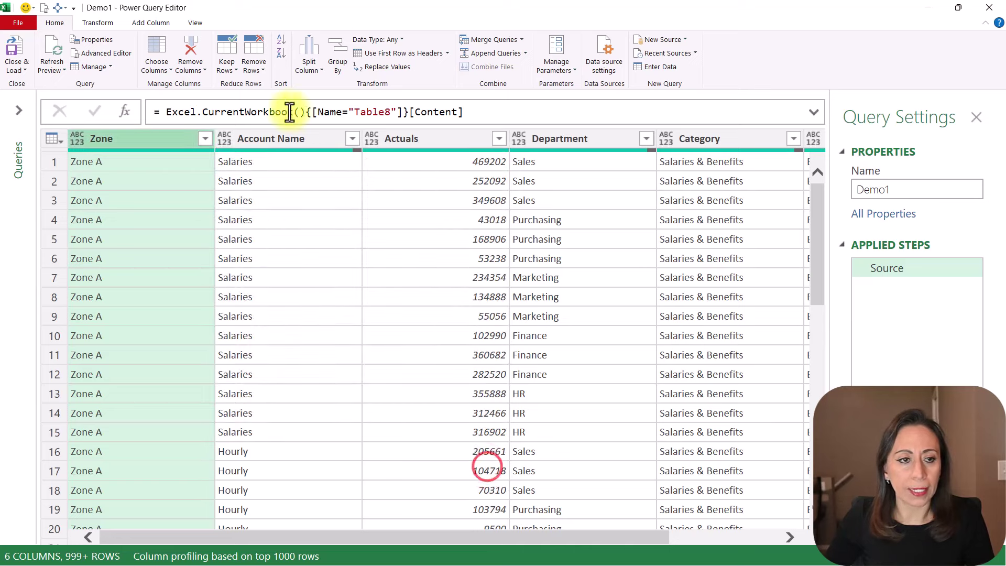
Look through the Account Name column's filter values for subtotal entries without applying a filter
left_click(351, 139)
scroll(334, 409, "down", 1)
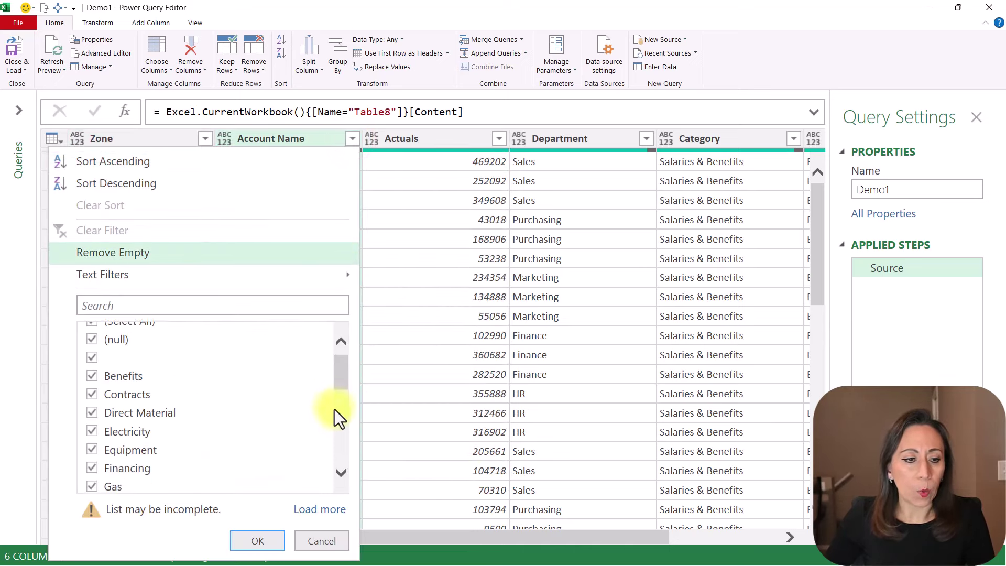
scroll(255, 401, "down", 8)
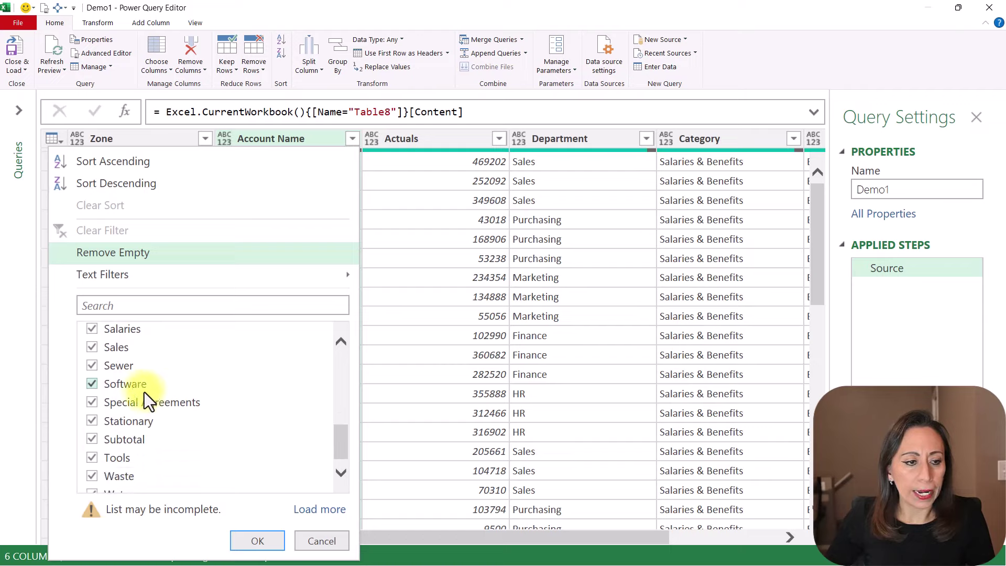
left_click(330, 537)
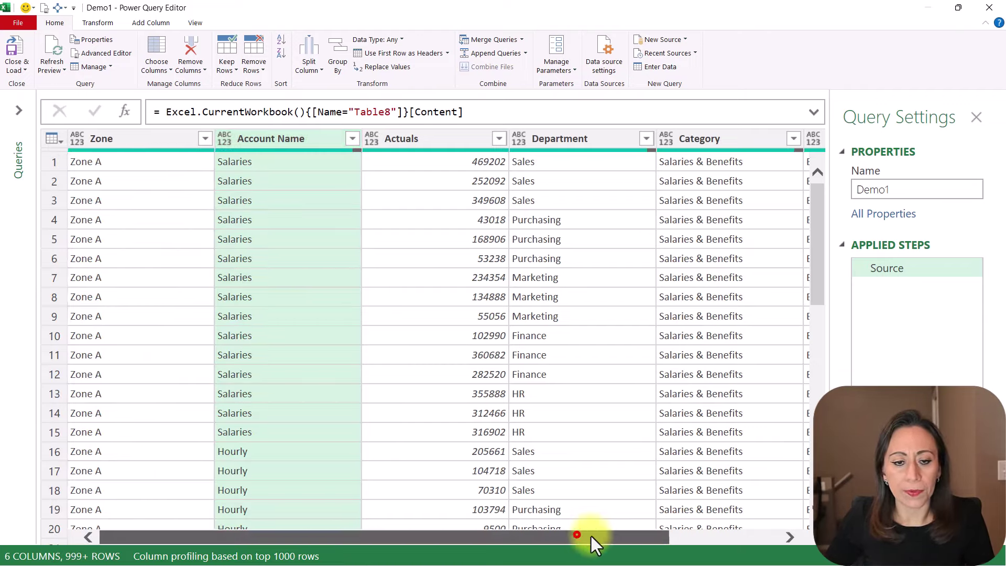
Check the filter values in the Type column without applying a filter
left_click_drag(592, 542, 775, 524)
left_click(801, 140)
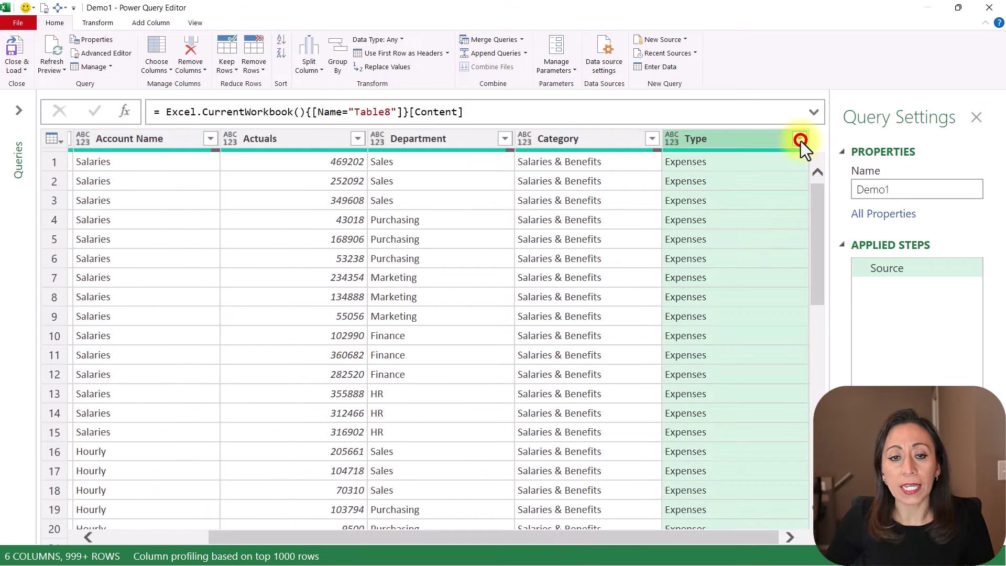
left_click(773, 425)
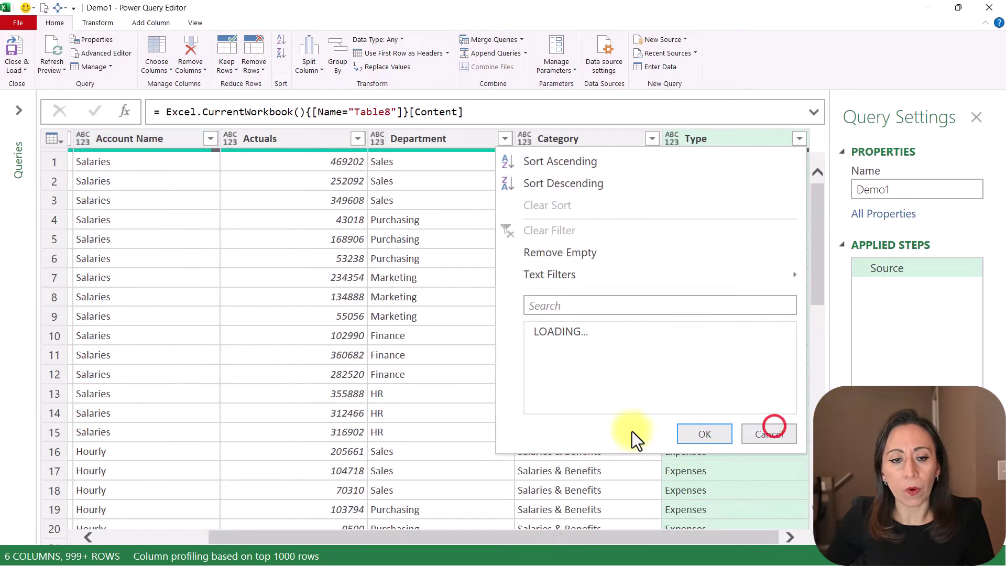
left_click(769, 434)
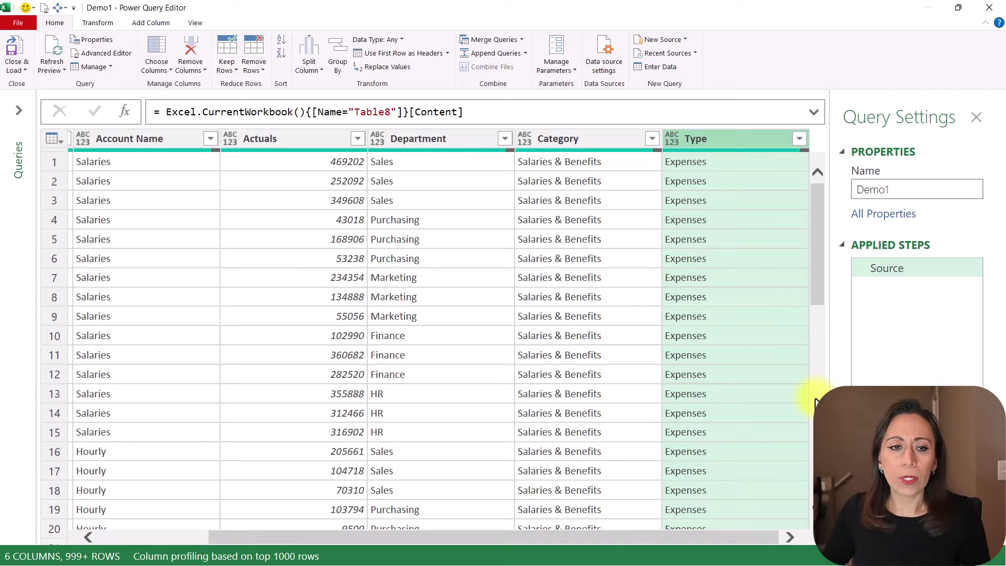
Add a custom step after Source and begin its formula with Table.AddColumn, using Source as the table argument
left_click(124, 112)
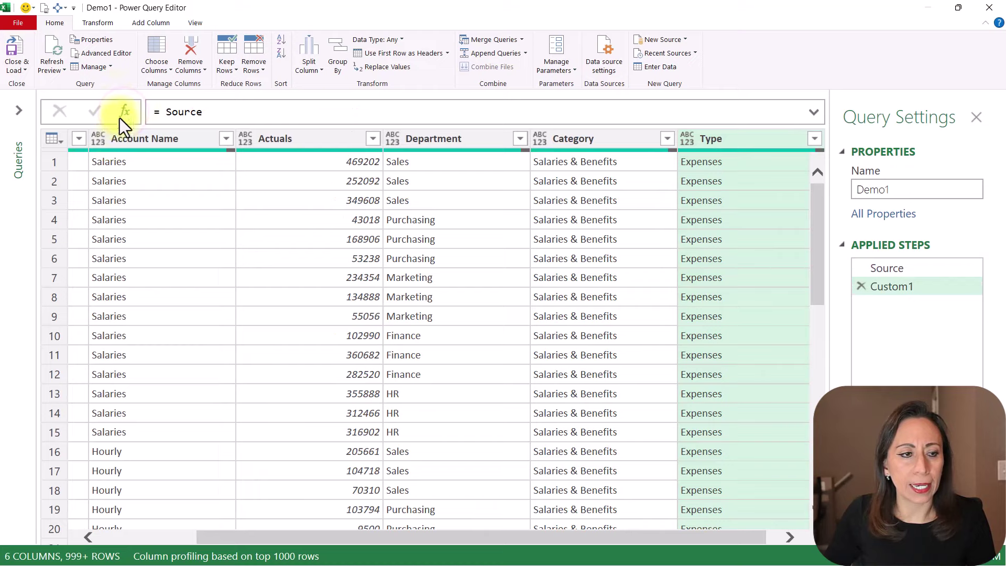
left_click(159, 113)
type("tab")
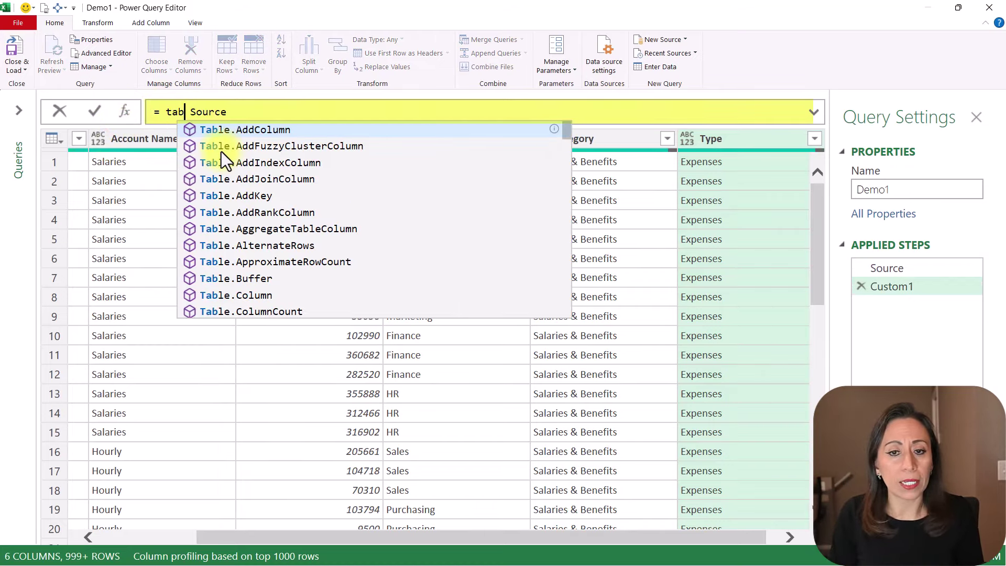
type("le")
key("Tab")
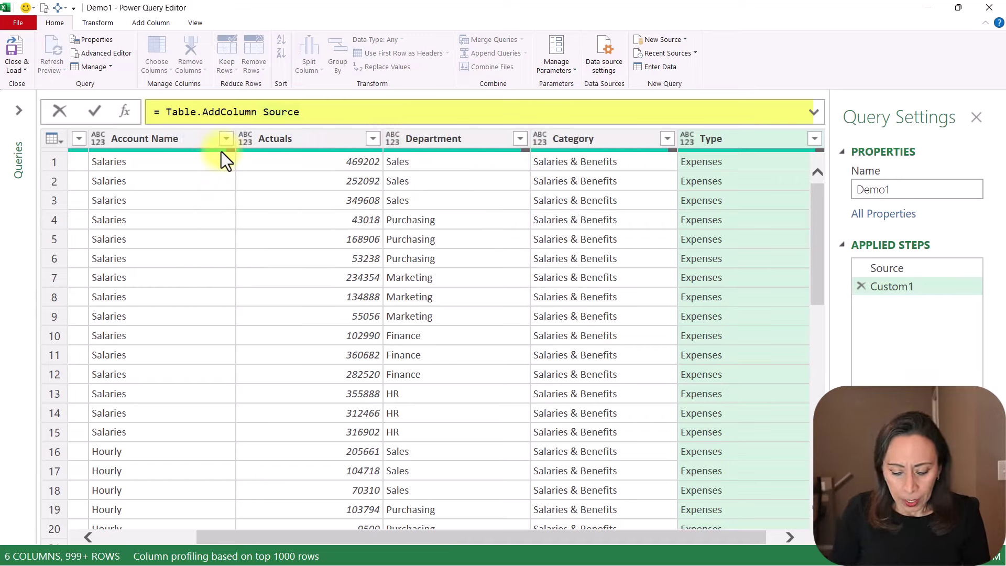
type("(Source")
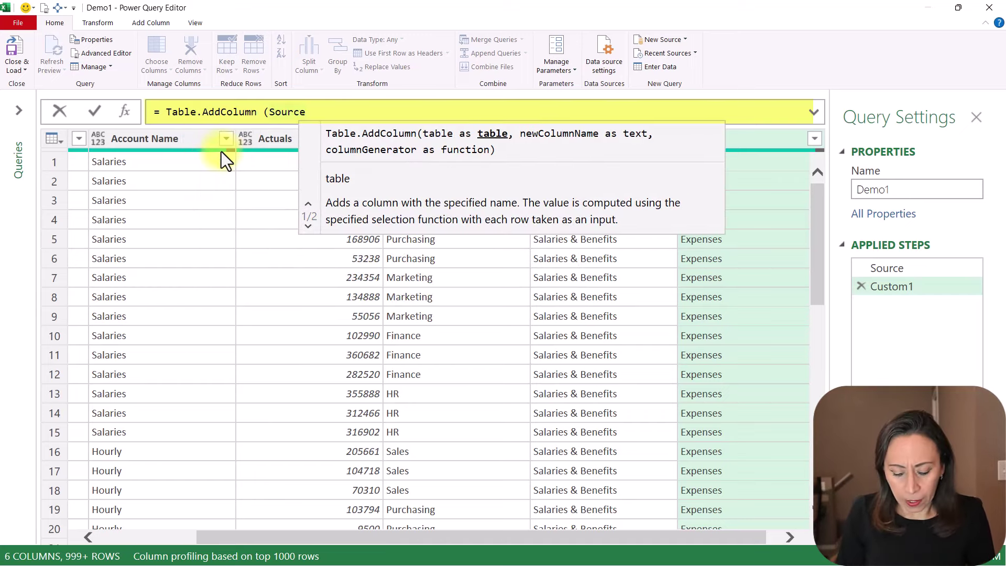
type(",")
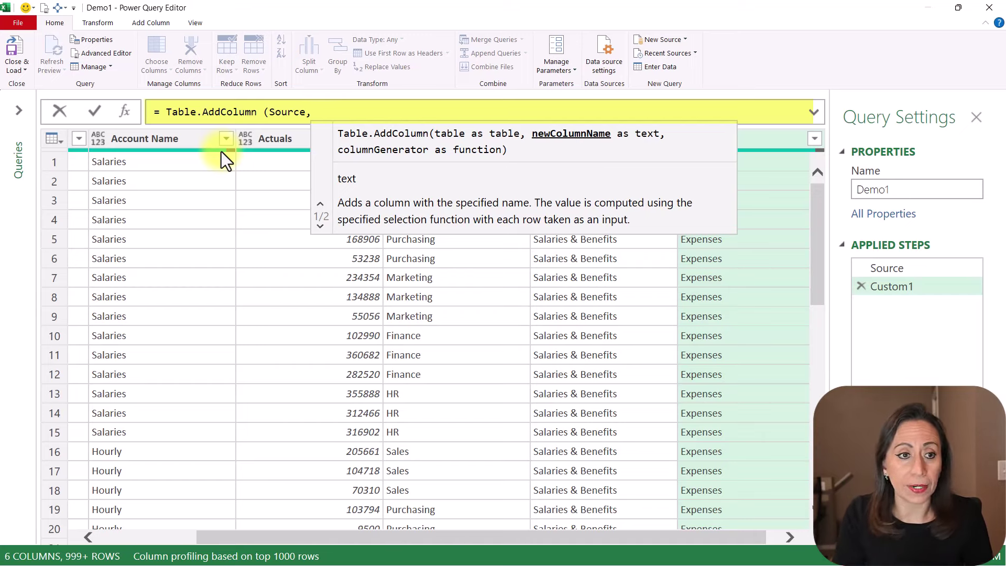
Name the new column "Filter" in the formula and start its generator with each List.MatchesAny(
type(" \"Fi")
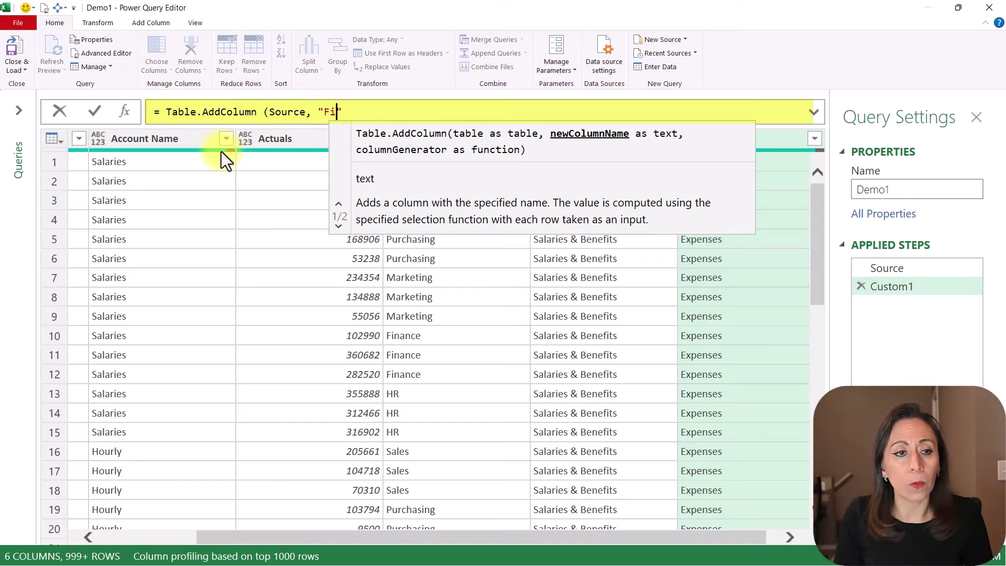
type("lter\",")
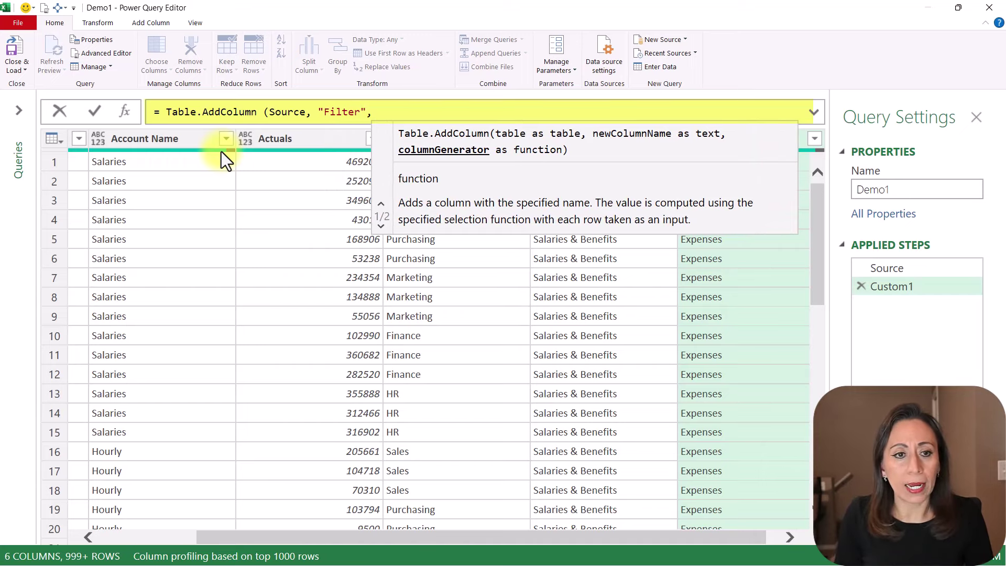
type(" each ")
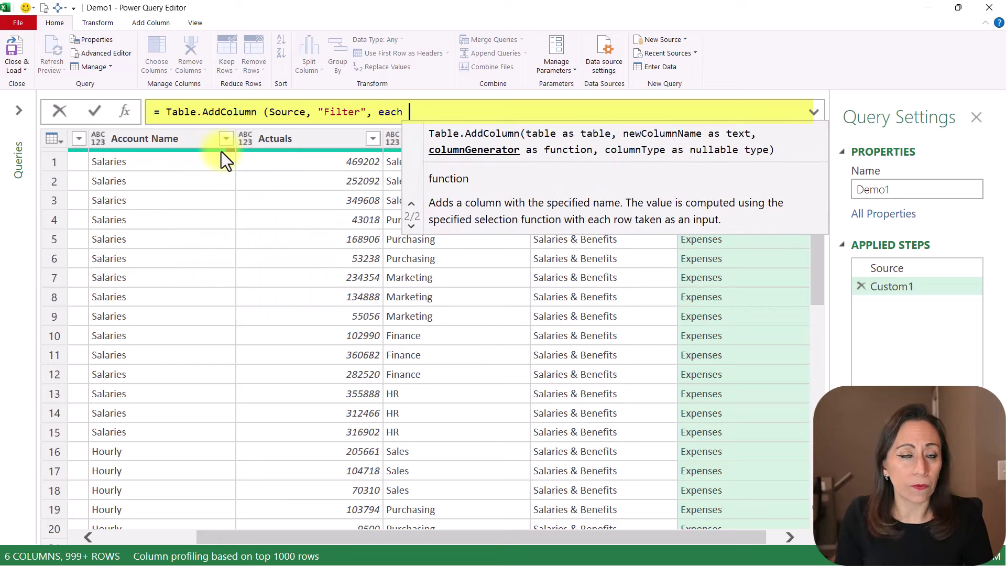
type("list")
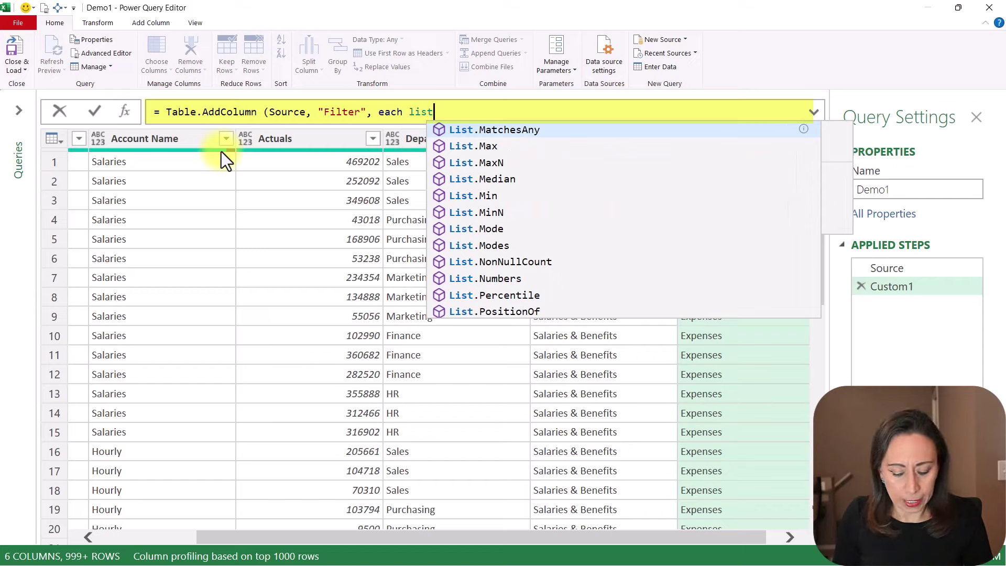
type("mat")
key("Tab")
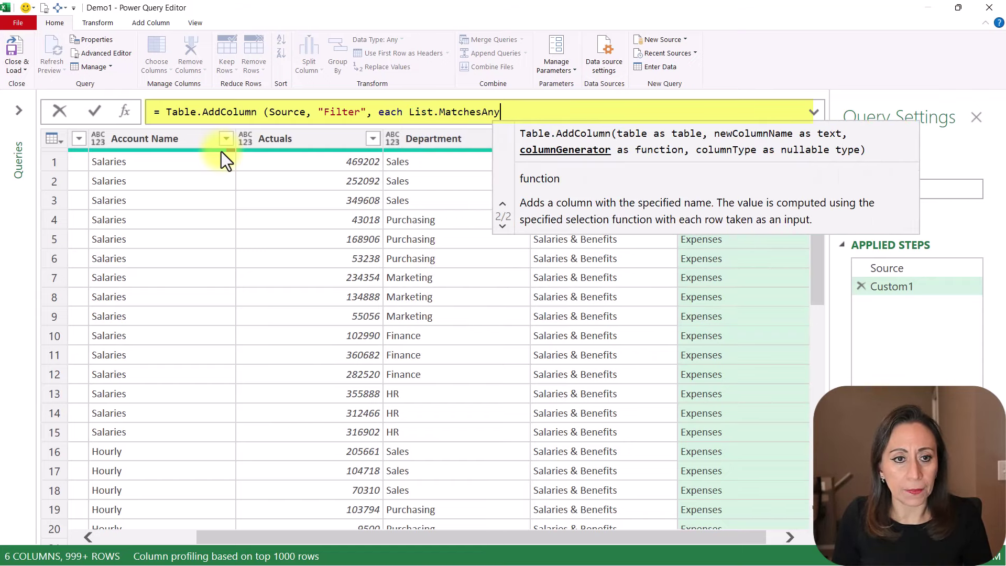
type("(")
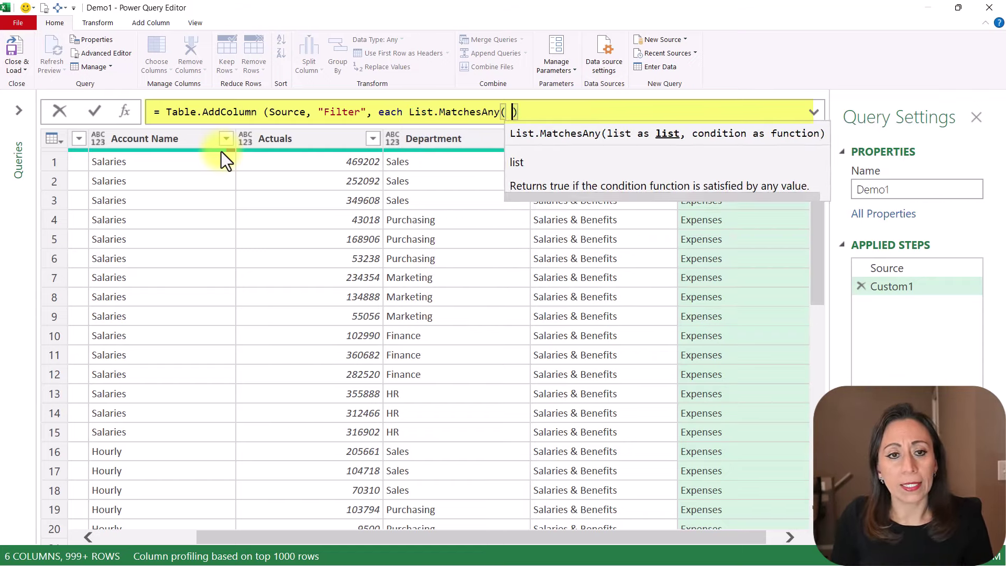
Start a curly-brace list as the first List.MatchesAny argument, with the [Zone] column as its first item
type(" {")
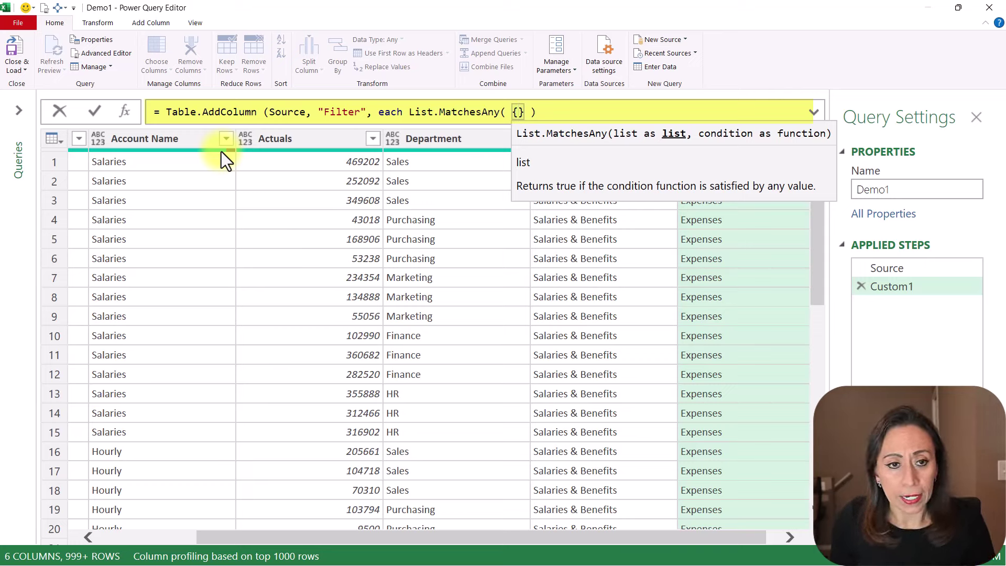
key("Left")
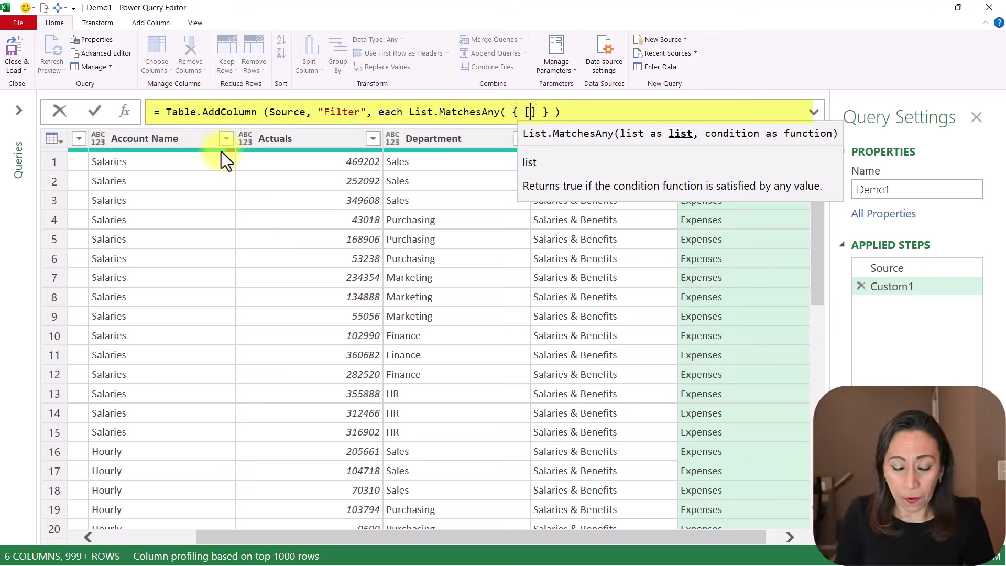
type("[")
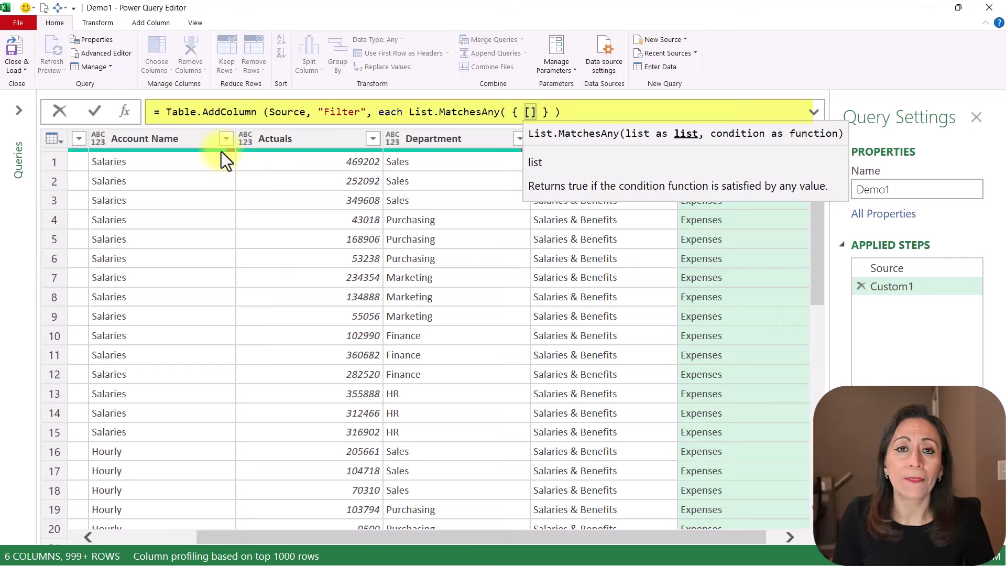
type("Zone")
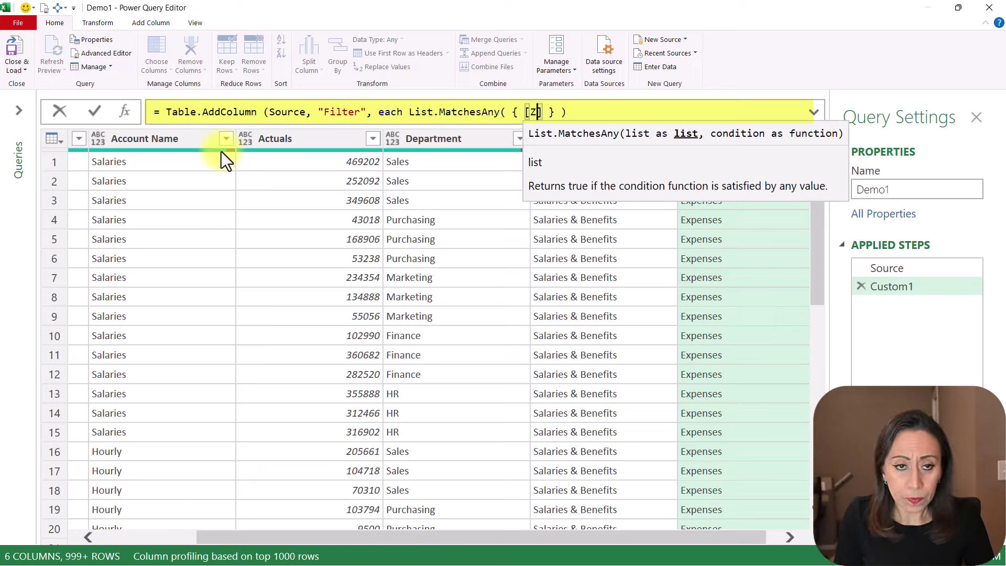
type("]")
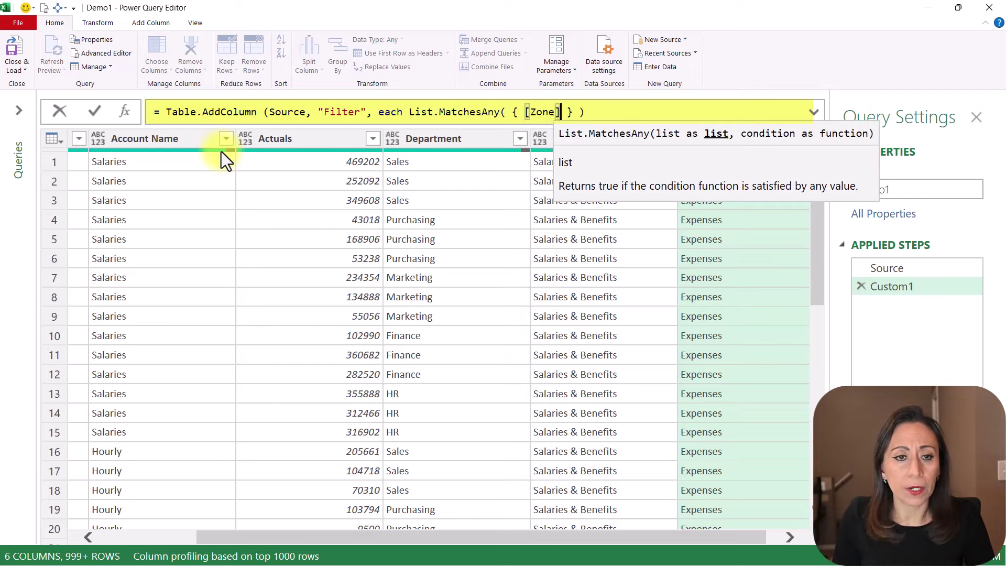
type(",")
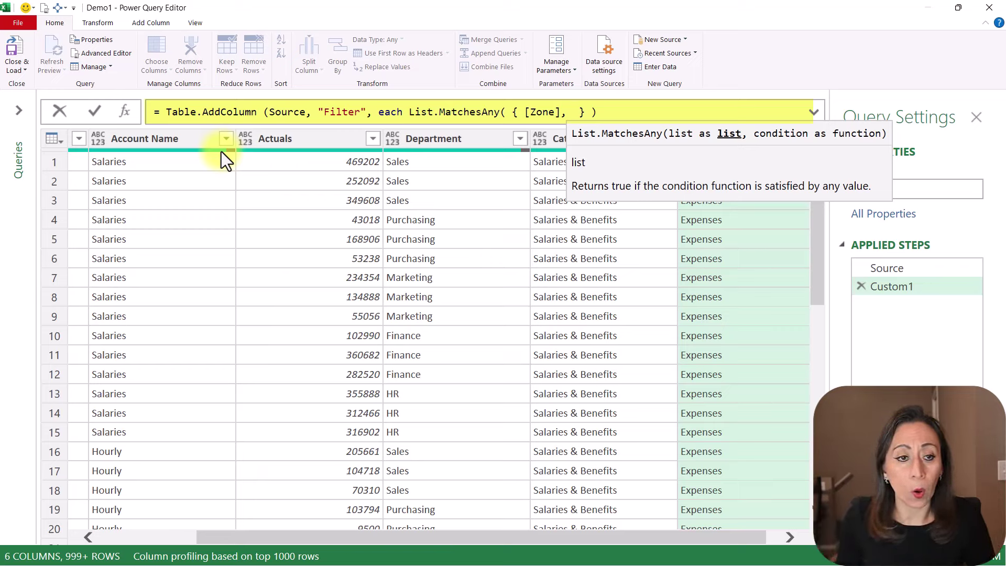
Add the [Account Name] and [Type] columns to the list after [Zone]
type("[Acco")
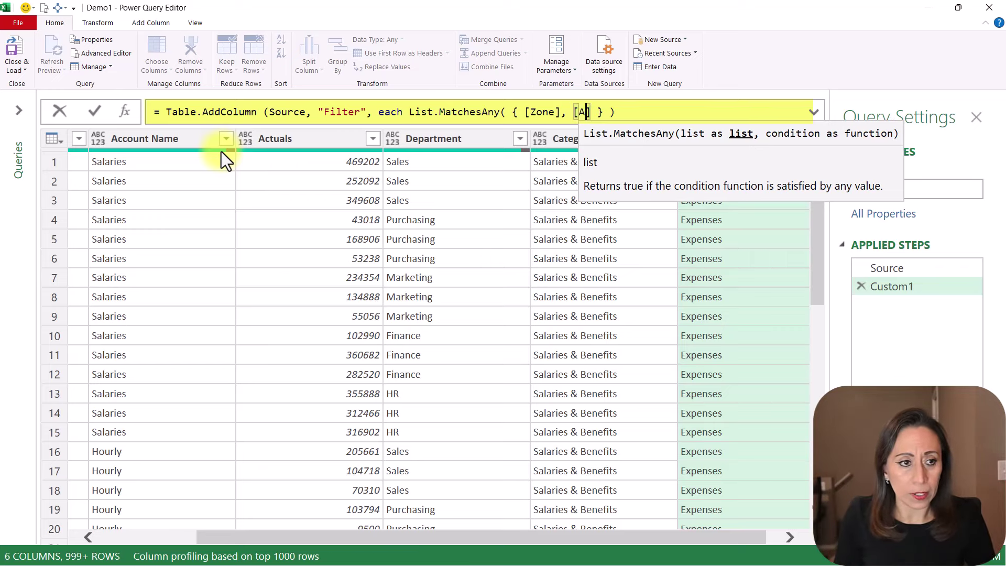
type("unt ")
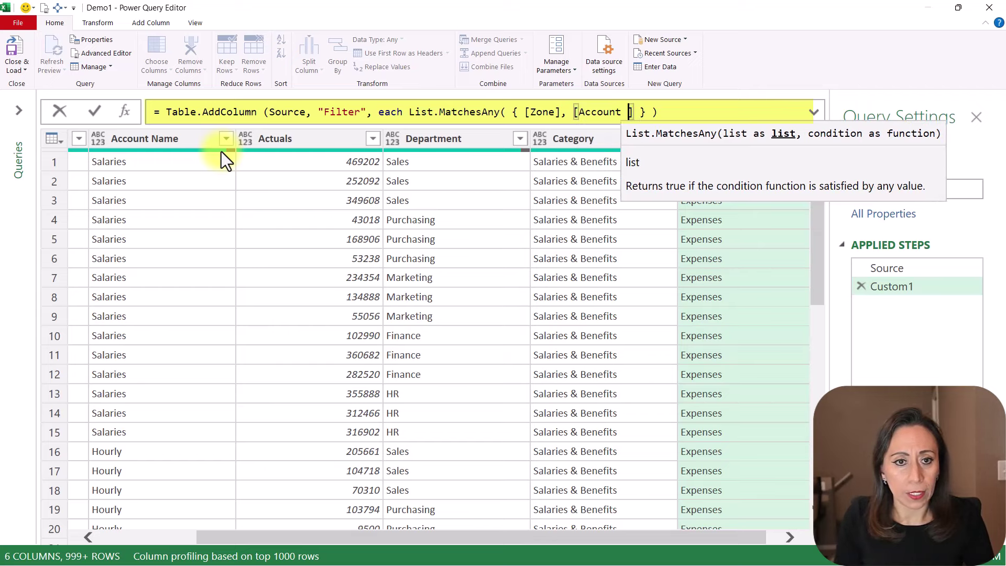
type("Name]")
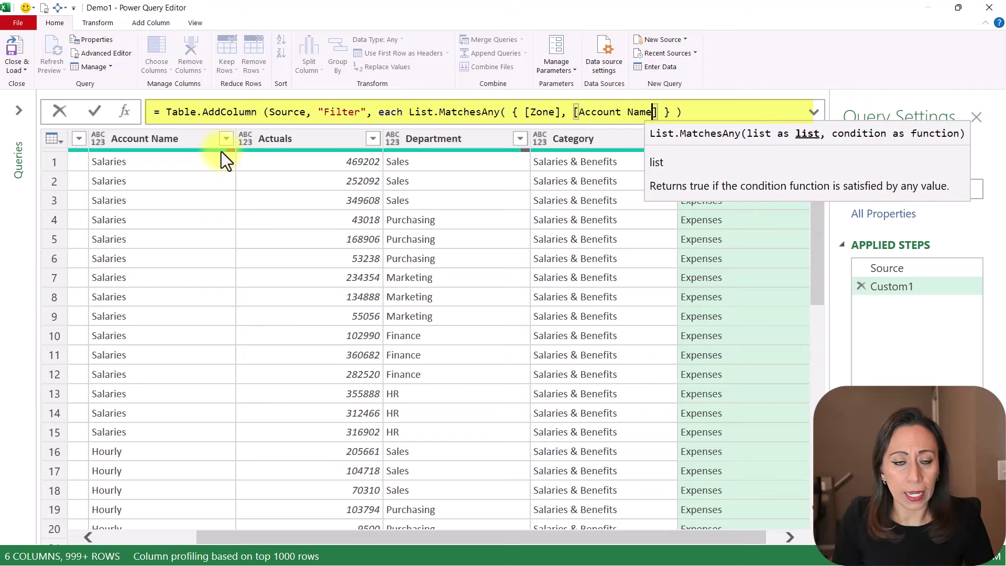
type(", ")
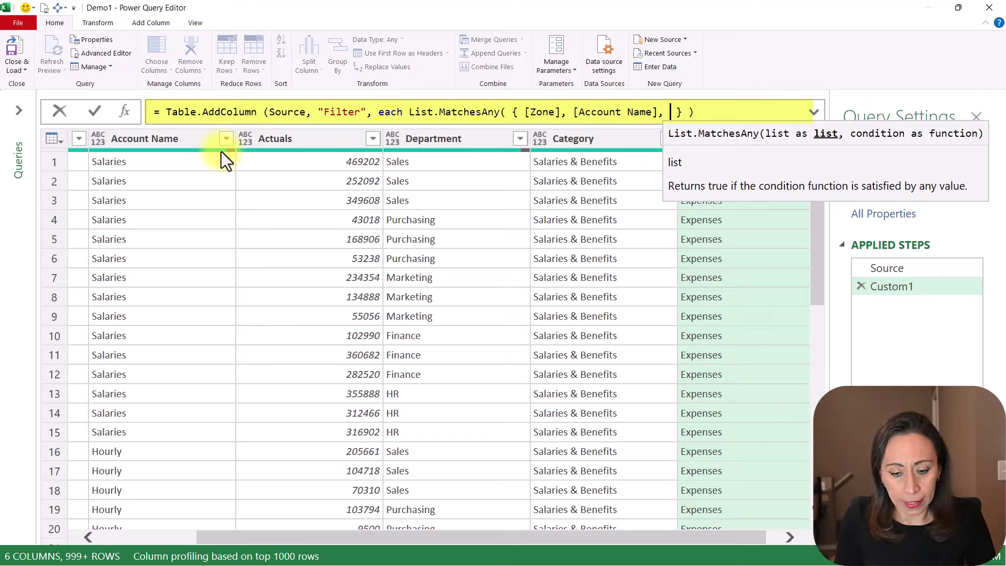
type("[")
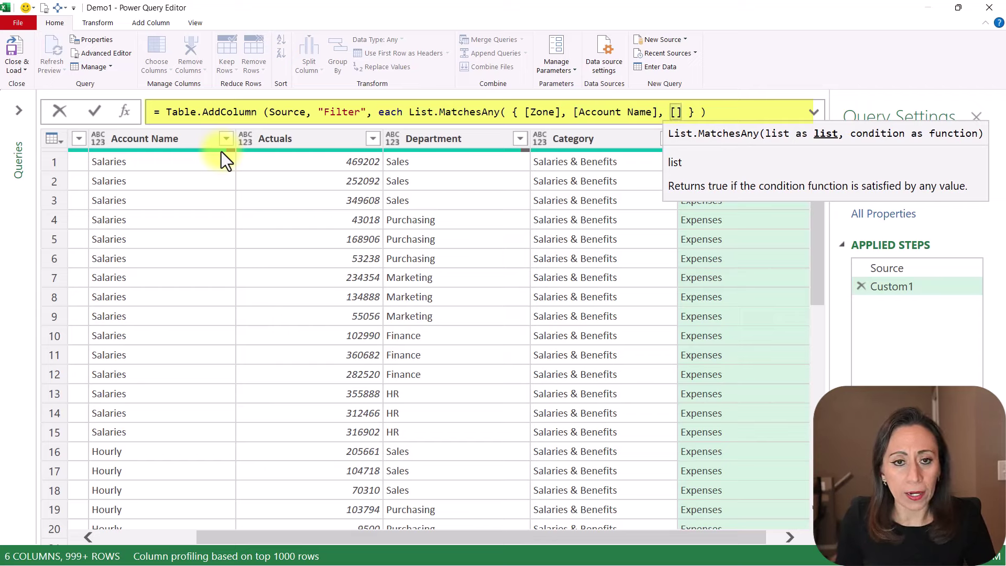
type("Type")
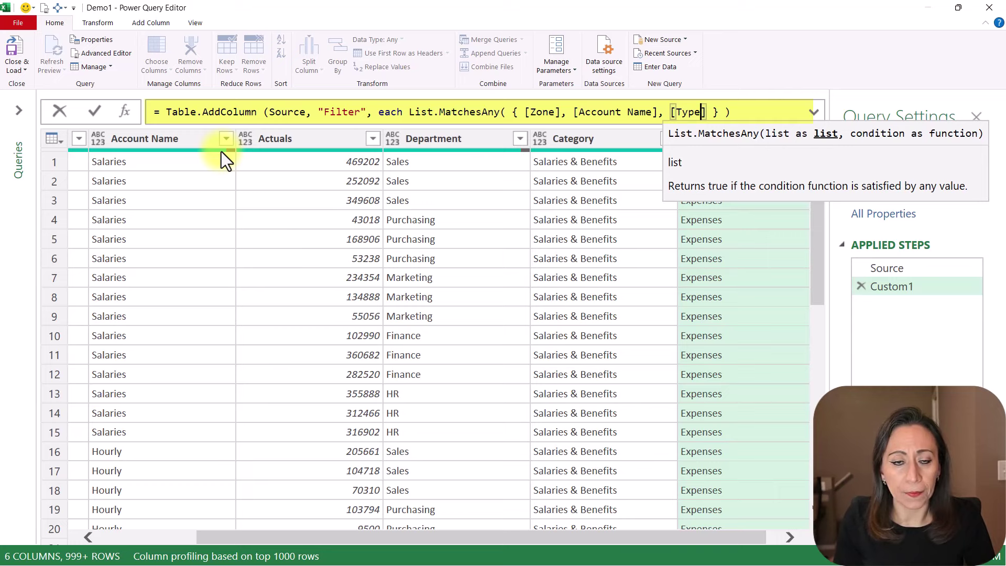
key("Right")
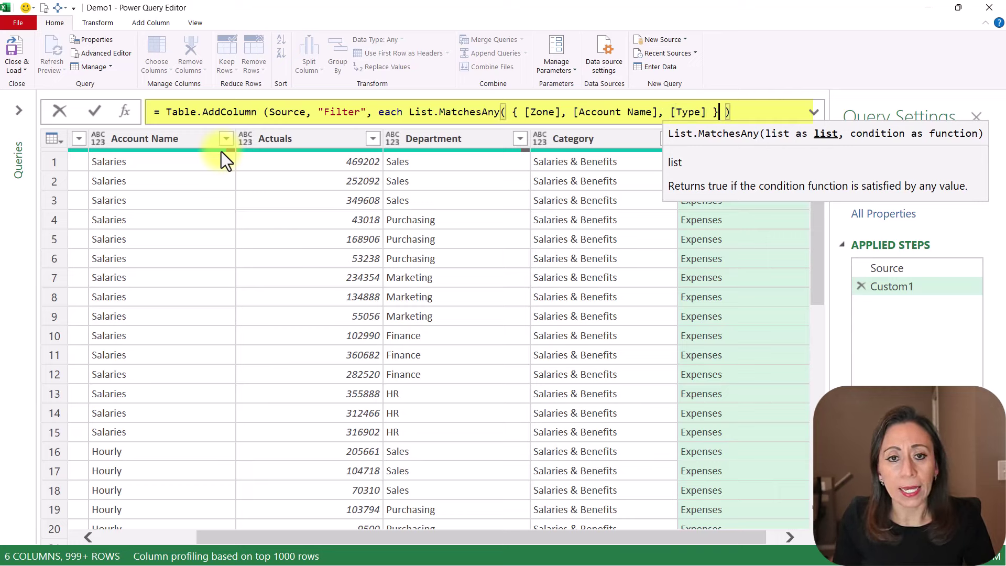
key("Left")
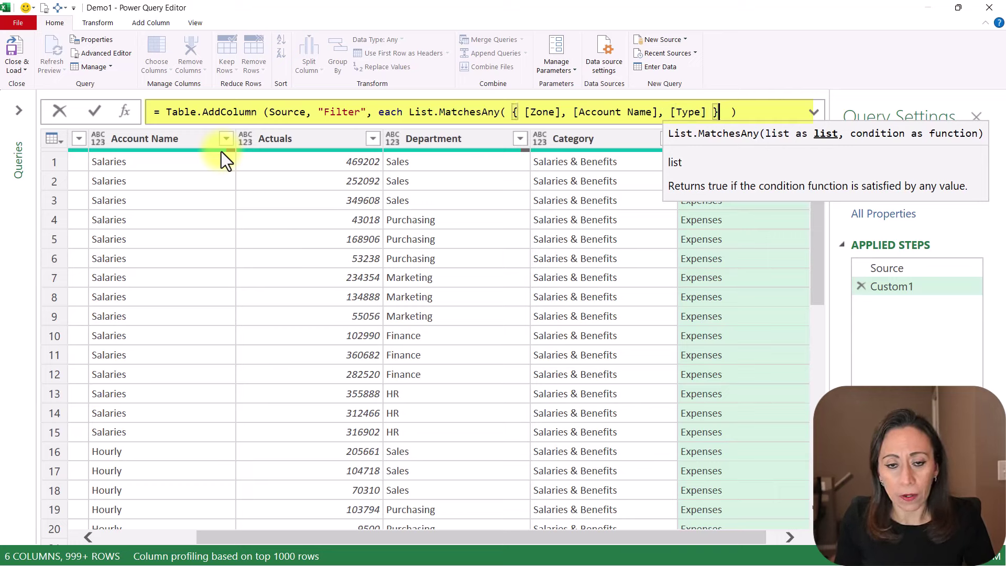
Start the List.MatchesAny condition with each Text.Contains(, expanding the formula bar to show multiple lines
type(",")
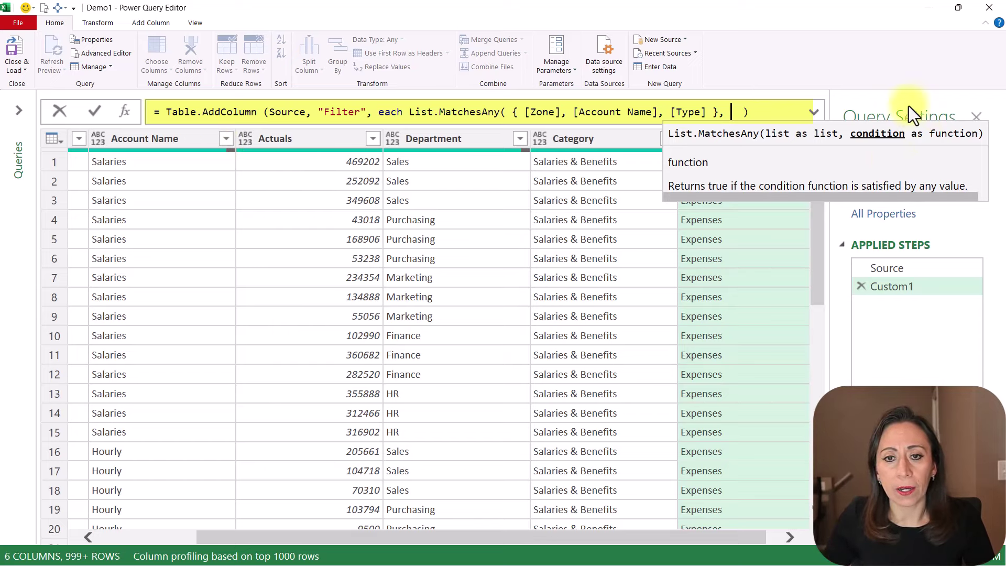
type("each")
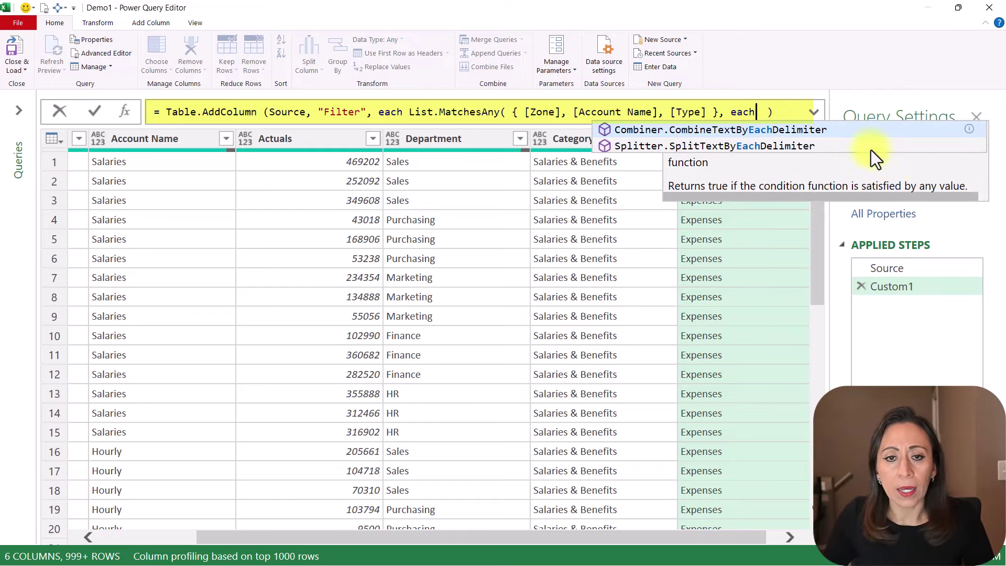
left_click(814, 109)
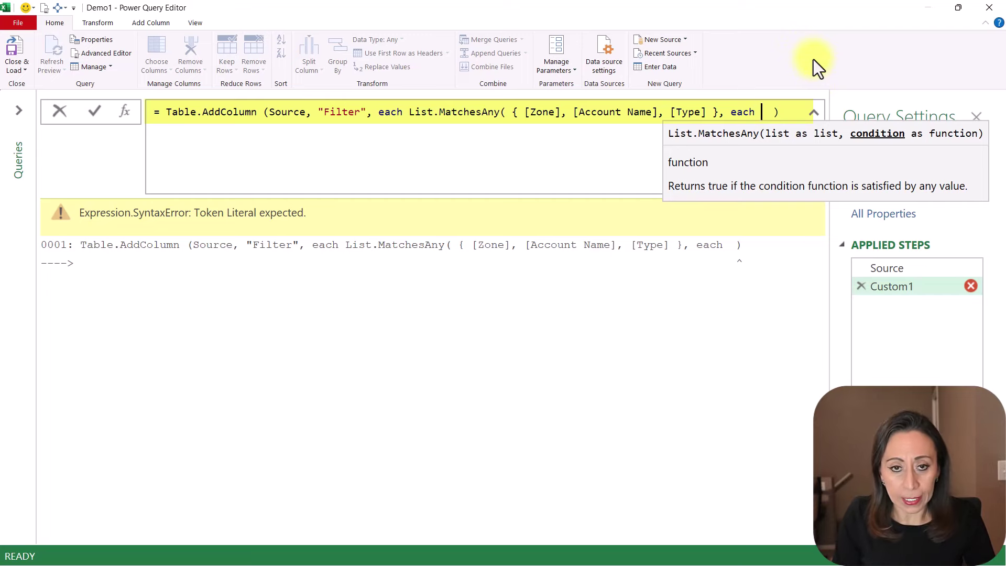
type("text")
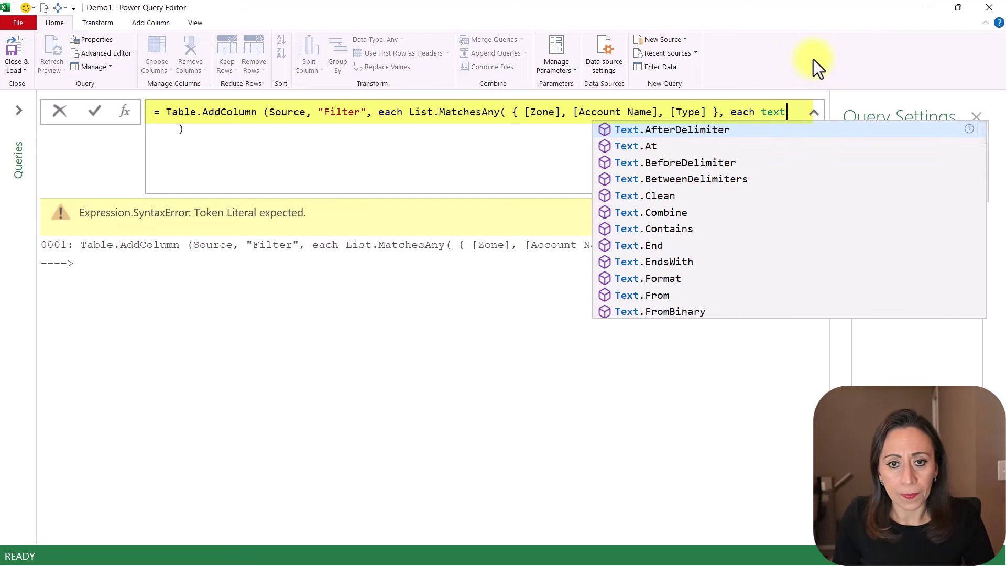
type("c")
key("Down")
key("Down")
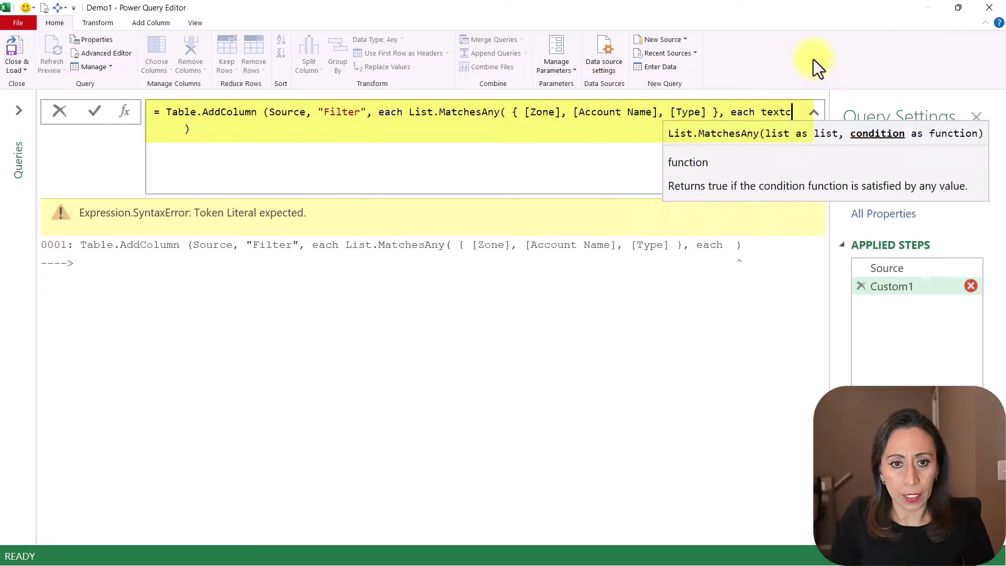
key("Tab")
type("(")
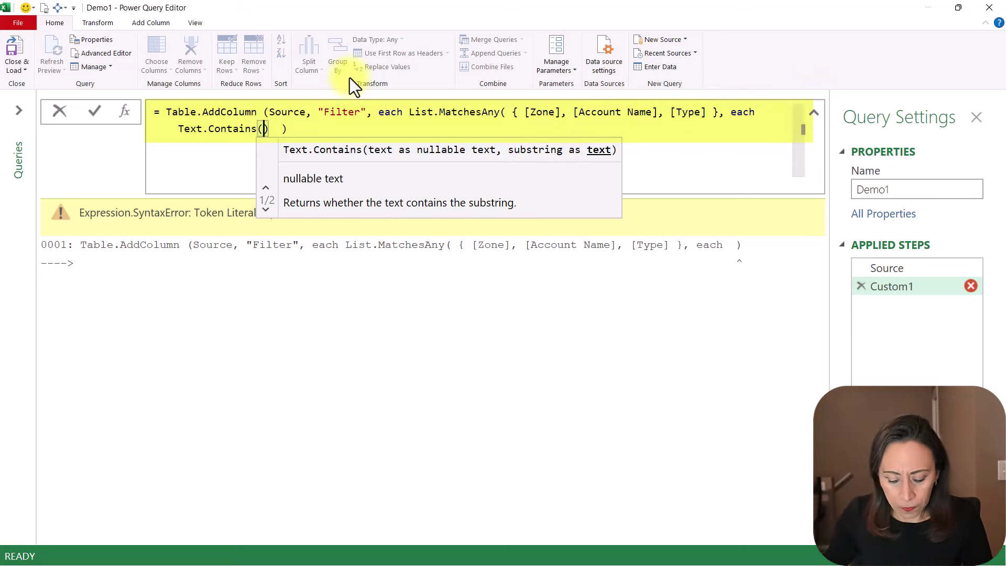
Fill in the Text.Contains arguments with the underscore as the text and "total" as the substring
type("_,")
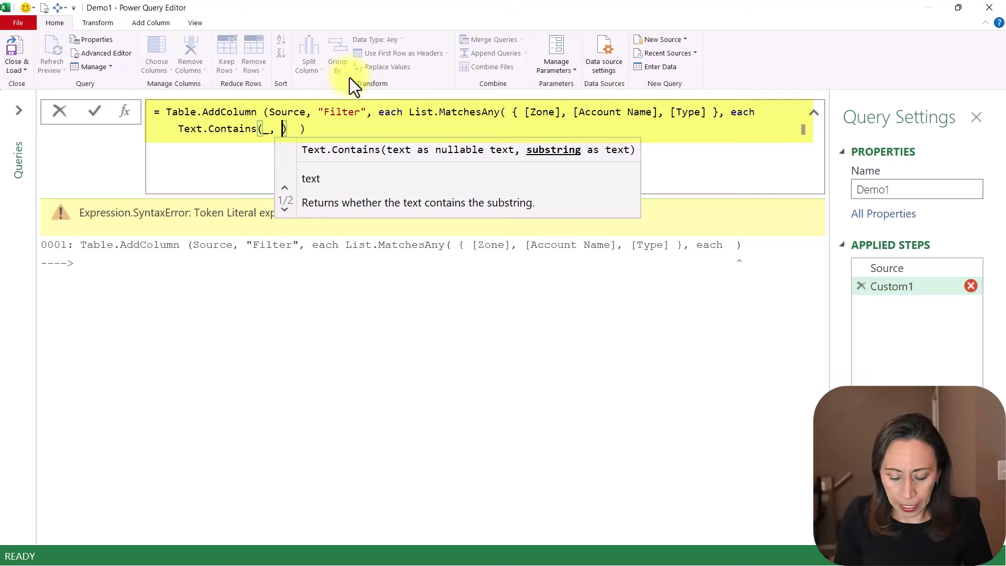
type("\"tota")
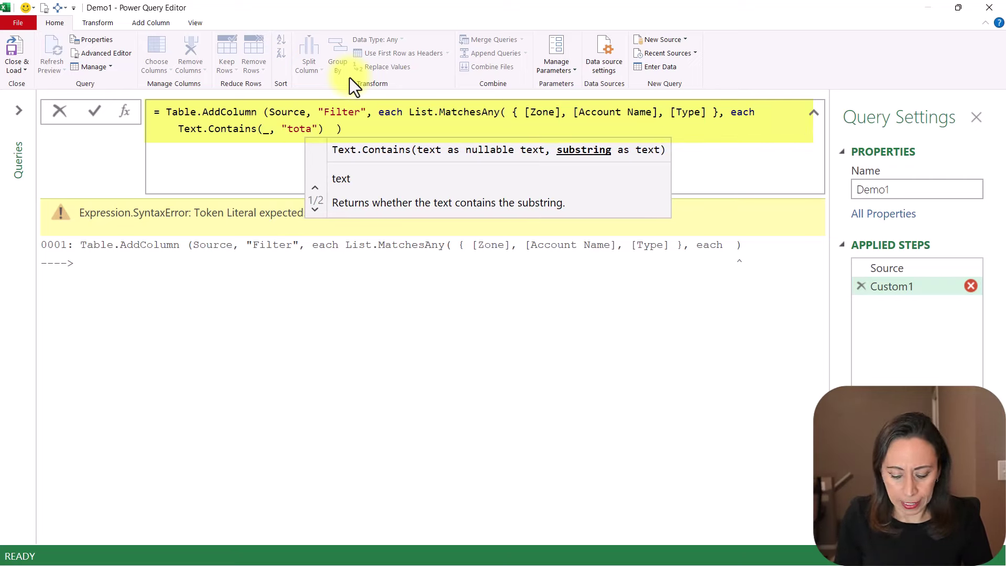
type("l\"")
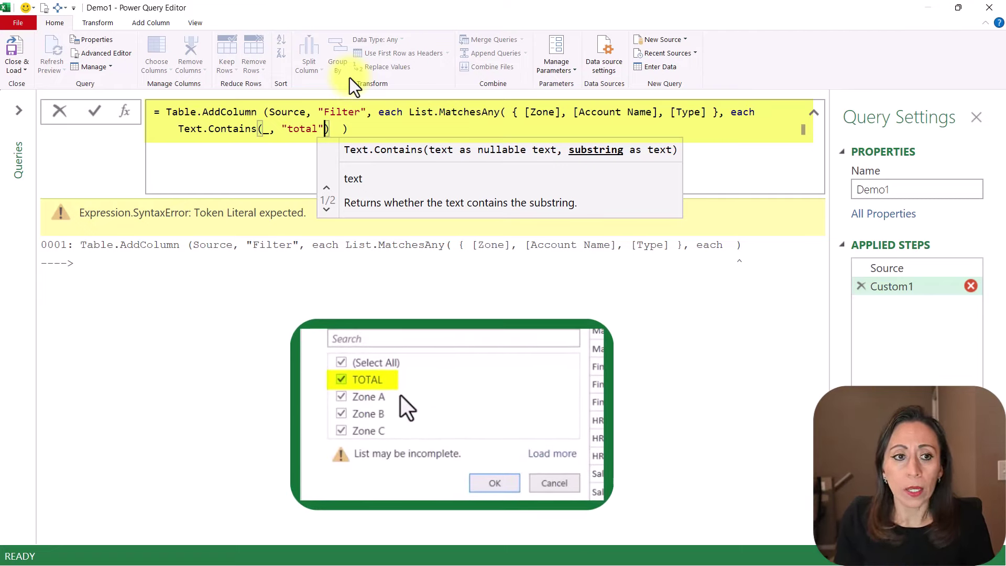
Add Comparer.OrdinalIgnoreCase as the Text.Contains comparer, then close the Table.AddColumn formula's parentheses and commit it
type(", ")
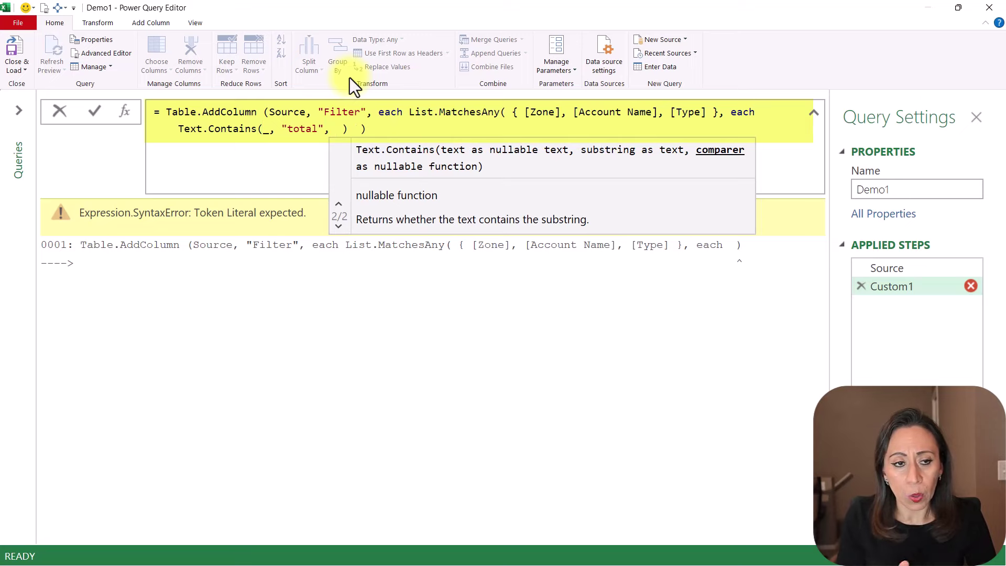
type(" igno")
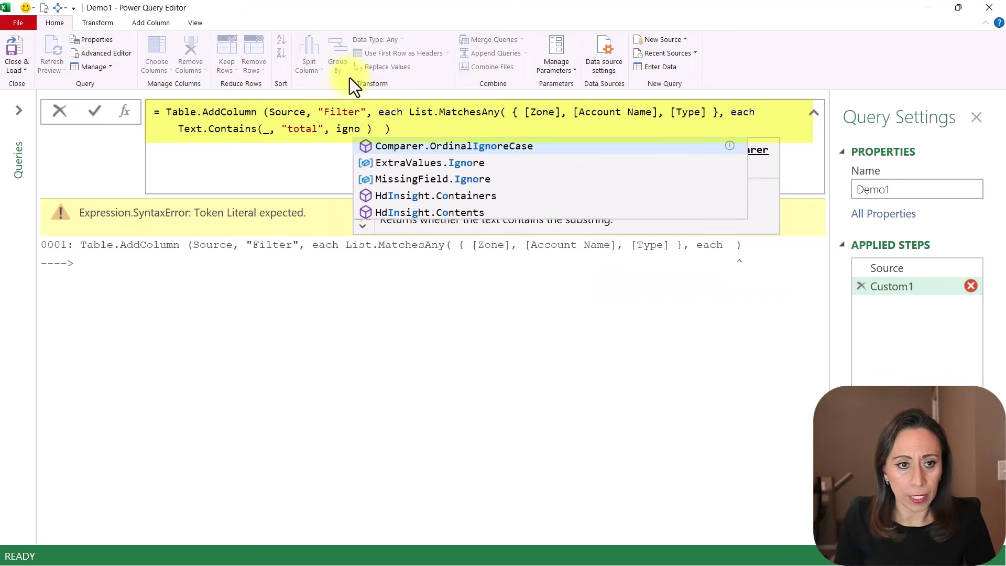
key("Tab")
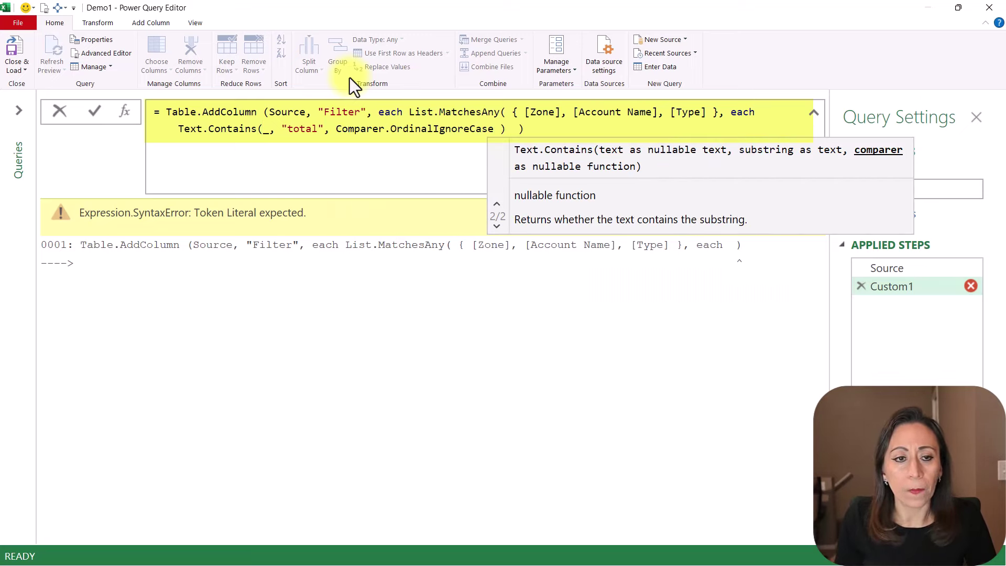
key("End")
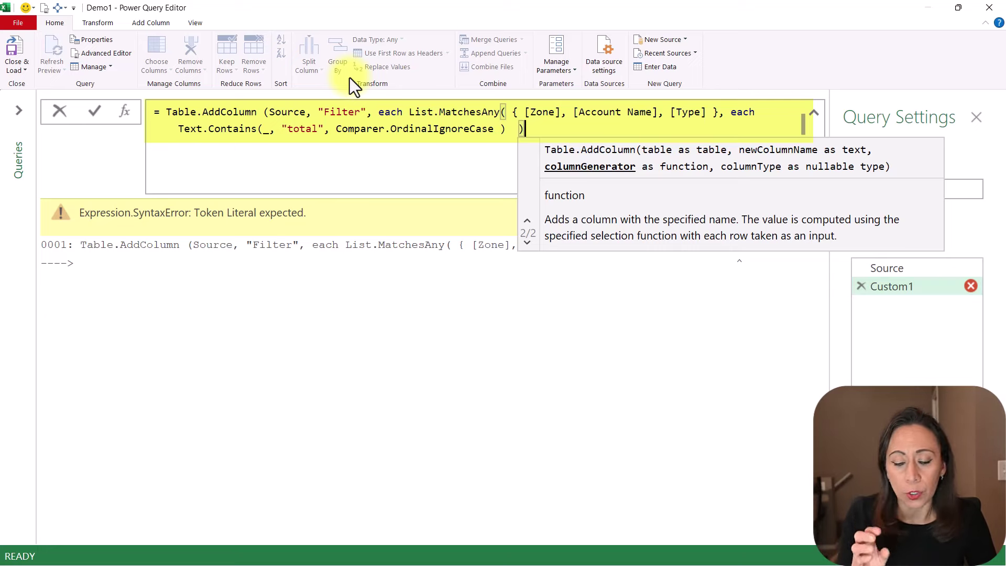
type(")")
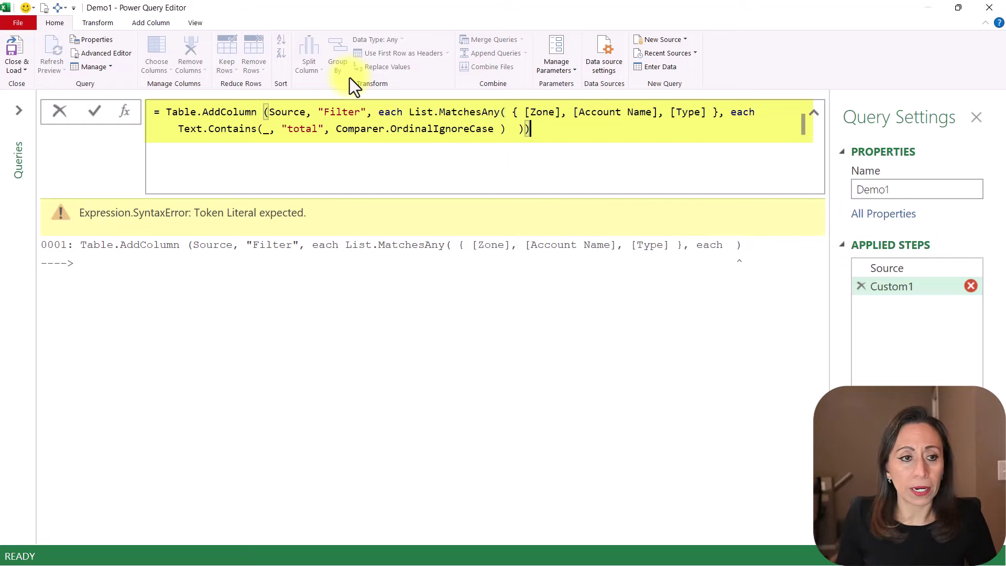
key("Return")
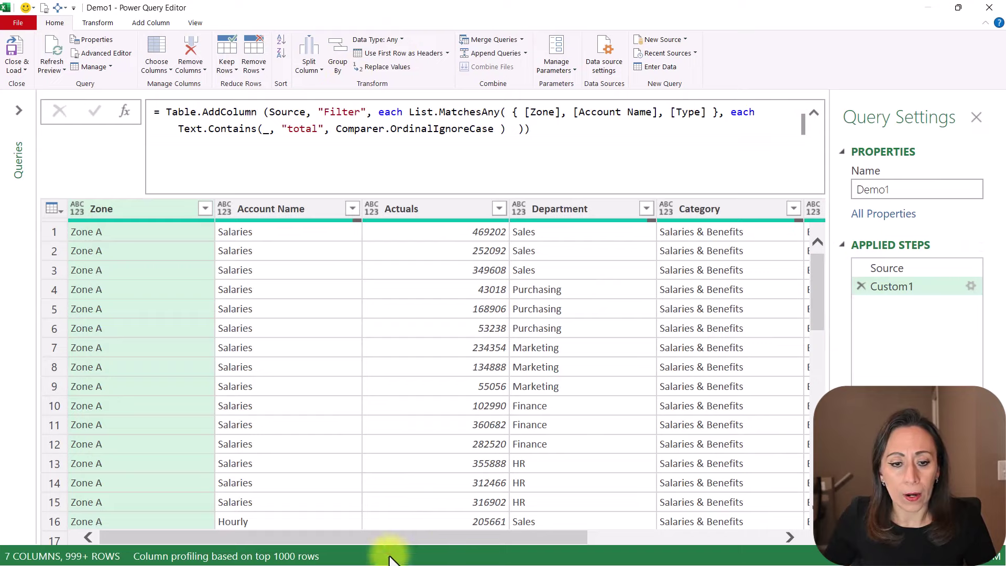
Load the full value list of the new Filter column and exclude TRUE so only FALSE rows are kept
left_click_drag(455, 536, 762, 554)
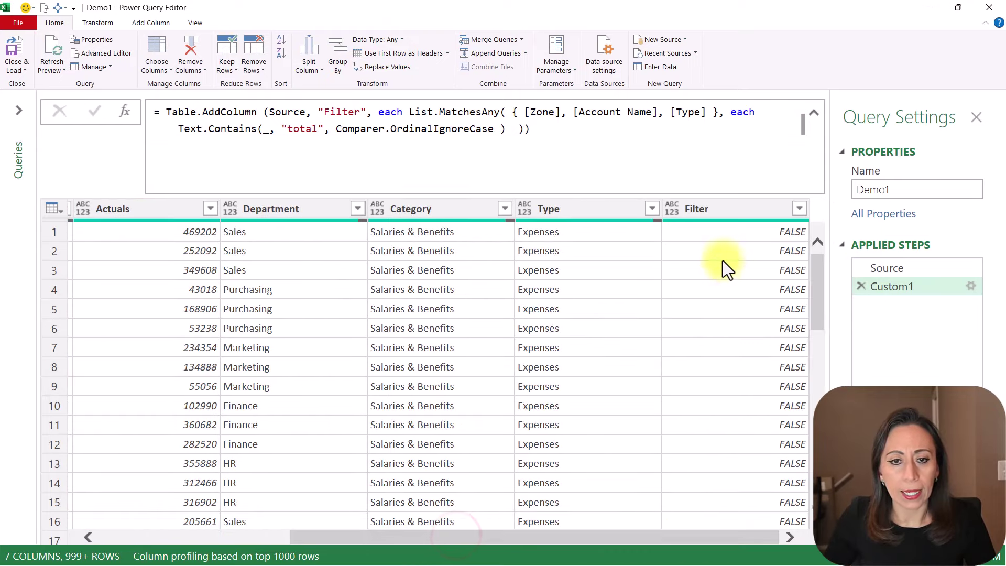
left_click(722, 210)
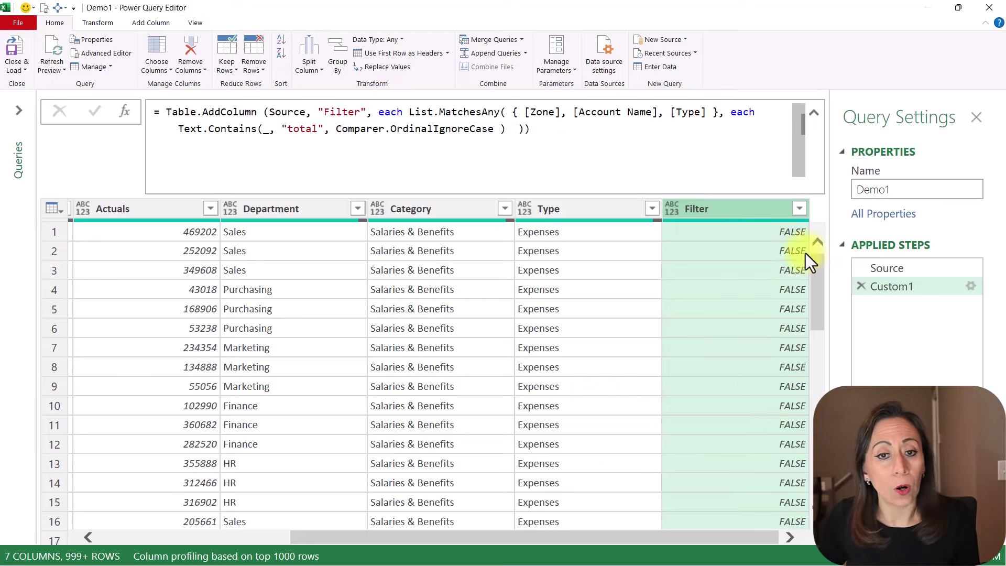
left_click(797, 210)
left_click(767, 499)
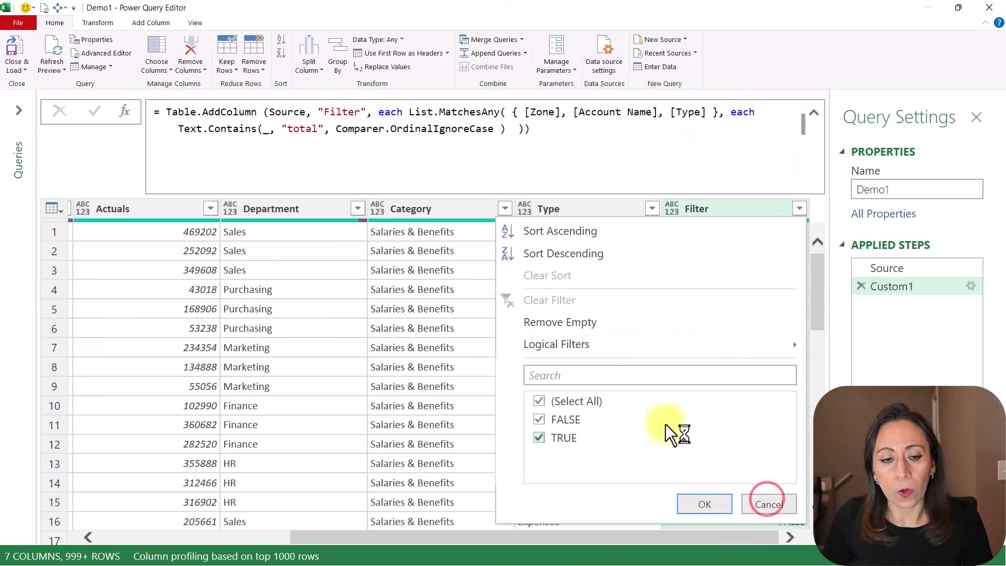
left_click(565, 439)
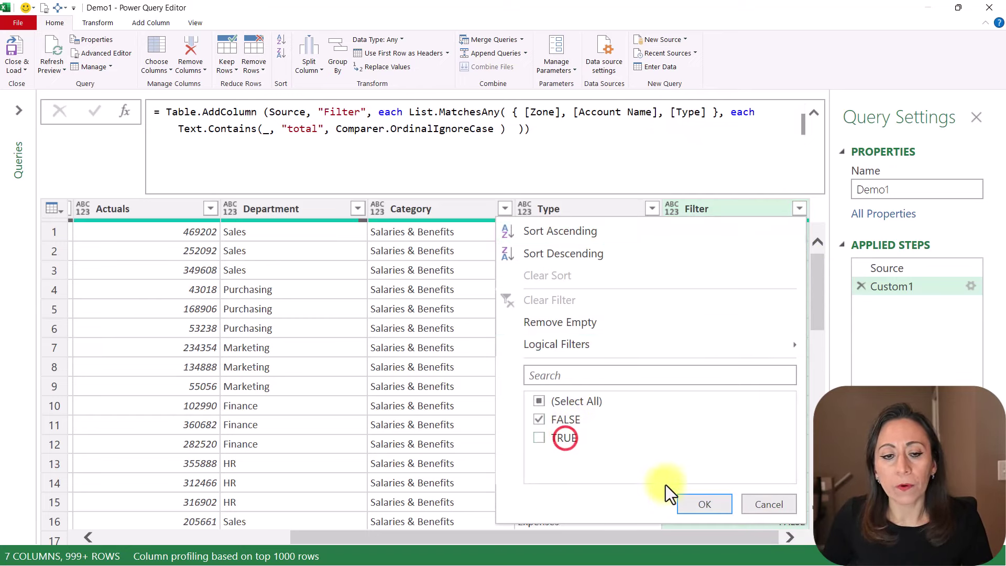
left_click(701, 499)
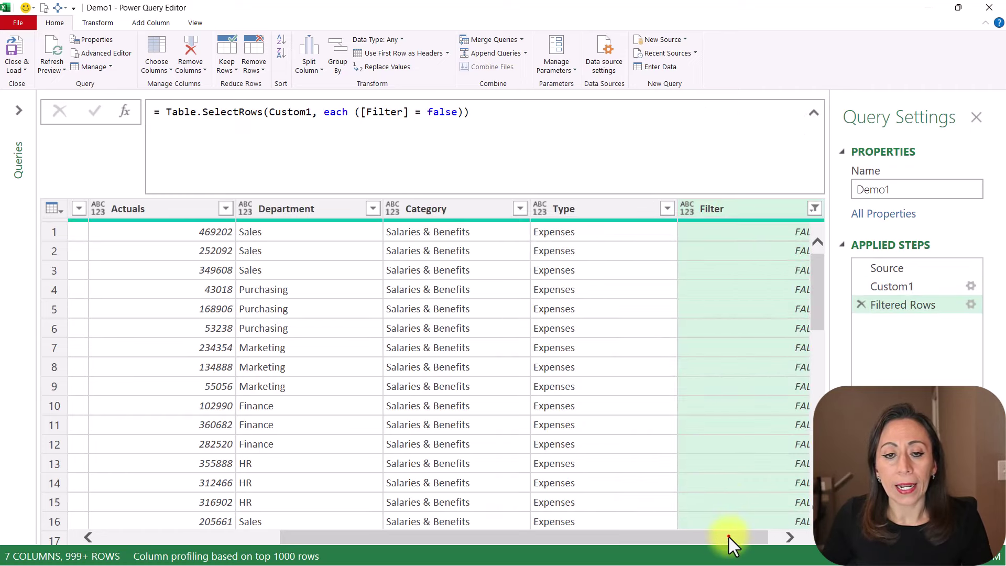
Check the fully loaded filter lists of the Type, Account Name and Zone columns for remaining total entries, without changing any filter
left_click_drag(727, 535, 725, 535)
left_click(671, 208)
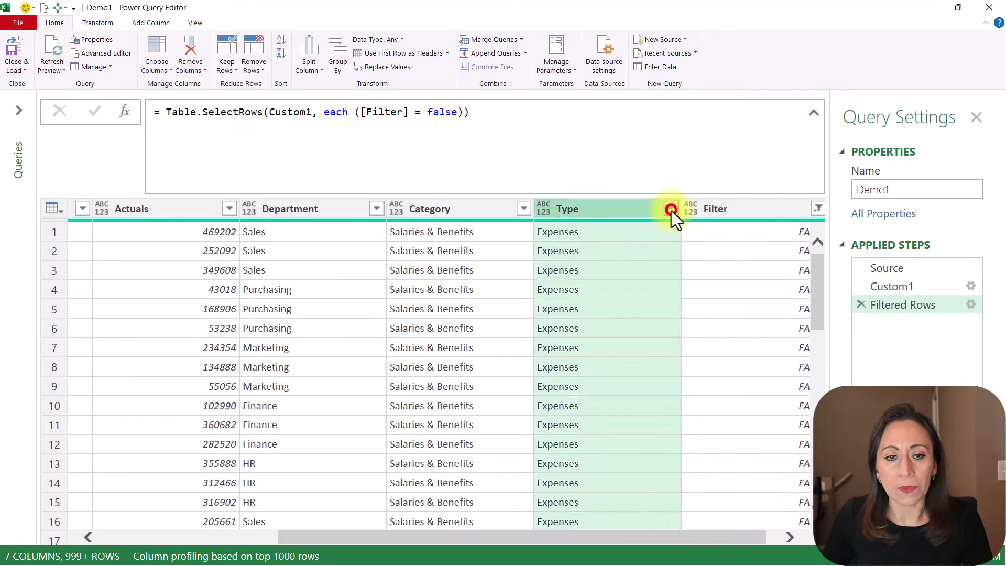
left_click(641, 498)
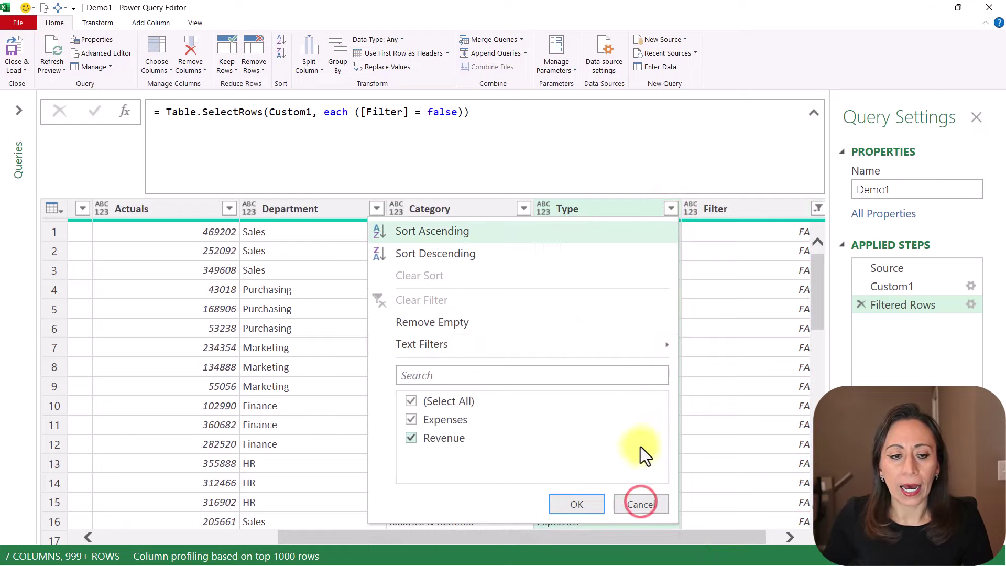
left_click(229, 541)
left_click(354, 209)
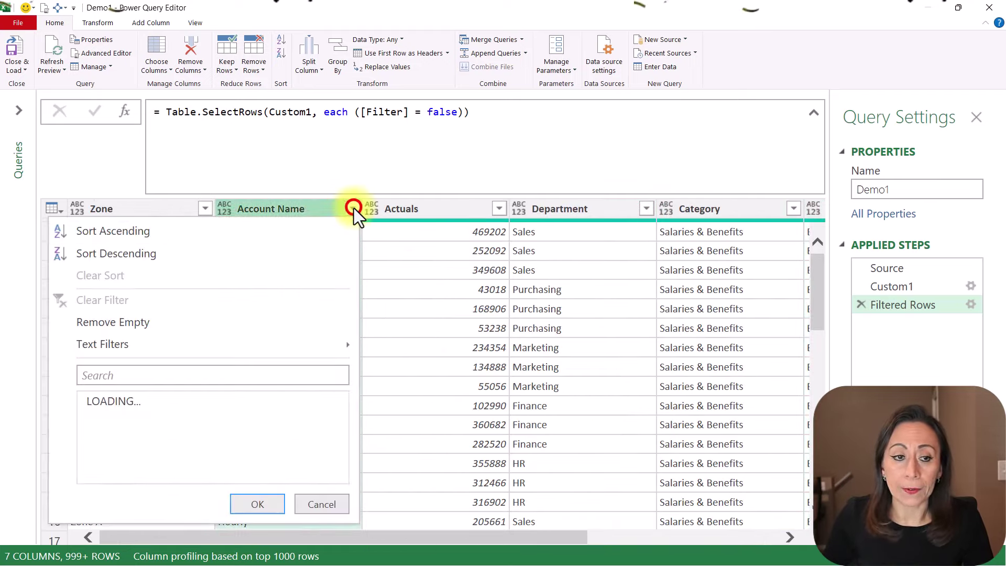
left_click(313, 508)
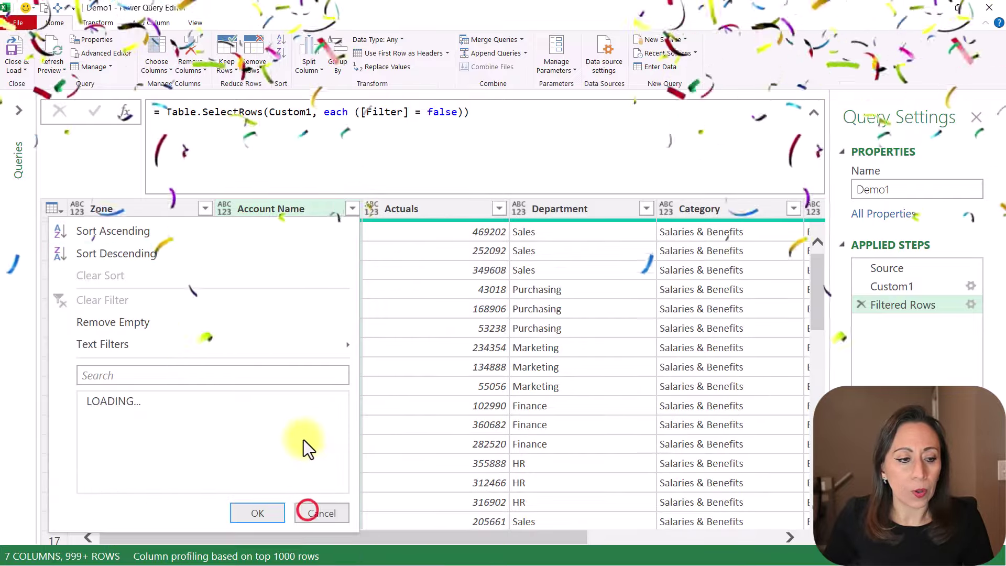
scroll(302, 438, "down", 10)
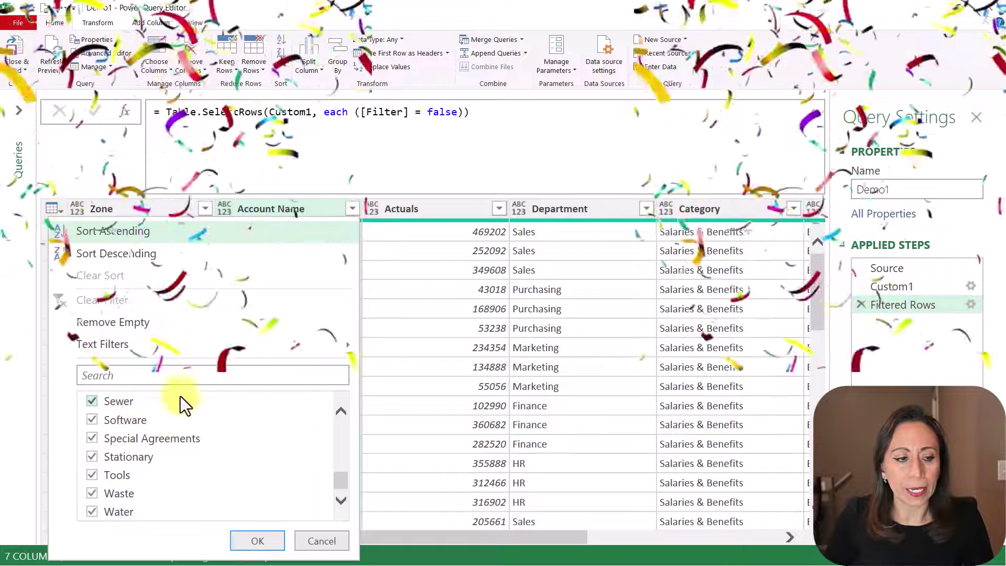
scroll(155, 450, "up", 1)
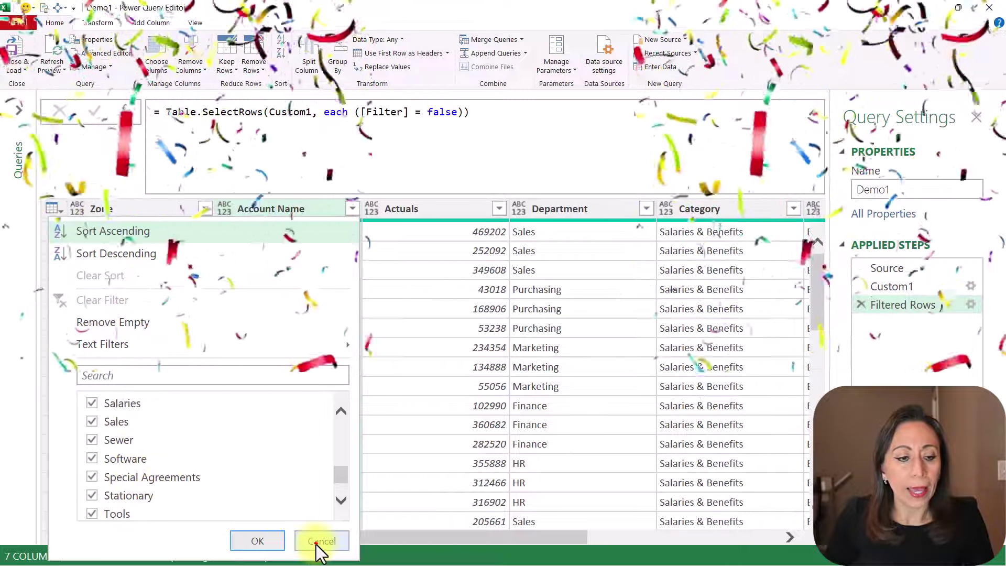
left_click(316, 541)
left_click(204, 209)
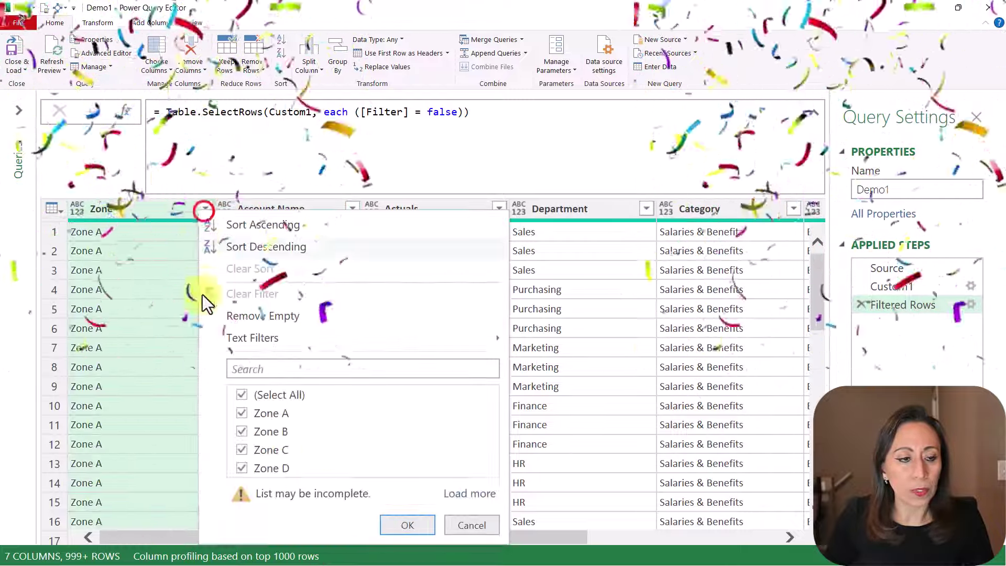
left_click(471, 490)
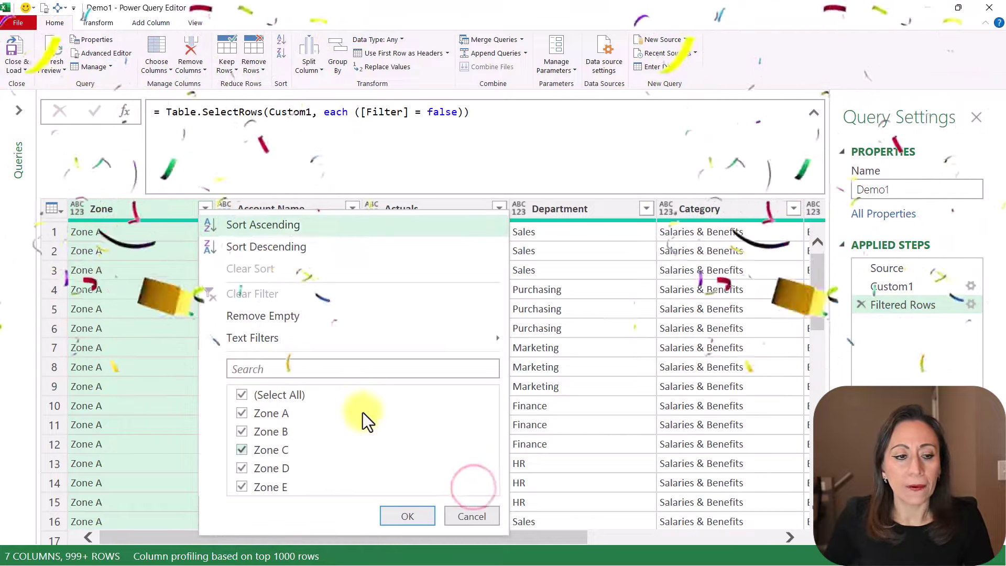
left_click(487, 518)
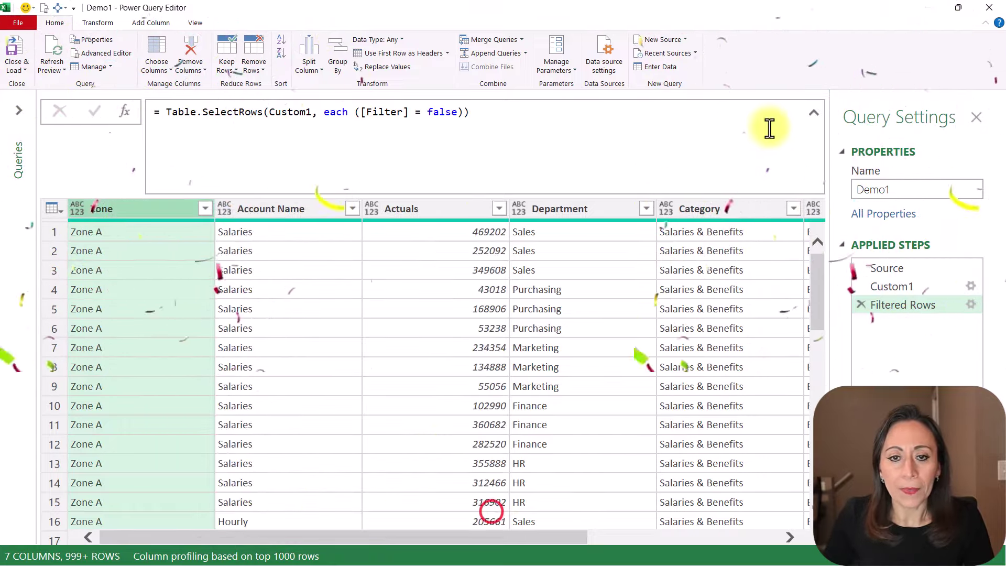
Collapse the formula bar and remove the Filter helper column from the query
left_click(813, 112)
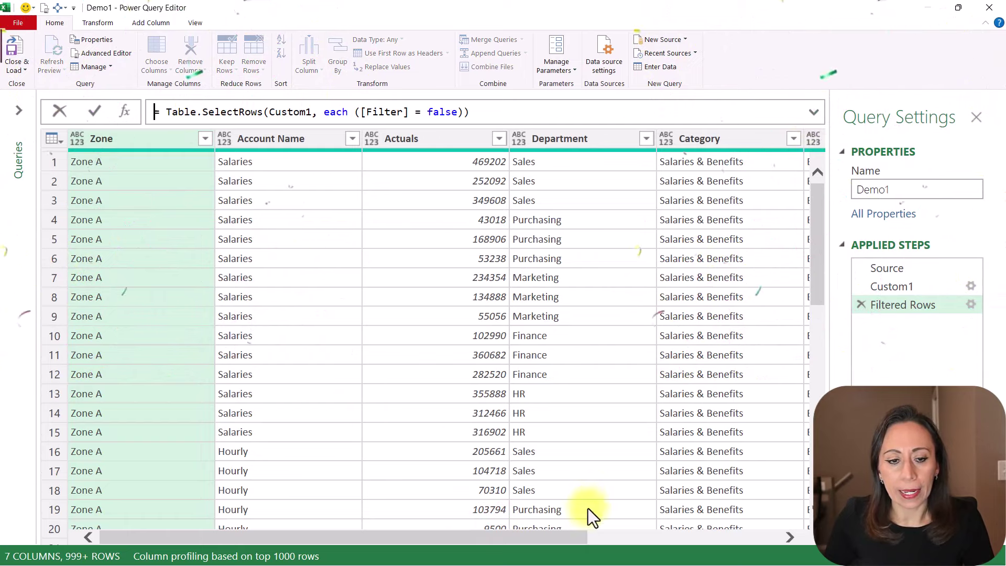
left_click(765, 537)
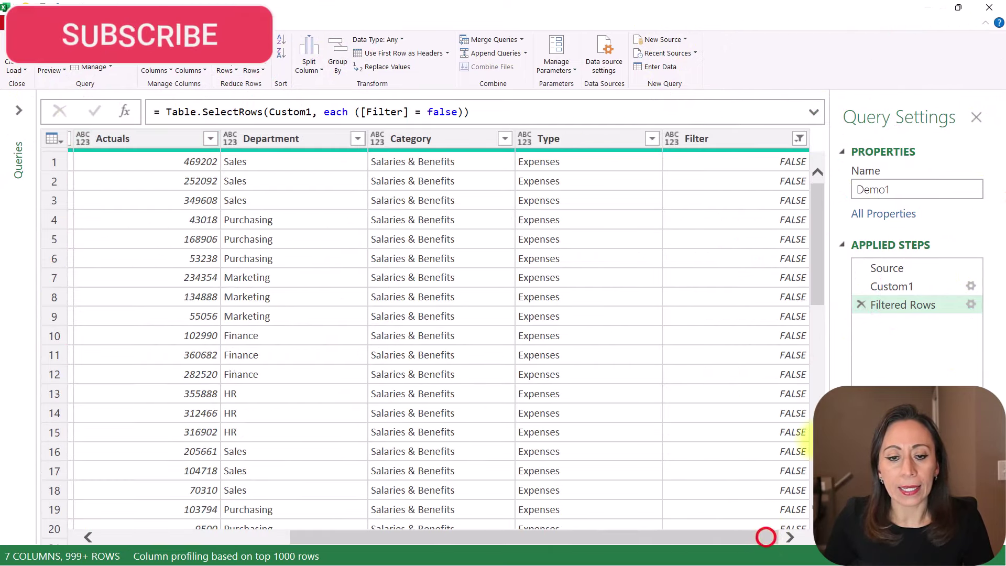
left_click(742, 137)
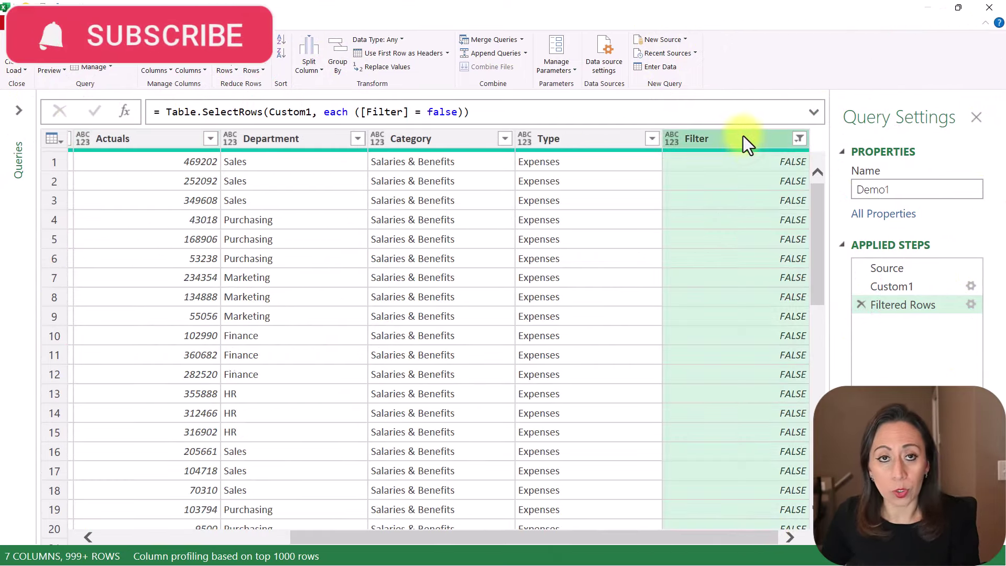
key("Delete")
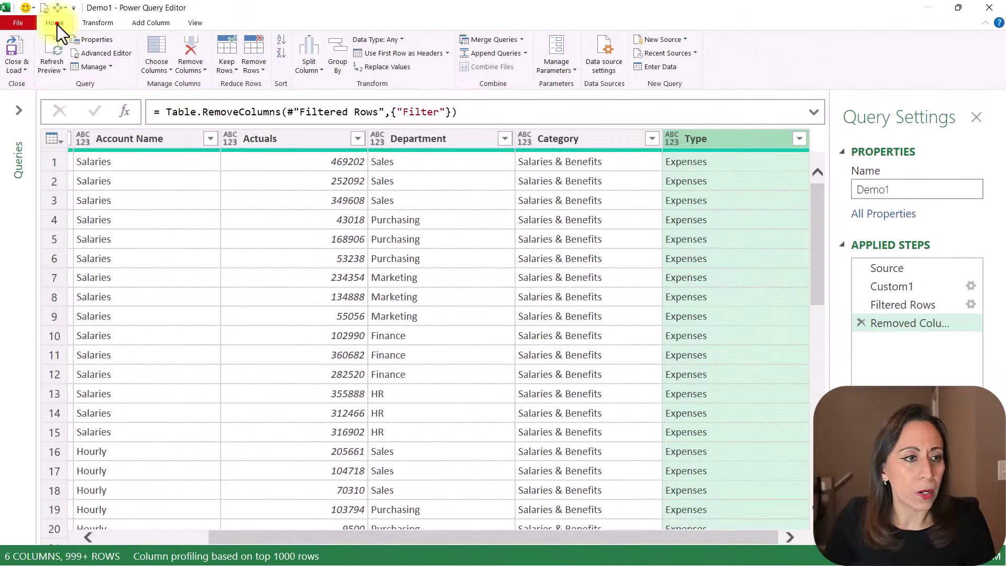
Close the query editor and load the Demo1 query to the Excel workbook as Only Create Connection
left_click(56, 23)
left_click(14, 69)
left_click(32, 88)
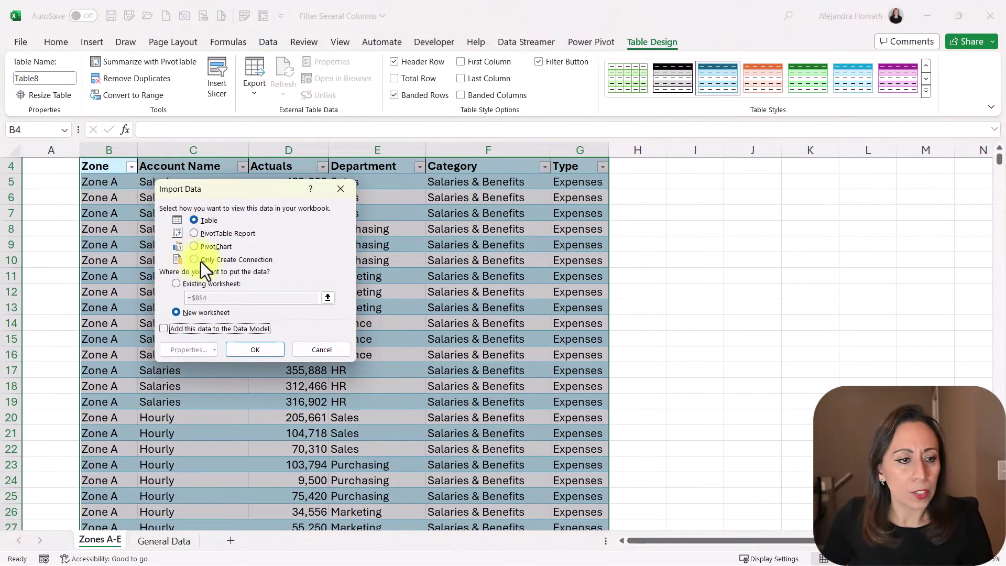
left_click(219, 263)
left_click(271, 351)
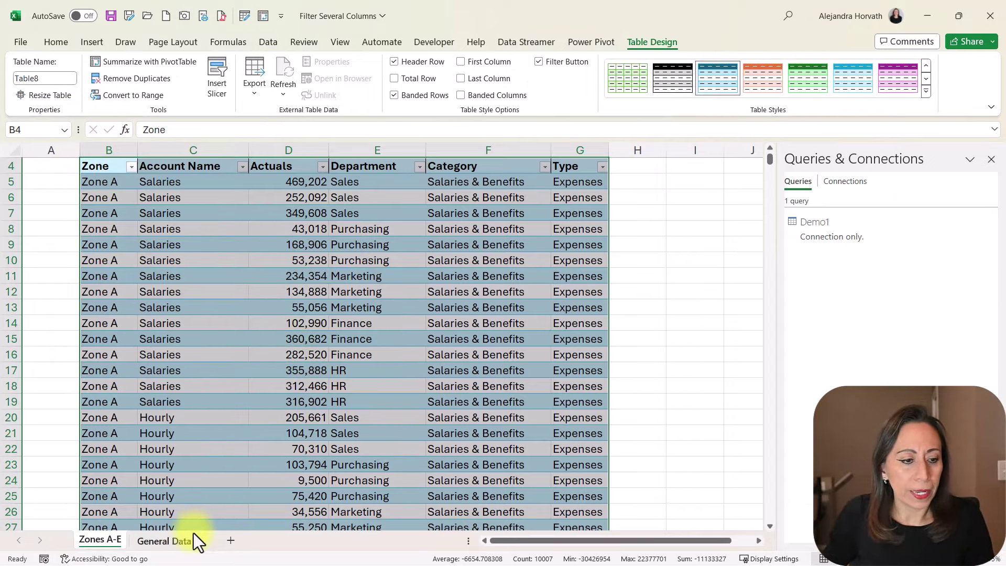
Create a query from the General Data sheet's range $B$3:$F$669, converting it to a table with headers
left_click(157, 543)
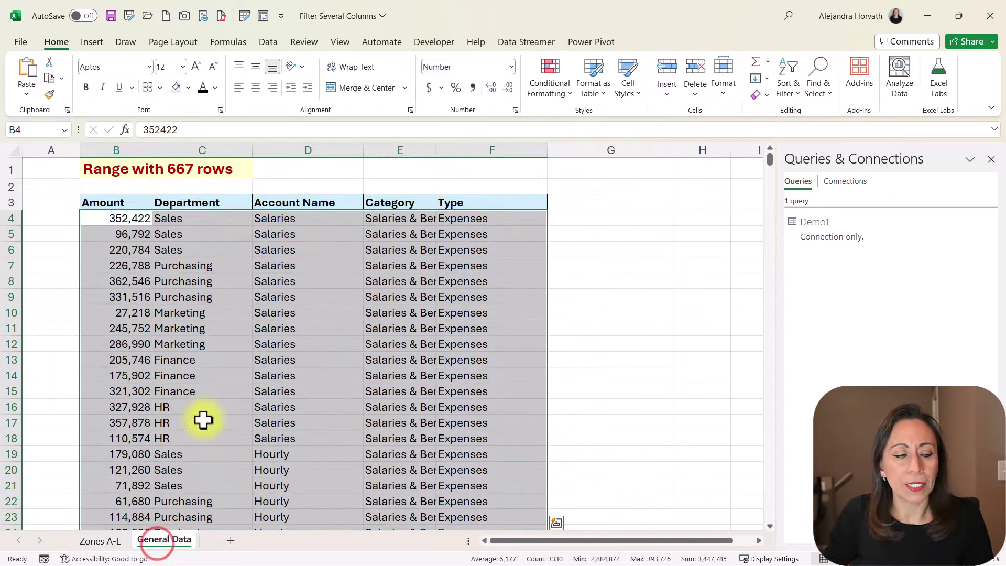
left_click(199, 390)
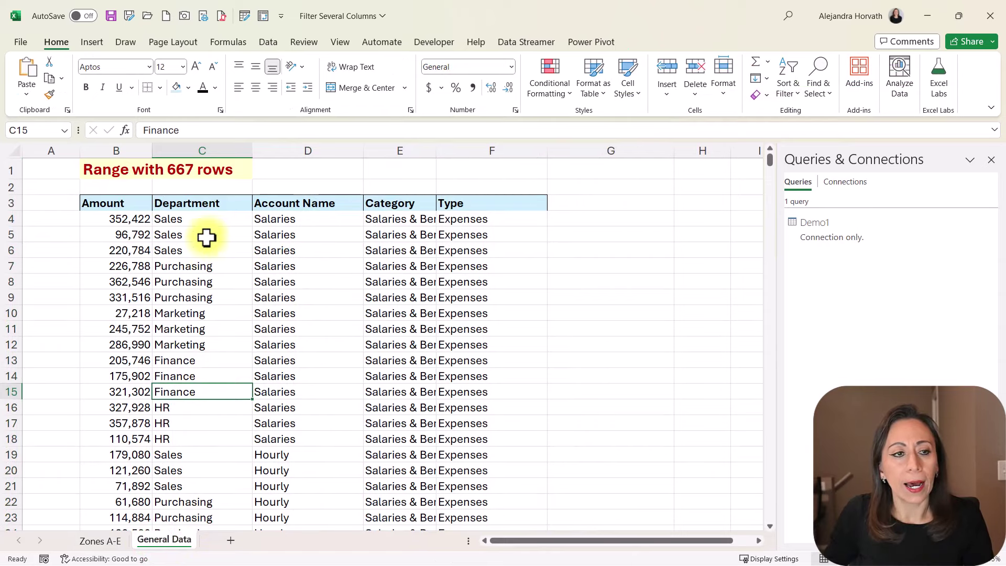
left_click(218, 281)
right_click(234, 270)
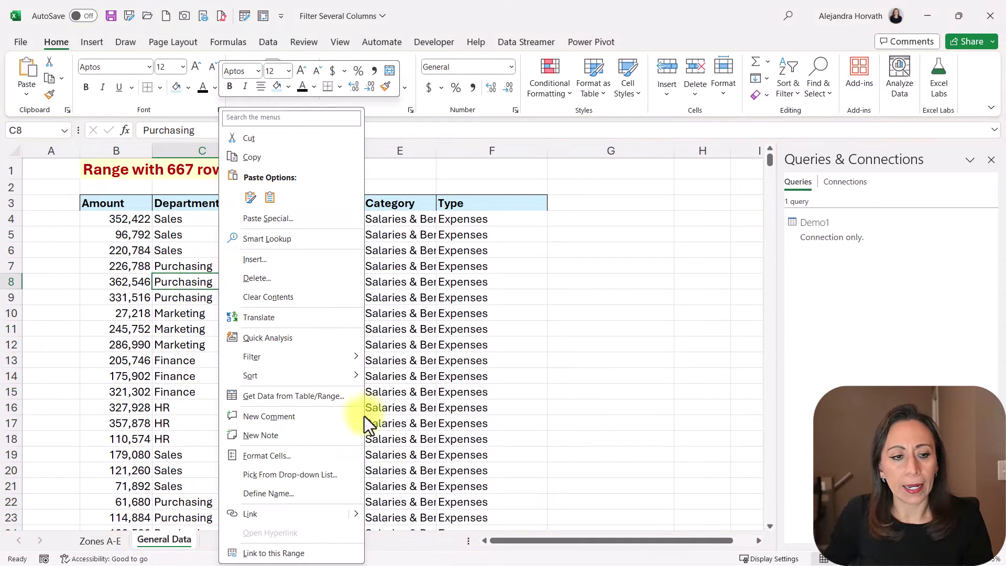
left_click(271, 46)
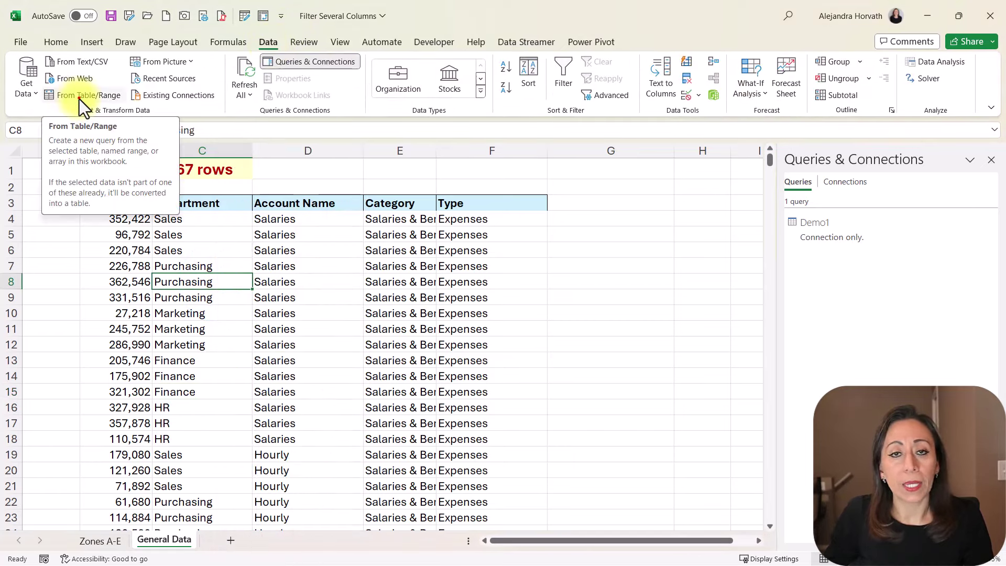
left_click(80, 99)
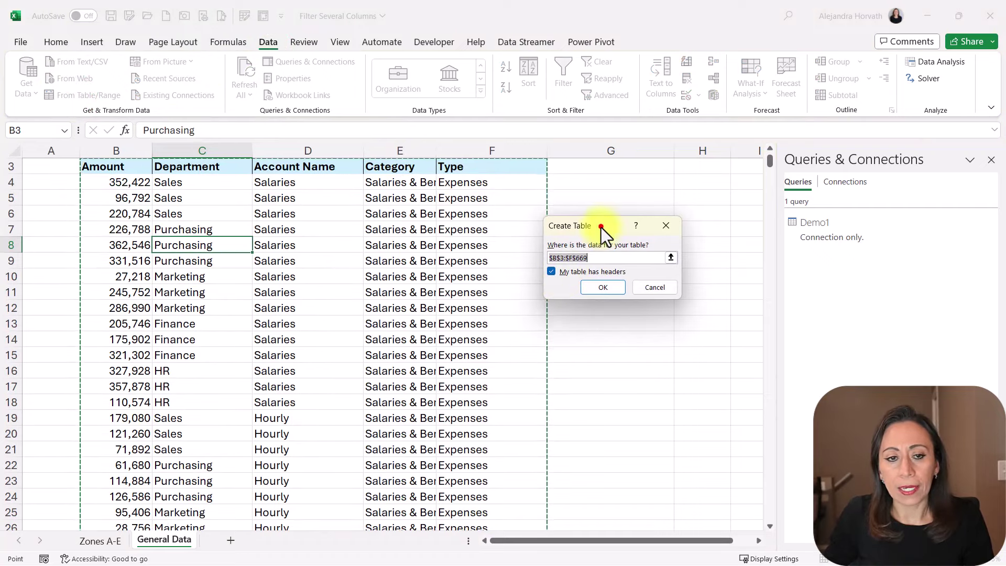
left_click_drag(601, 227, 606, 212)
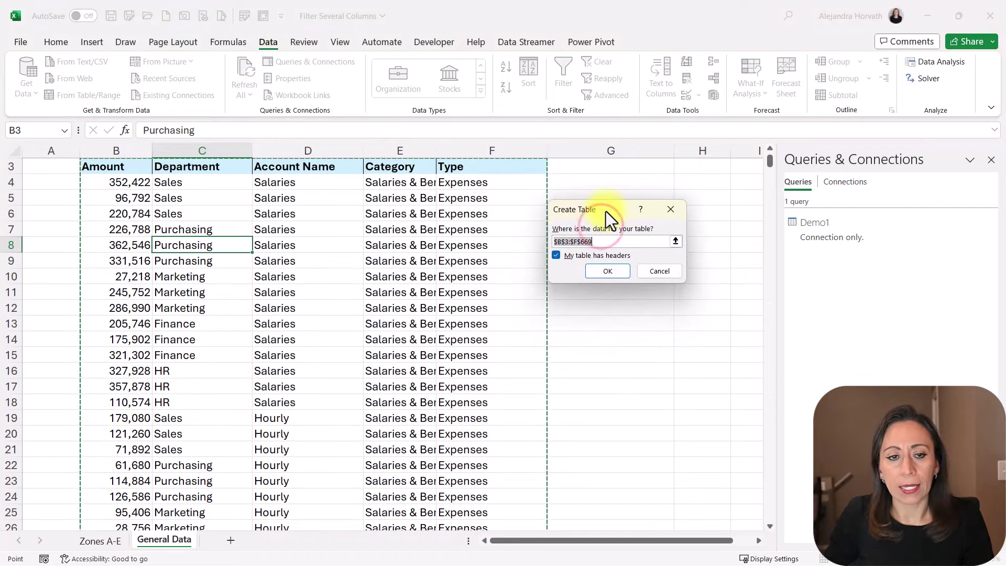
left_click(606, 270)
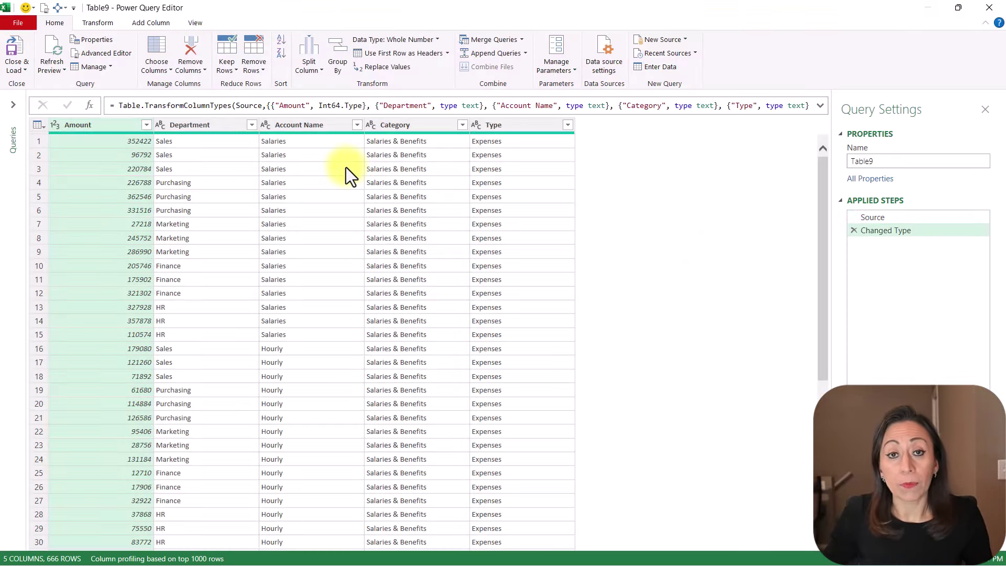
Rename the new Table9 query as Demo2, leaving the queries list collapsed
key("ctrl+shift+equal")
key("ctrl+shift+equal")
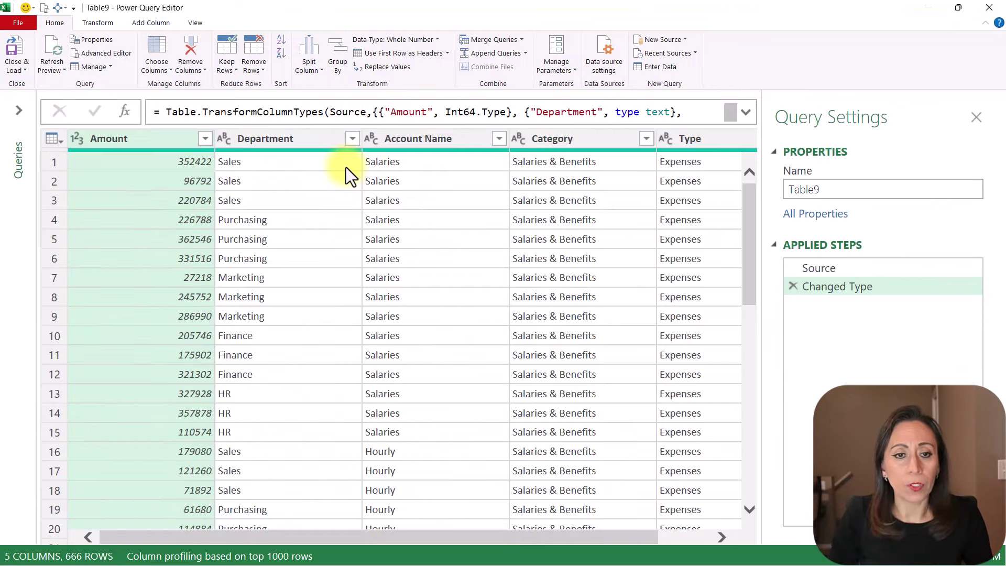
left_click(15, 118)
left_click(83, 153)
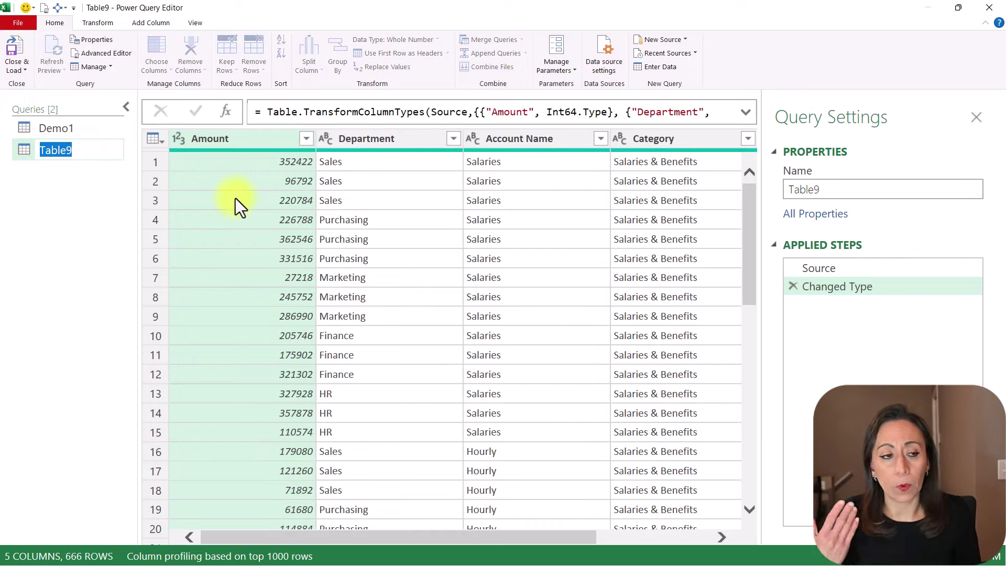
type("D")
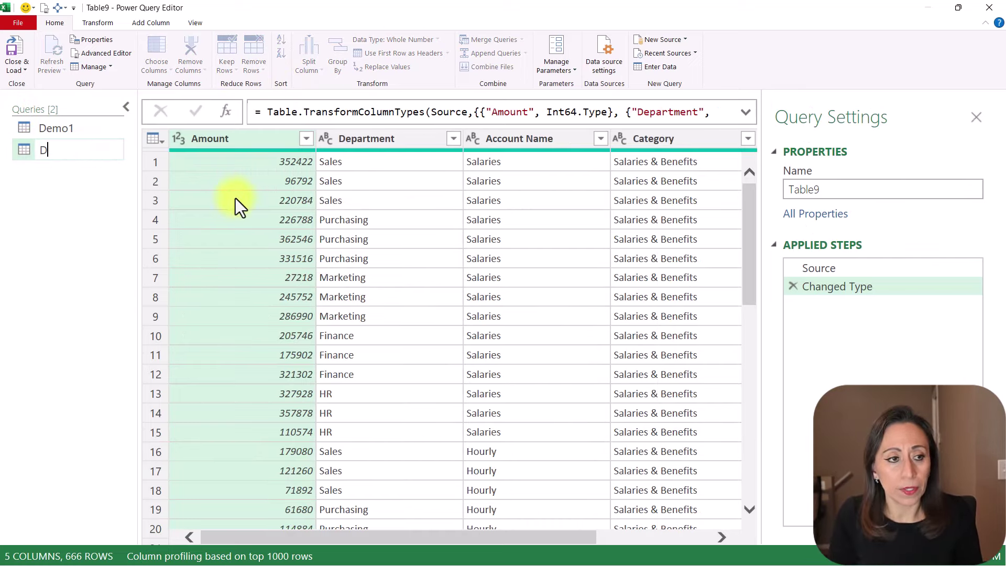
type("emo")
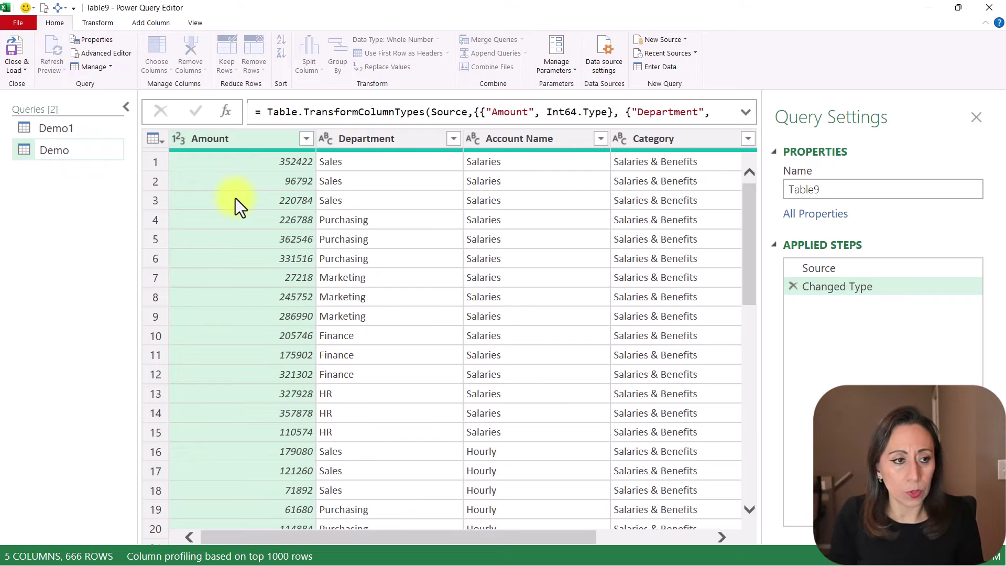
type("2")
key("Return")
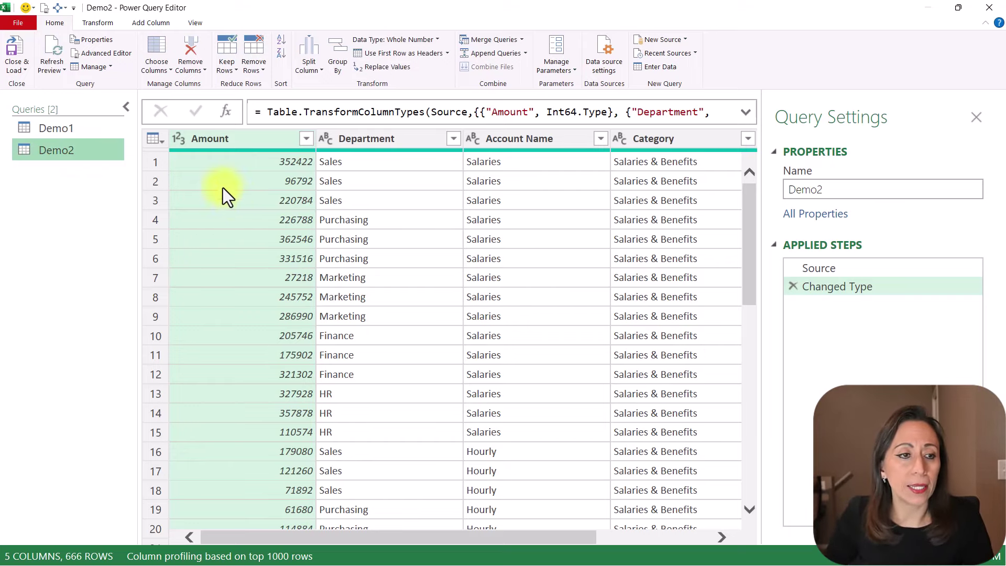
left_click(126, 109)
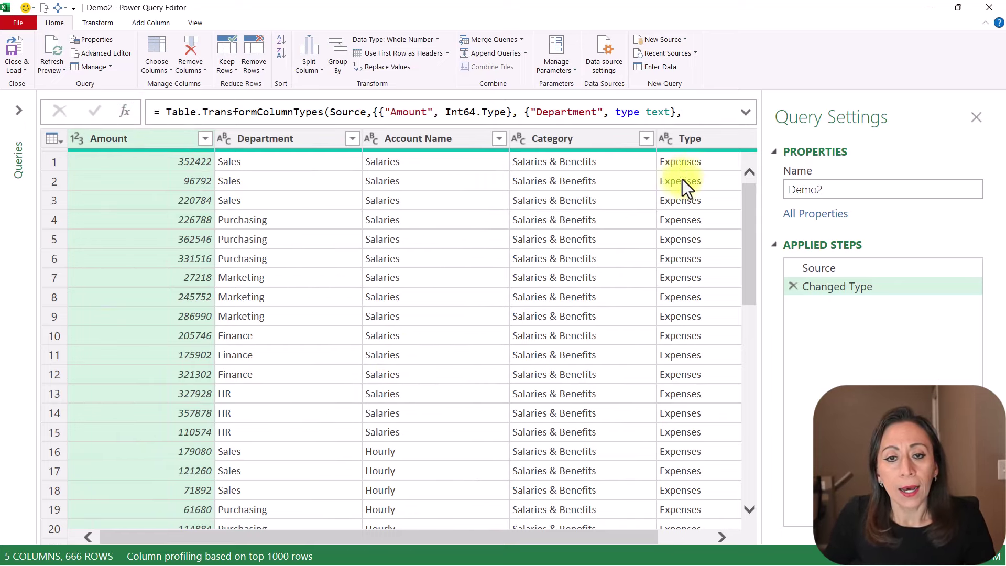
Delete the Changed Type step from the Demo2 query and fit the settings pane beside the Type column
left_click_drag(763, 328, 859, 330)
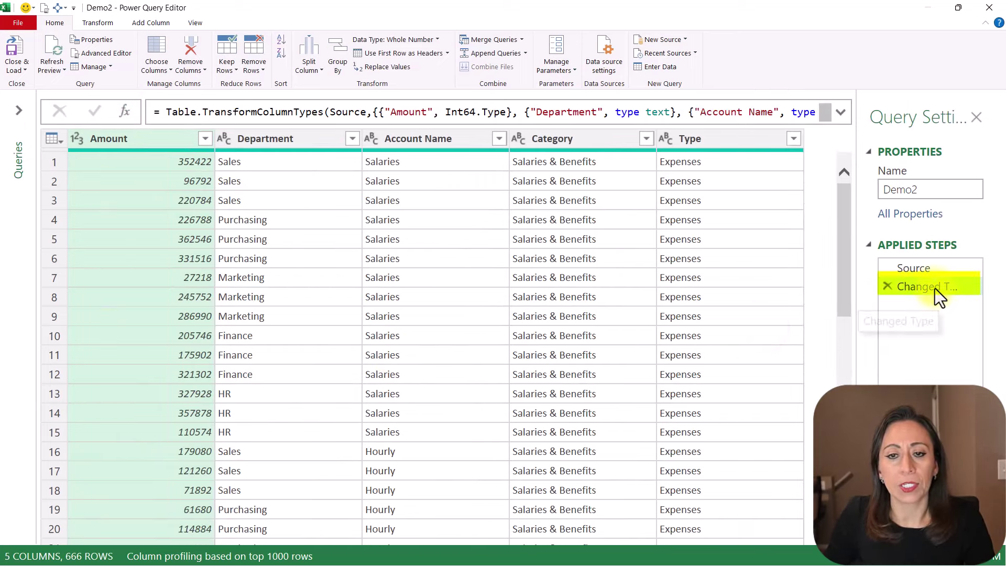
left_click(888, 286)
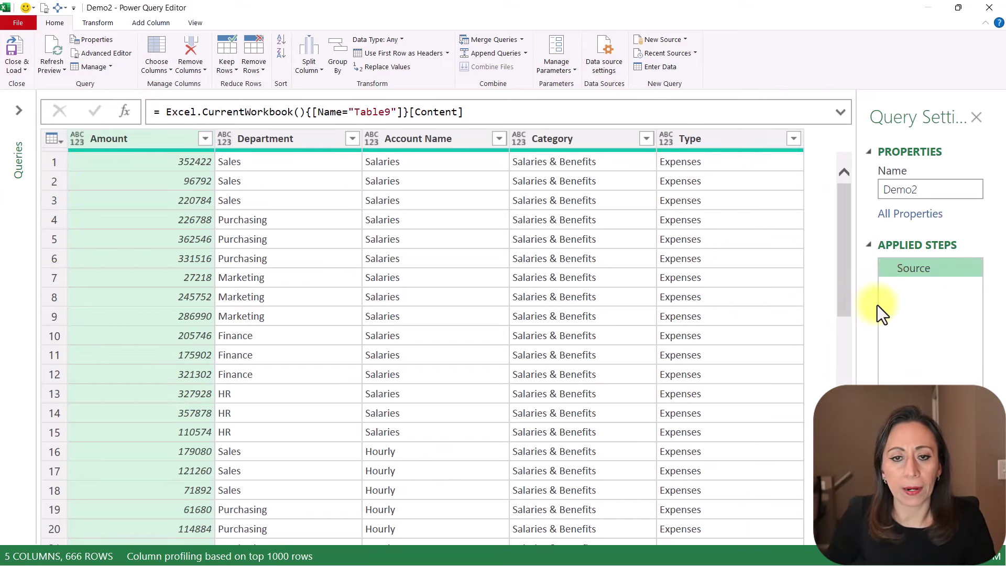
left_click_drag(858, 302, 813, 307)
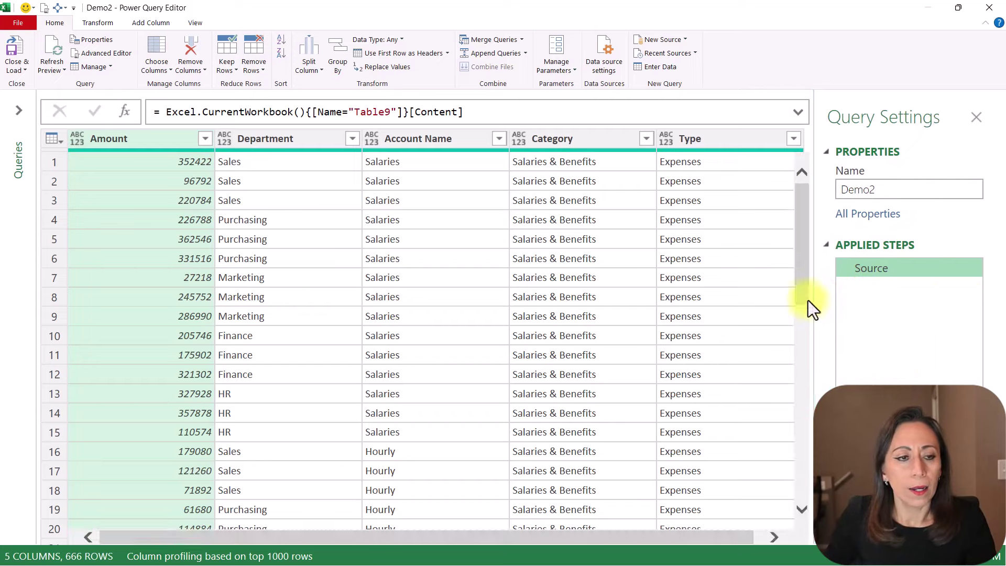
Check the filter lists of the Type, Account Name and Department columns for the values they hold, without changing any filter
left_click(793, 138)
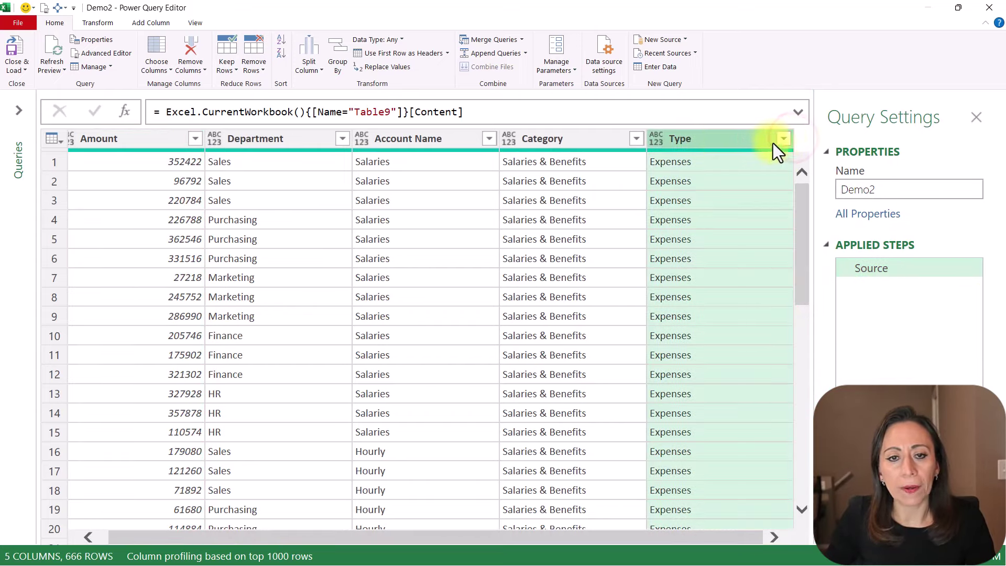
left_click(784, 137)
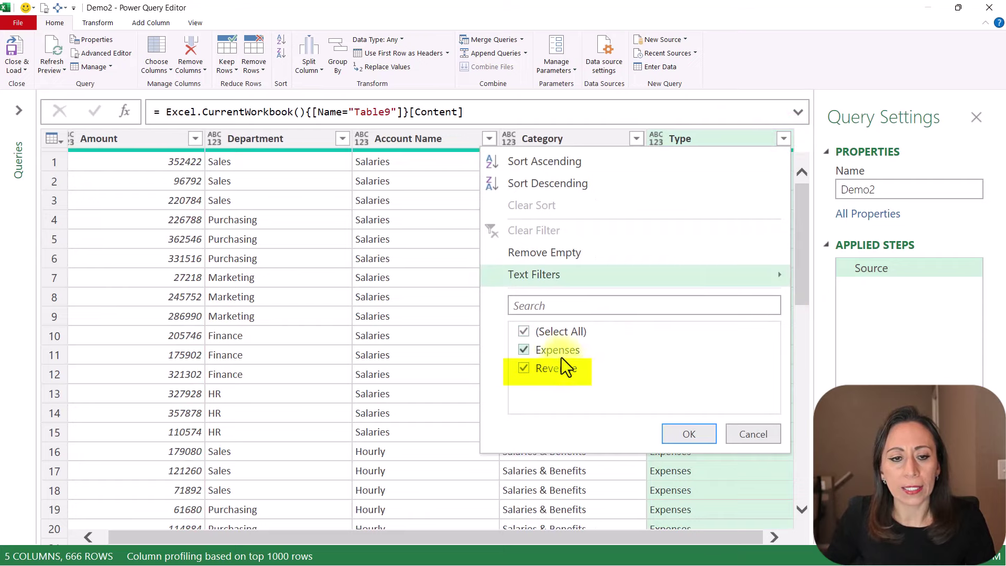
left_click(744, 433)
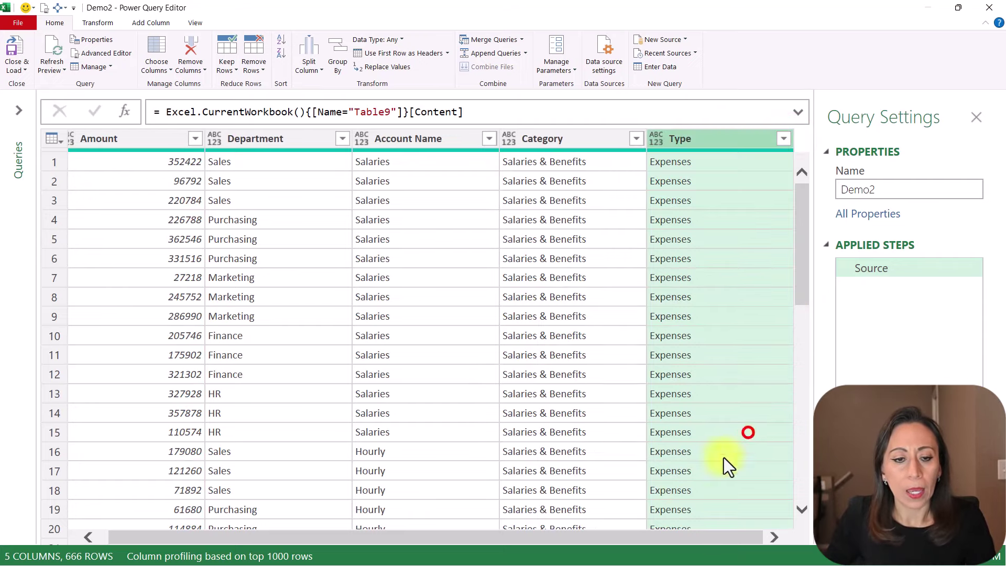
left_click(685, 540)
left_click_drag(685, 539, 649, 539)
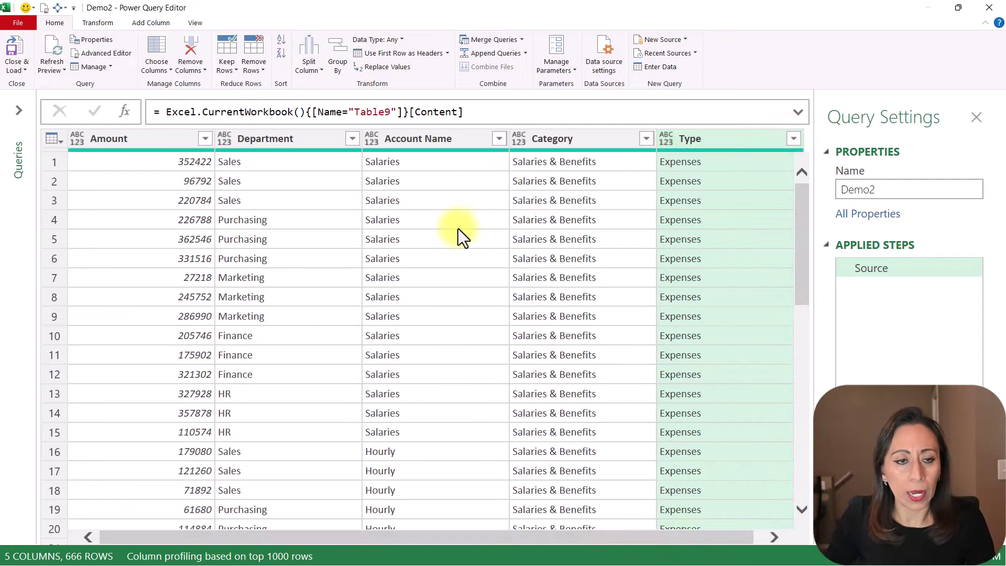
left_click(497, 139)
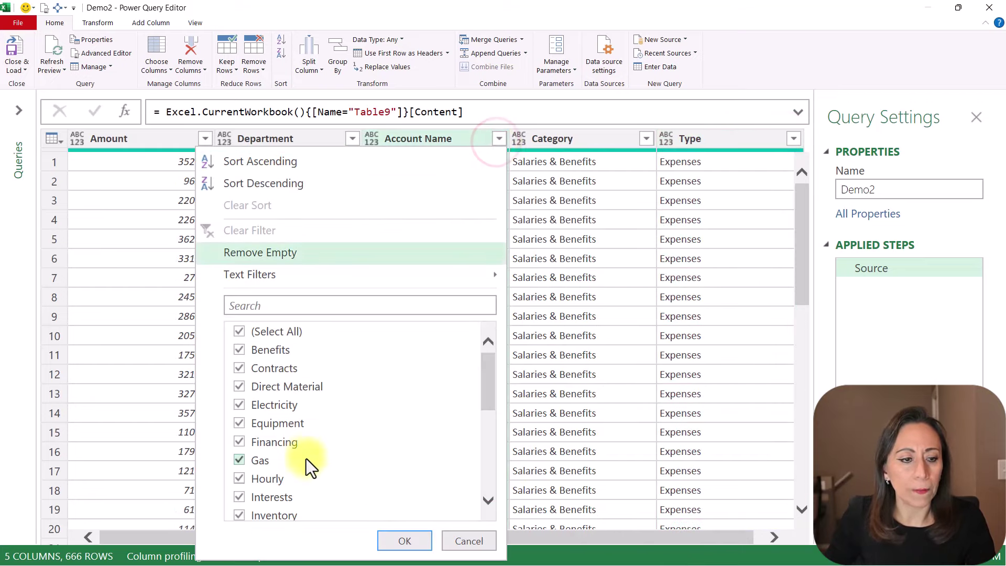
scroll(344, 423, "down", 3)
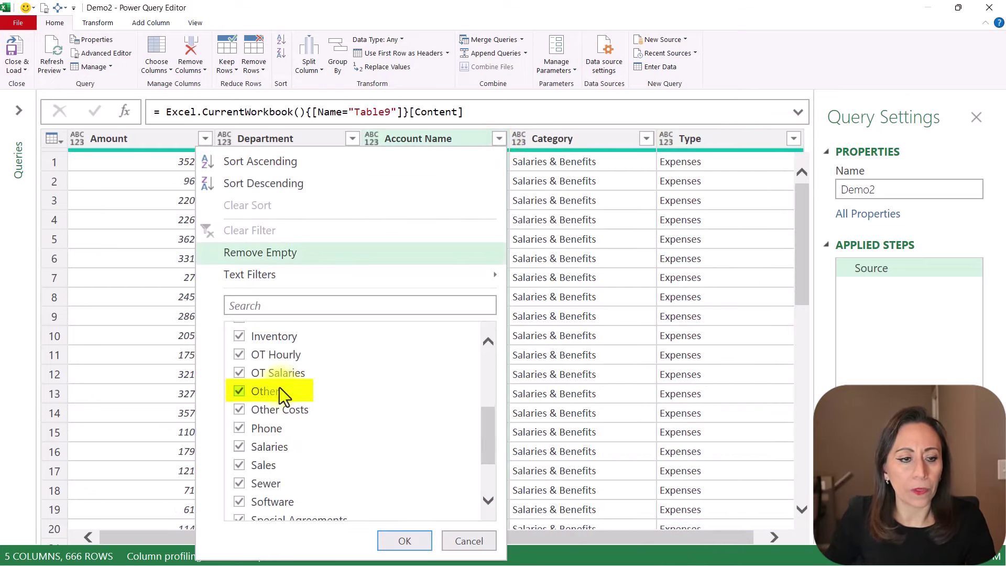
left_click(485, 540)
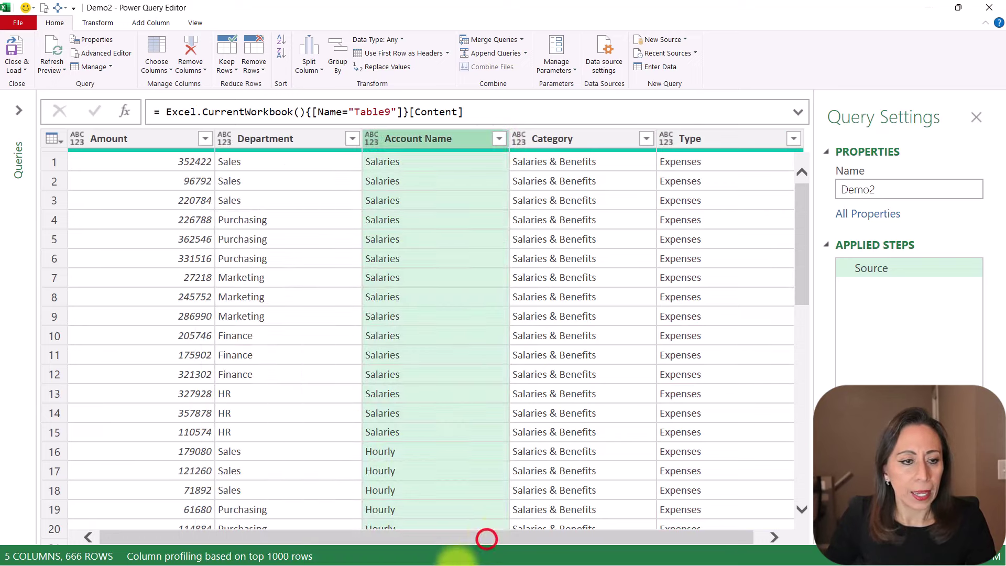
left_click(351, 141)
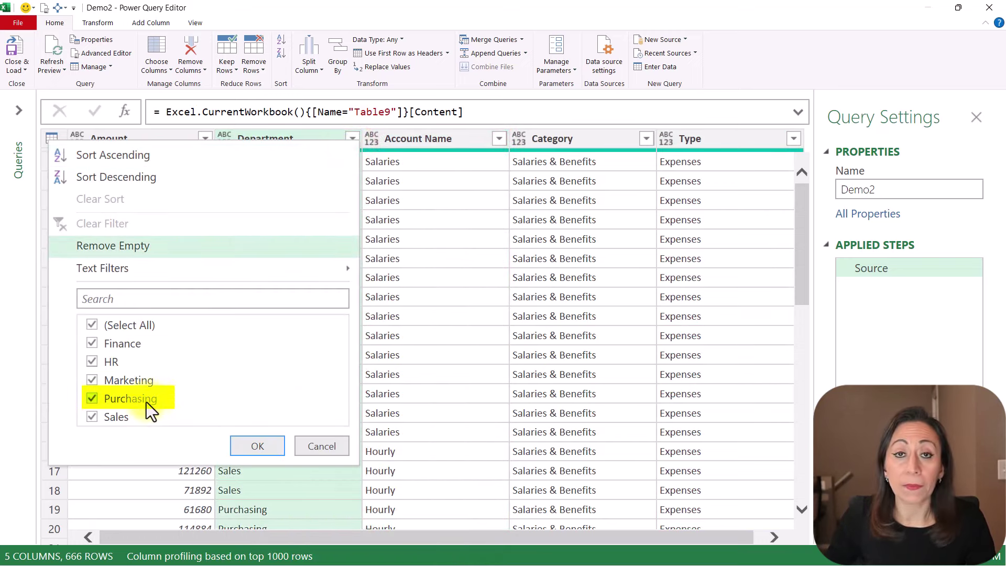
left_click(341, 447)
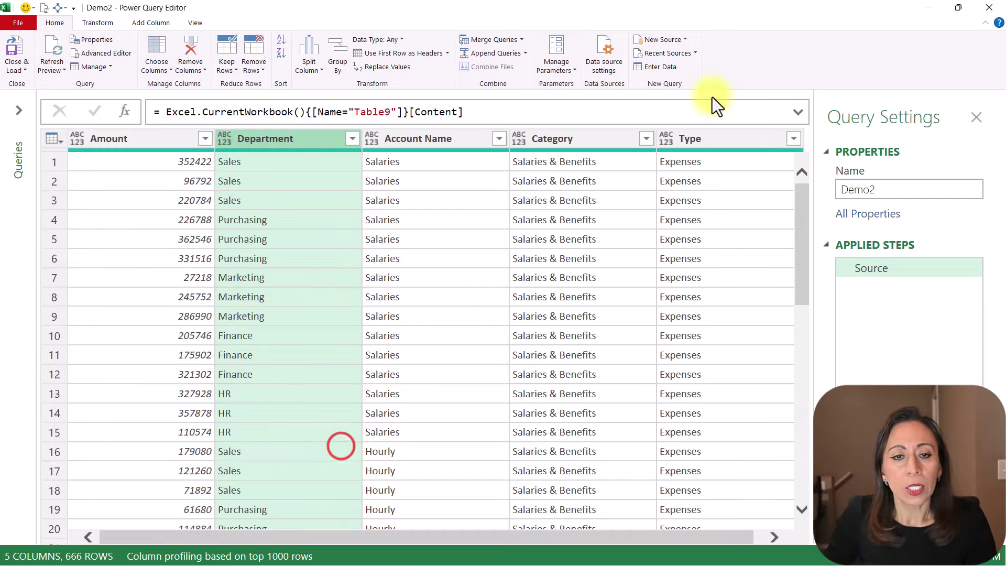
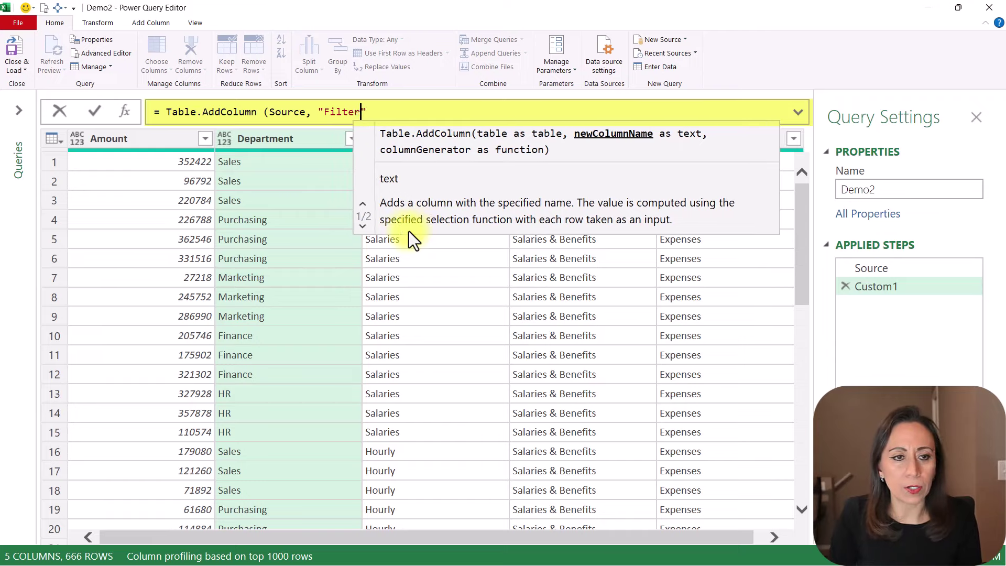
Continue the Table.AddColumn formula for the "Filter" column with each and the List.ContainsAny function
type(",")
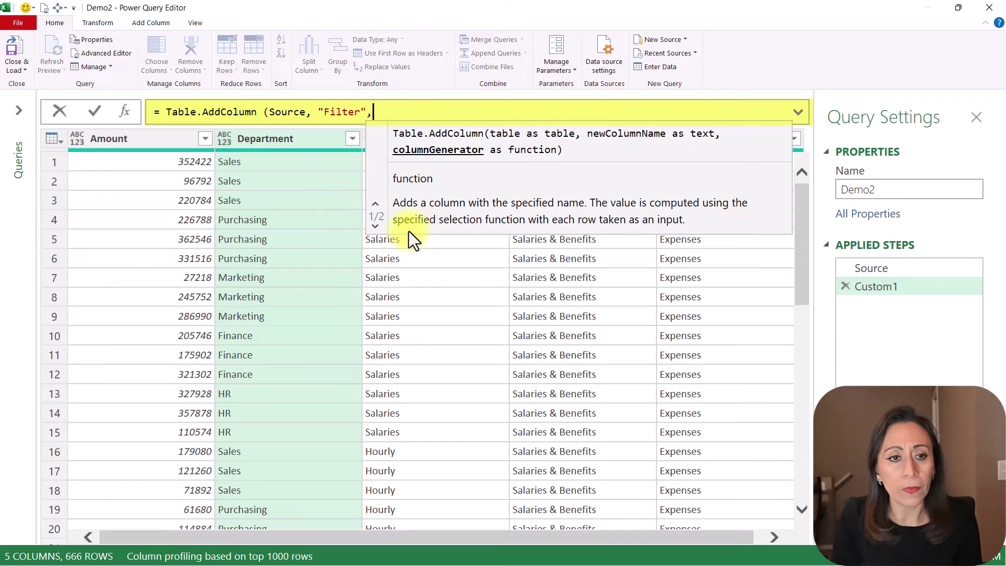
type(" each ")
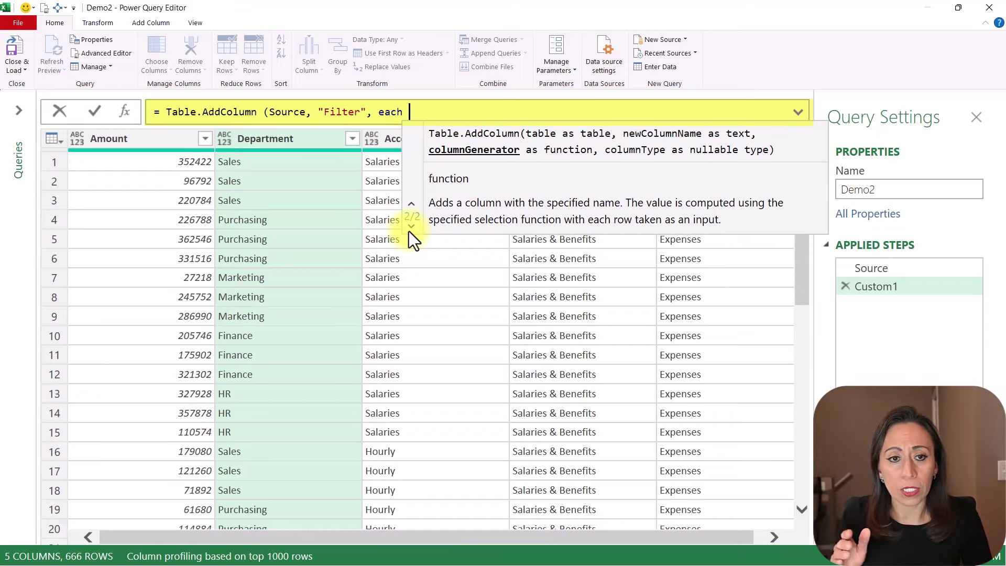
type("listcon")
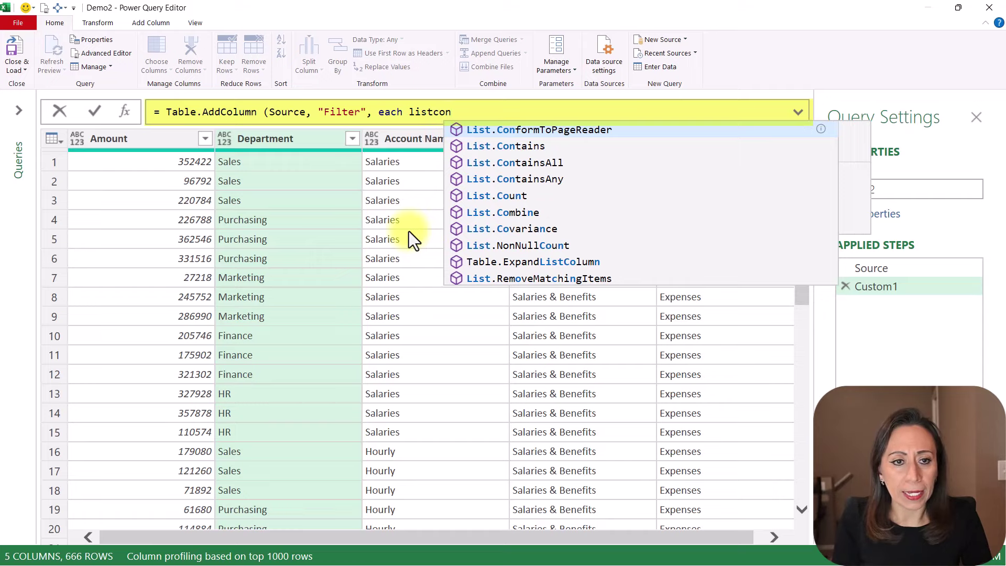
key("Down")
key("Down")
key("Down")
key("Tab")
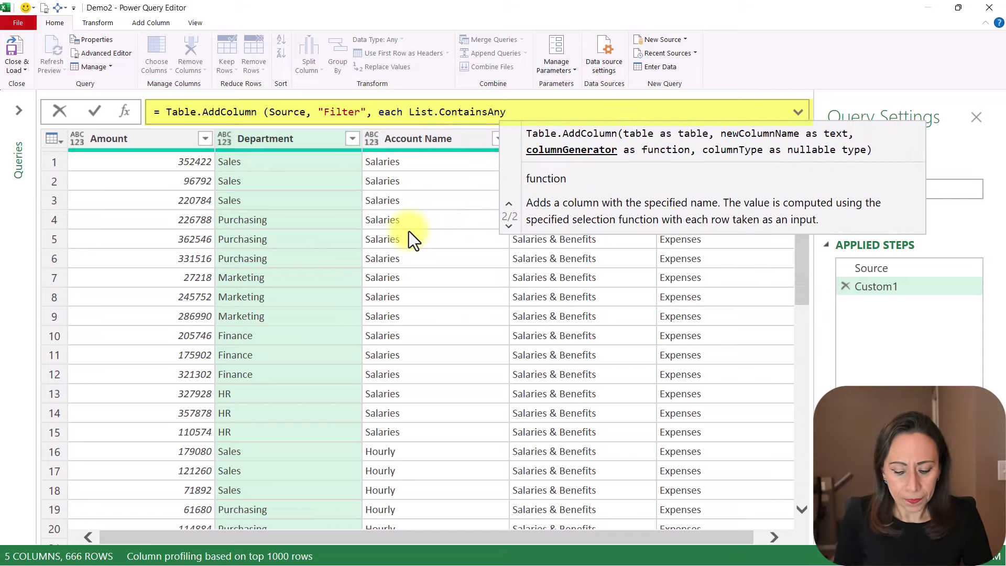
Open the List.ContainsAny arguments in the "Filter" column formula and start its first list with [Department]
type("(")
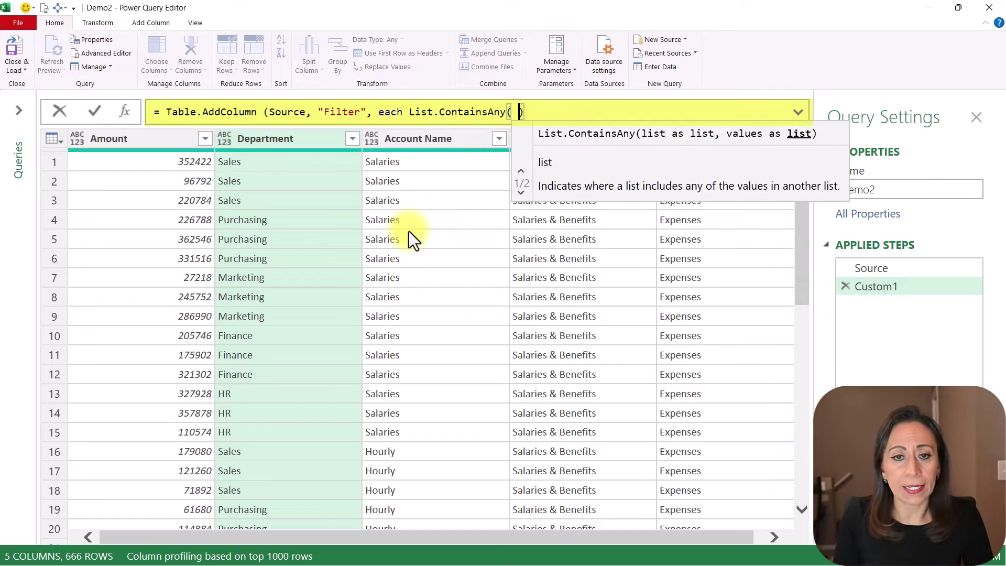
key("Left")
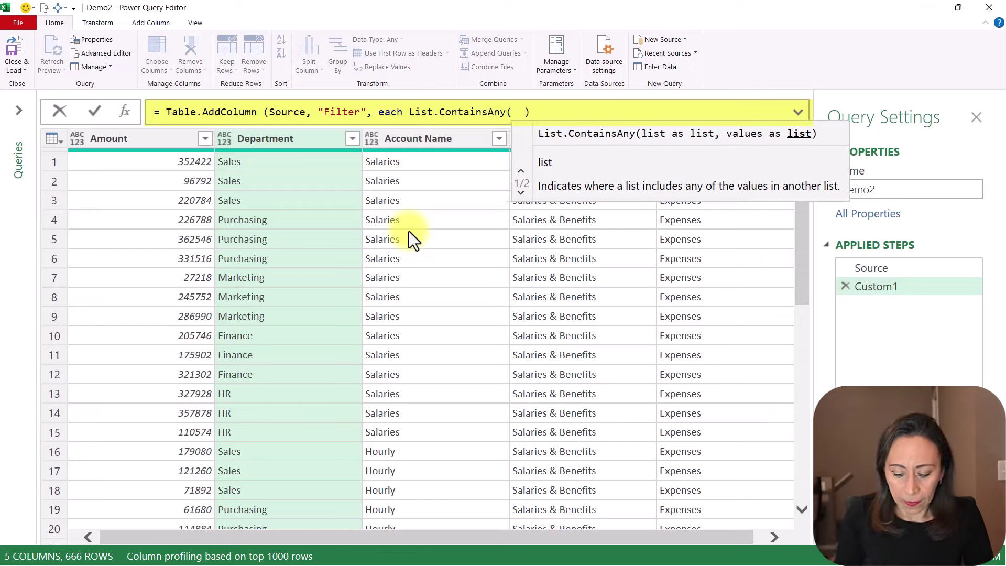
type("{")
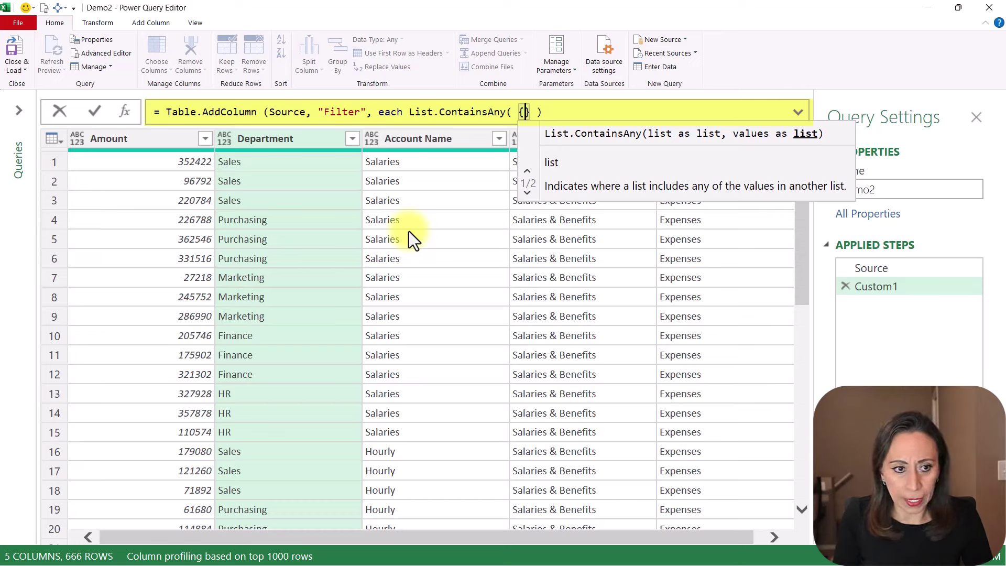
type("[")
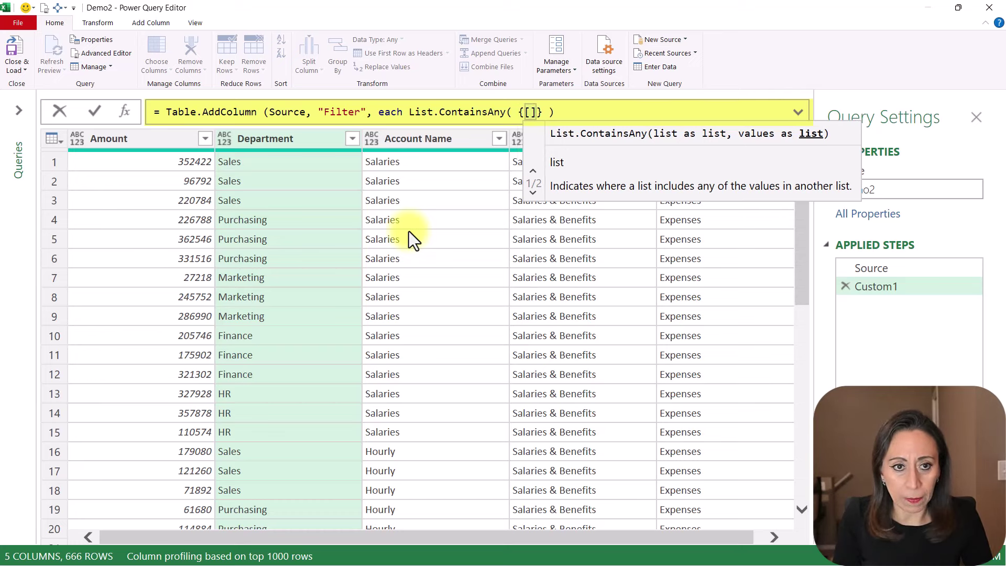
type("De")
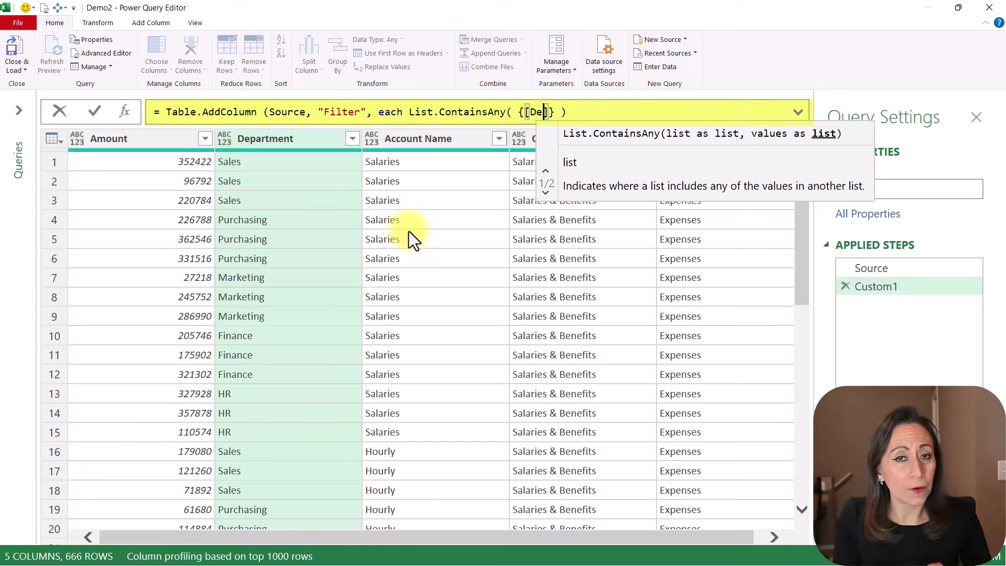
type("p")
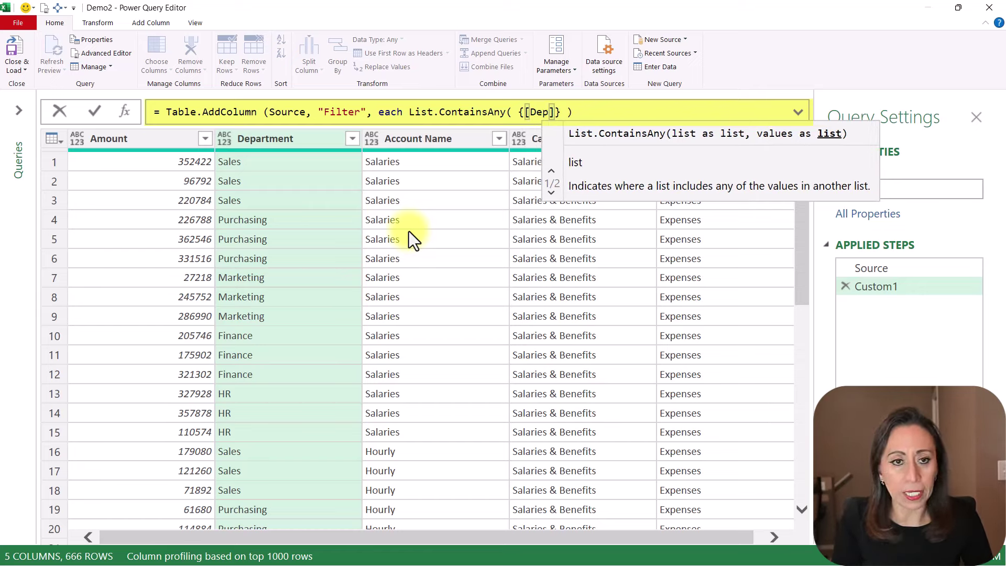
type("artment]")
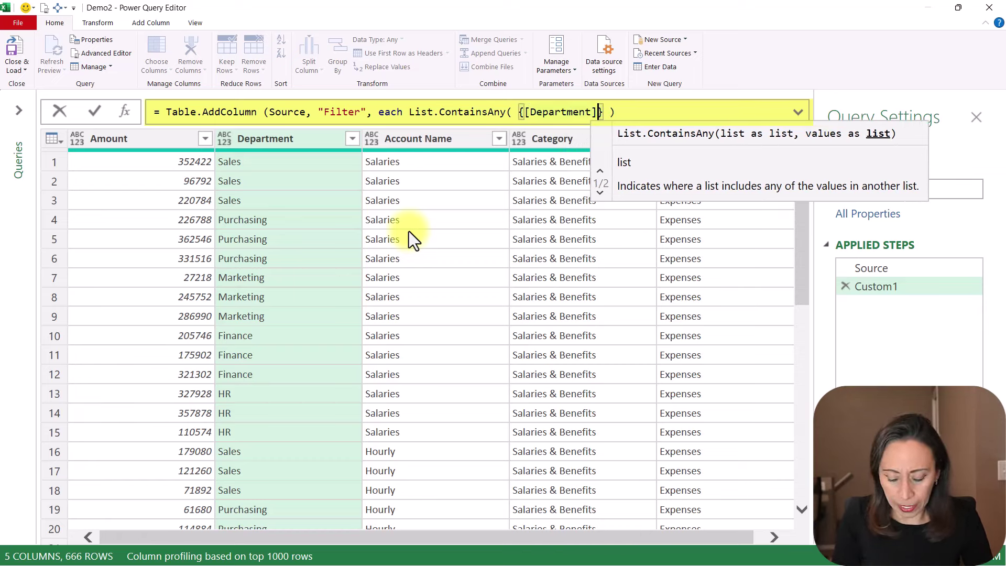
Add [Account Name] and [Type] to the first list of the List.ContainsAny function
type(", [")
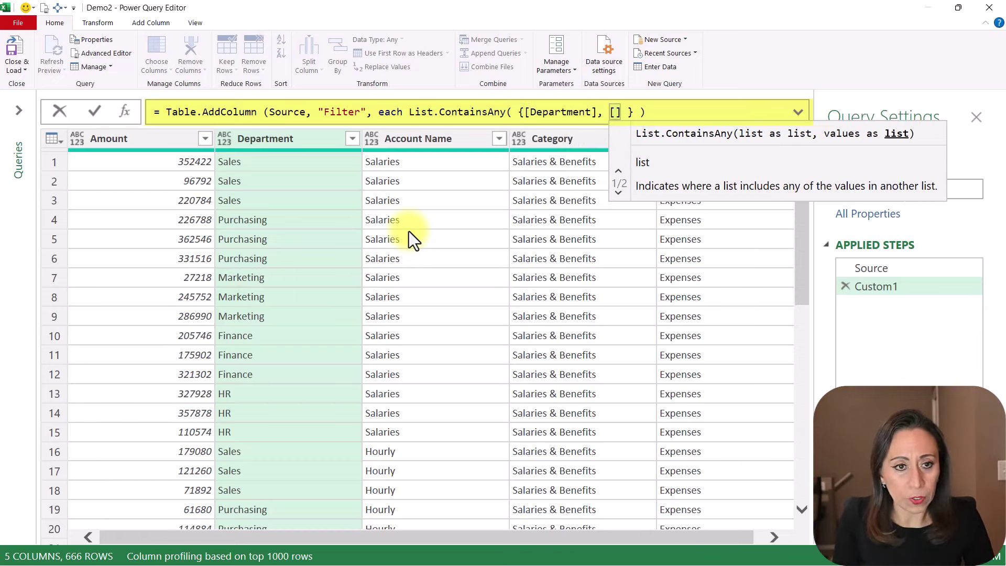
type("Accou")
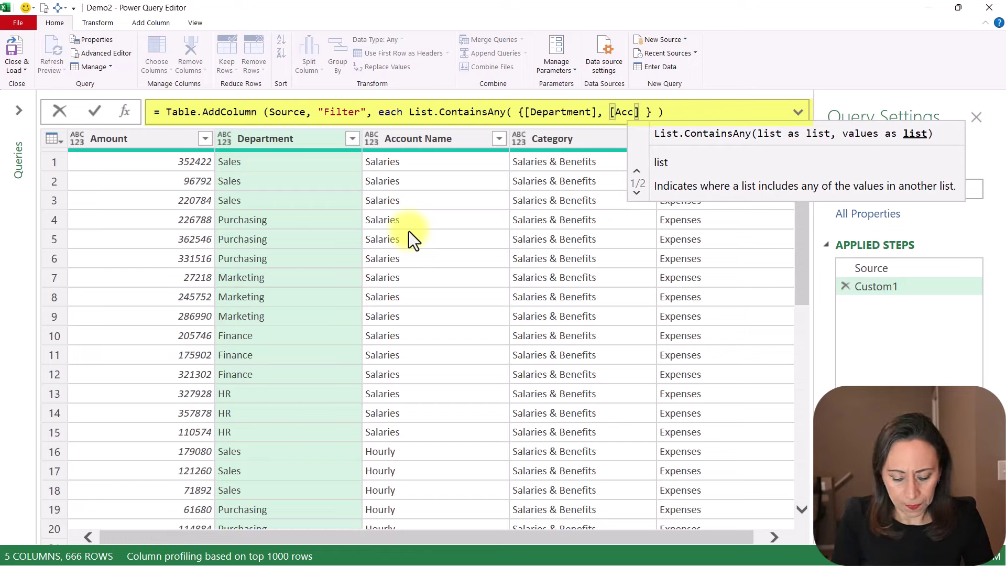
type("nt Name")
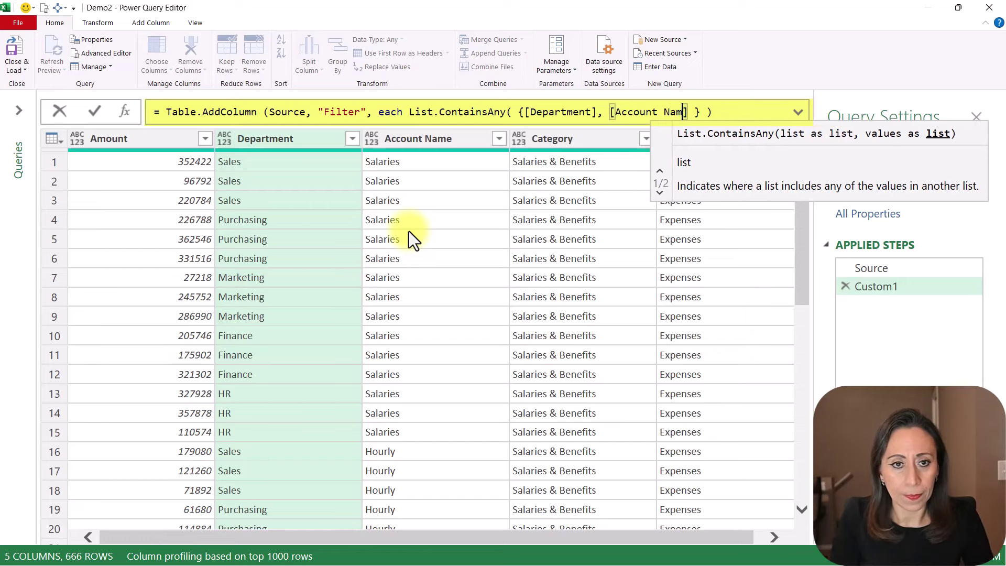
type("], ")
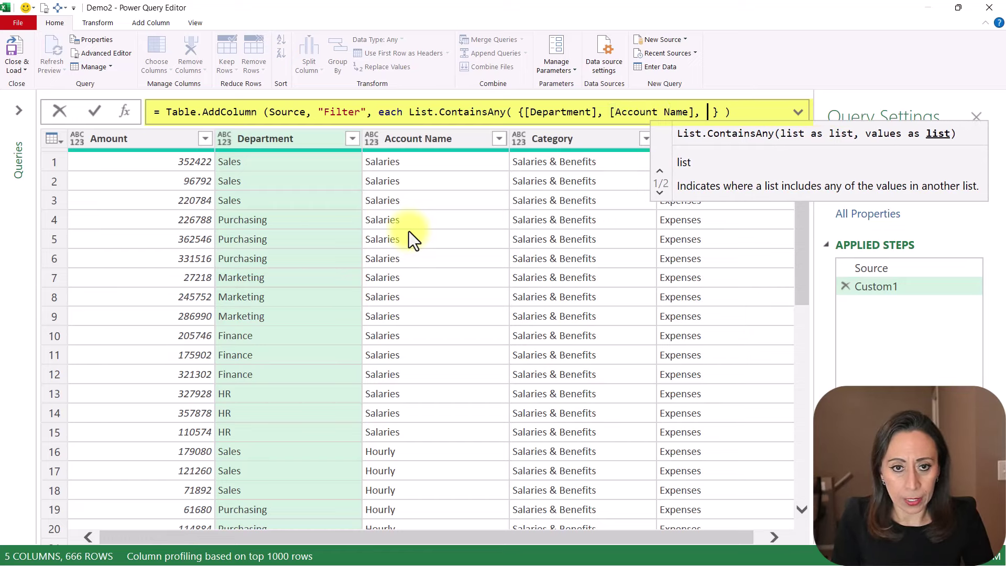
type("[")
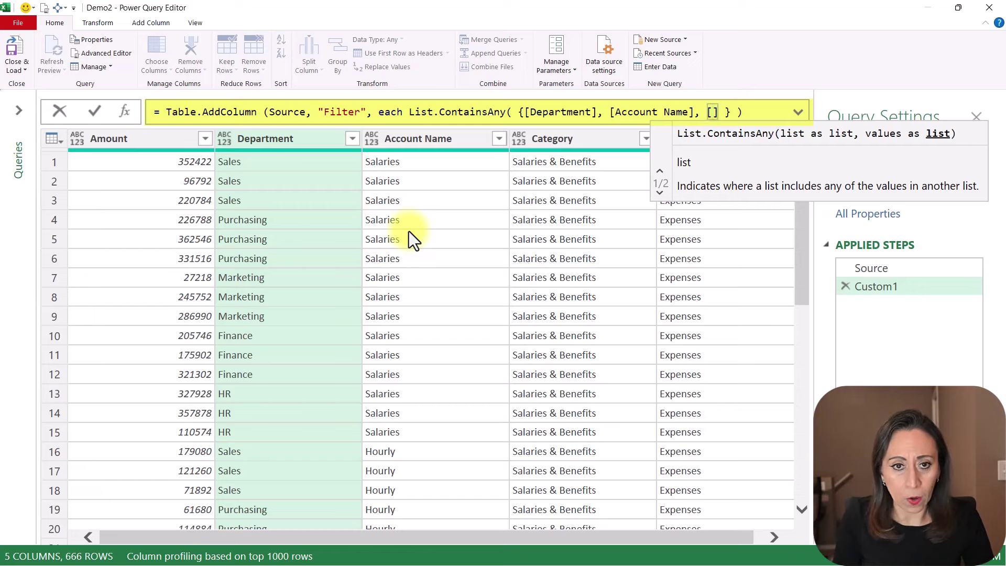
type("Type")
key("Right")
key("Right")
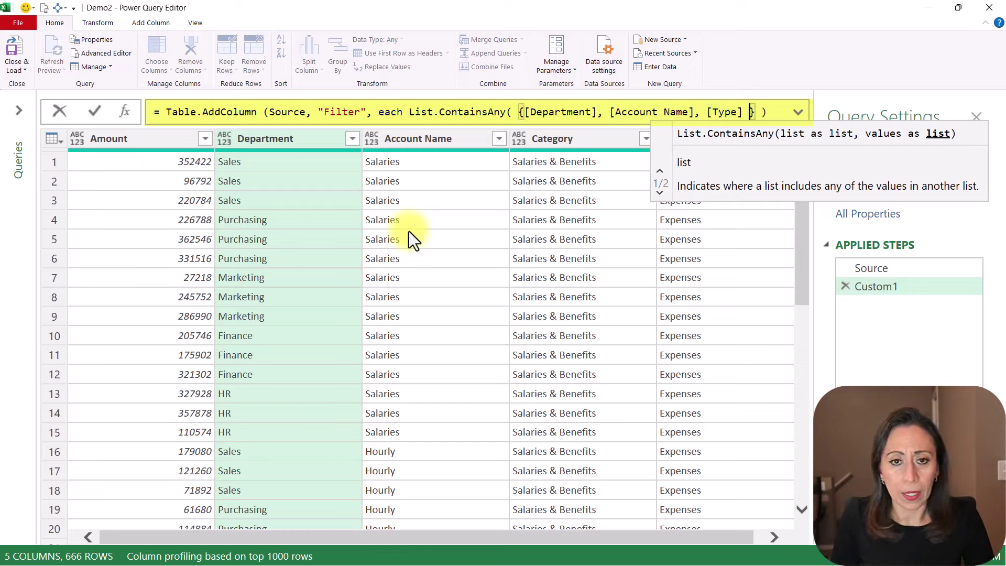
Begin a second, empty list argument for List.ContainsAny on its own indented line in the expanded formula
type(",")
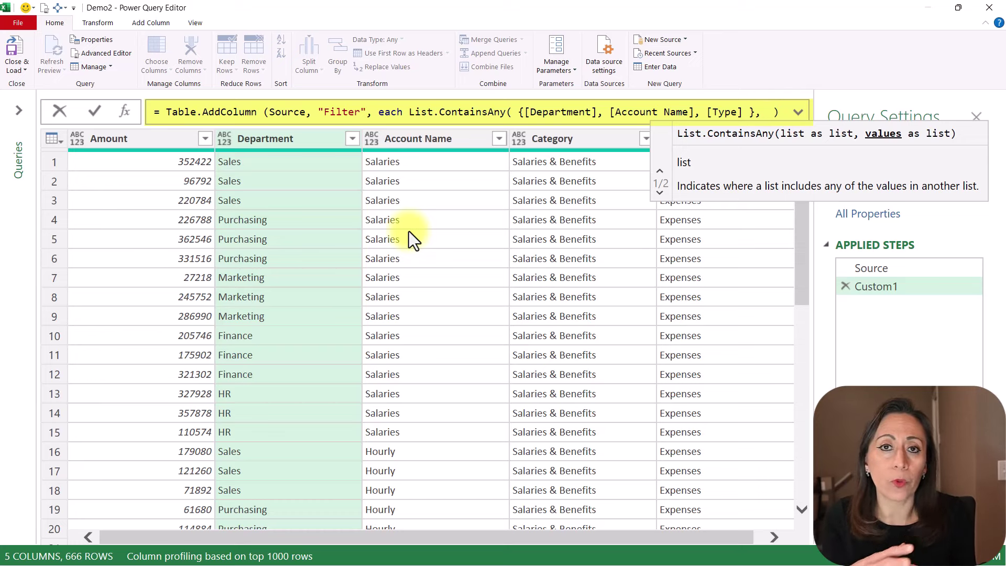
type("{")
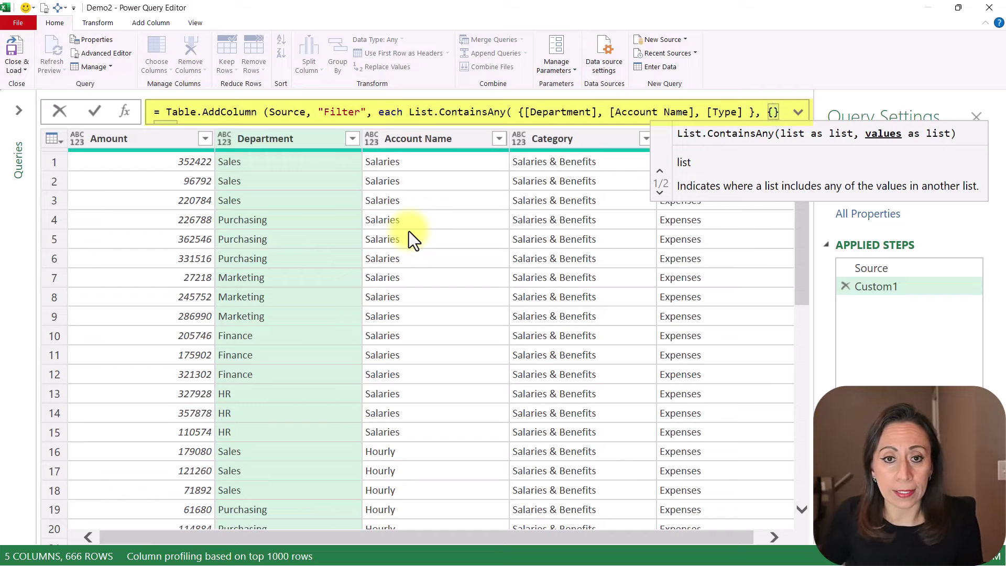
left_click(799, 113)
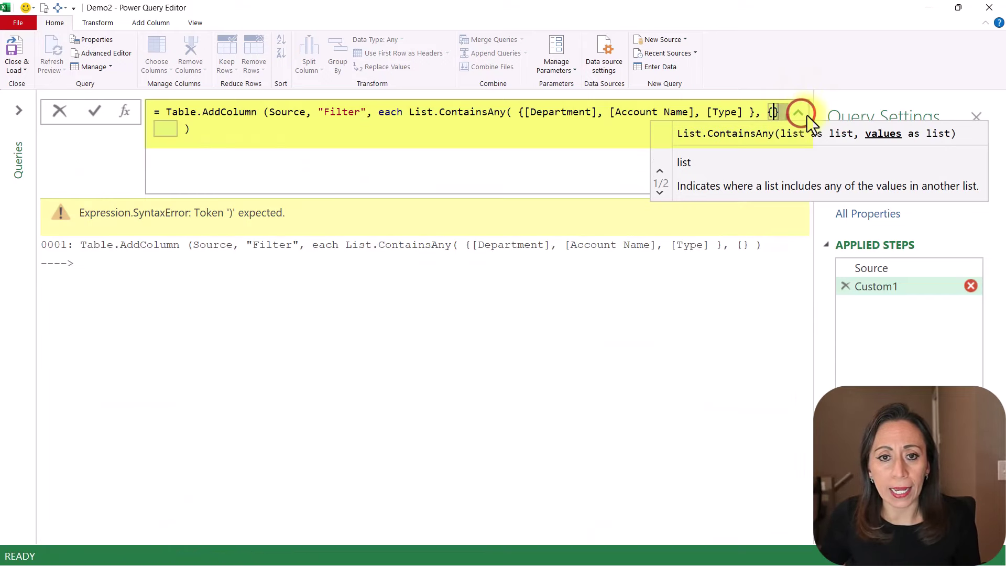
left_click(772, 112)
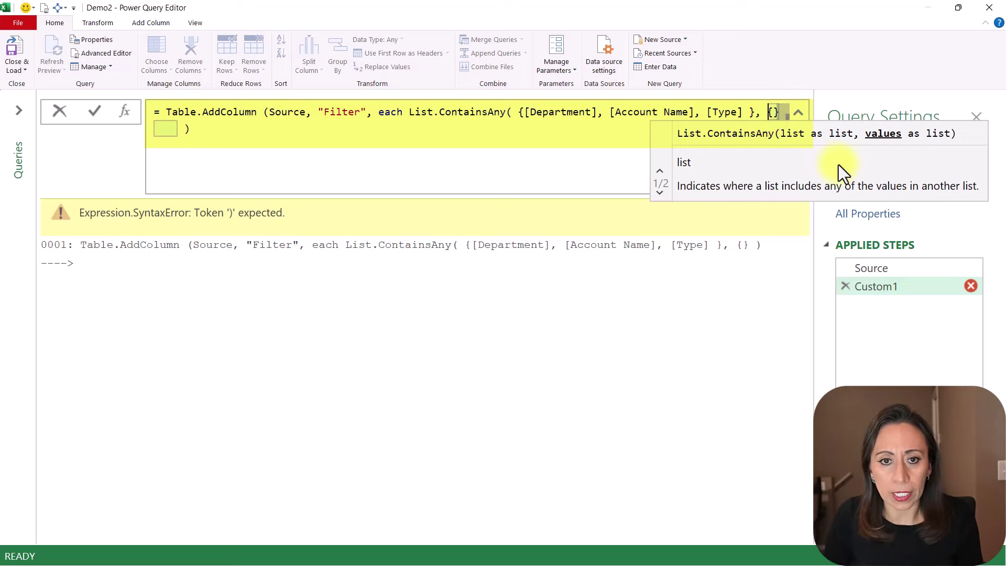
key("Left")
key("shift+Return")
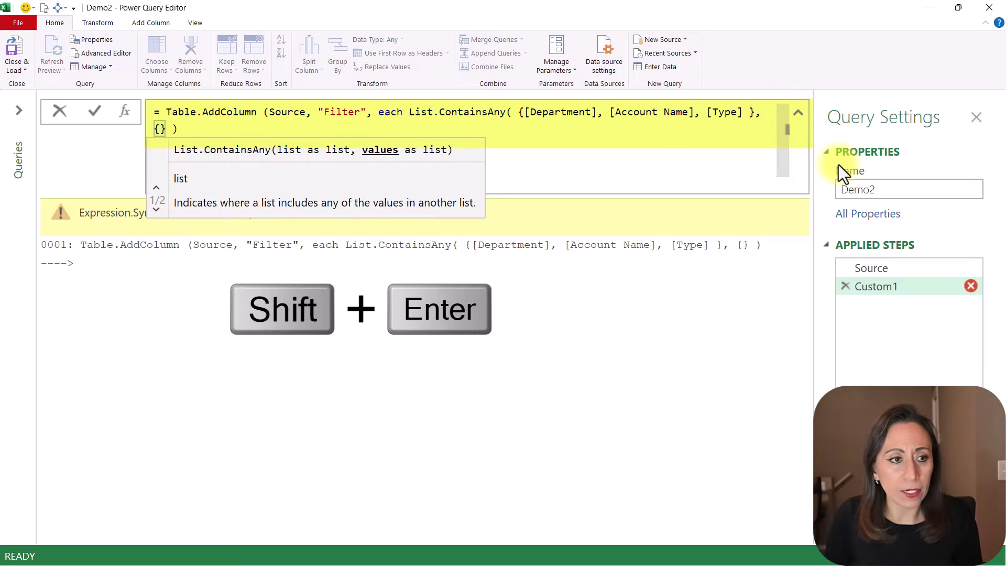
key("ctrl+bracketright")
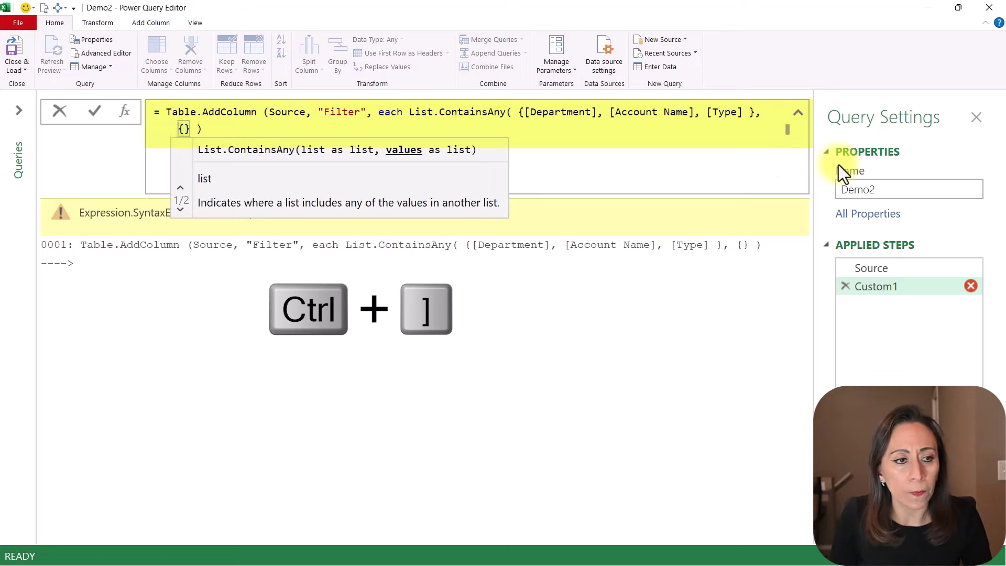
key("Right")
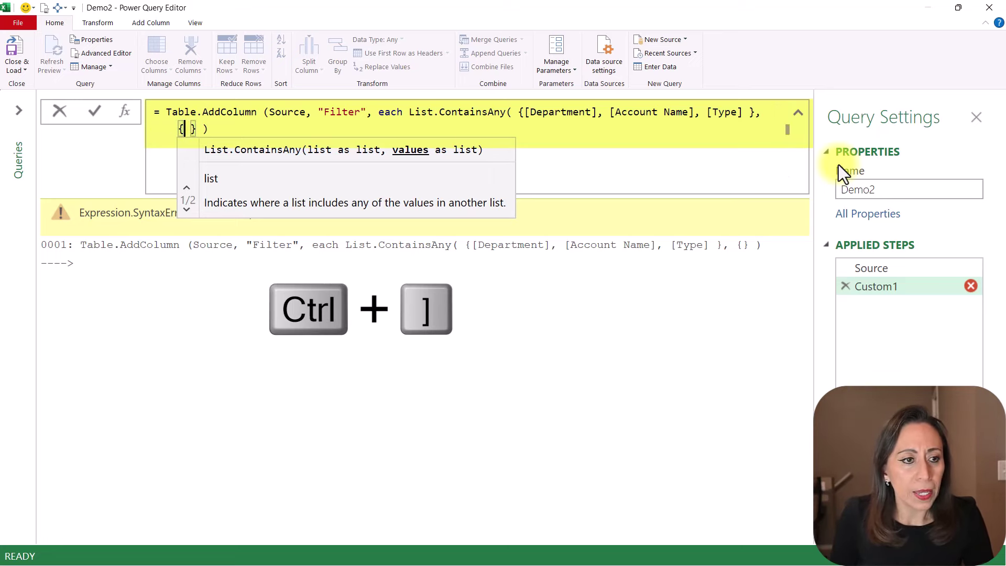
Fill the second list with "Purchasing", "Revenue" and "Other", close the Table.AddColumn formula and commit it
type("\"")
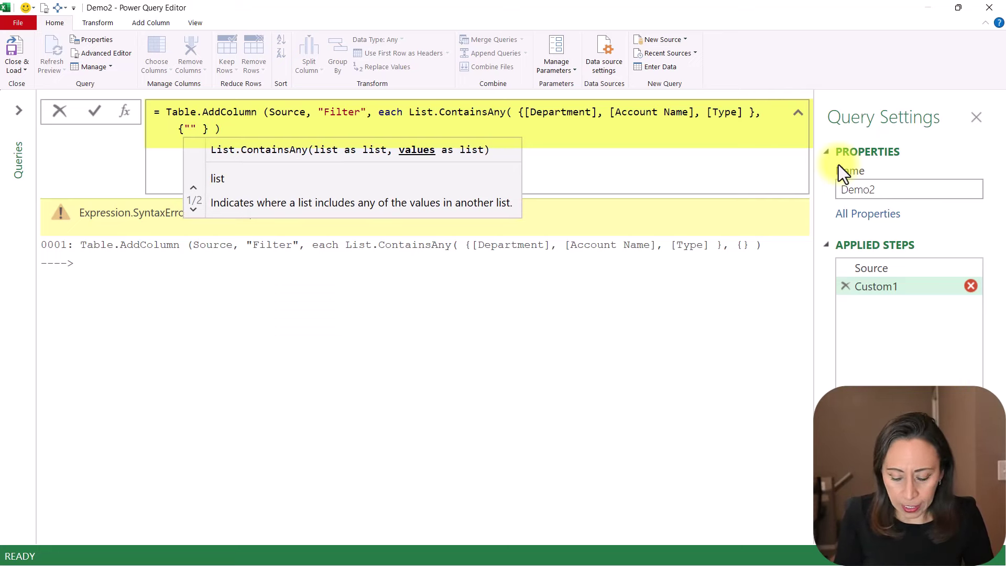
type("Purchasing")
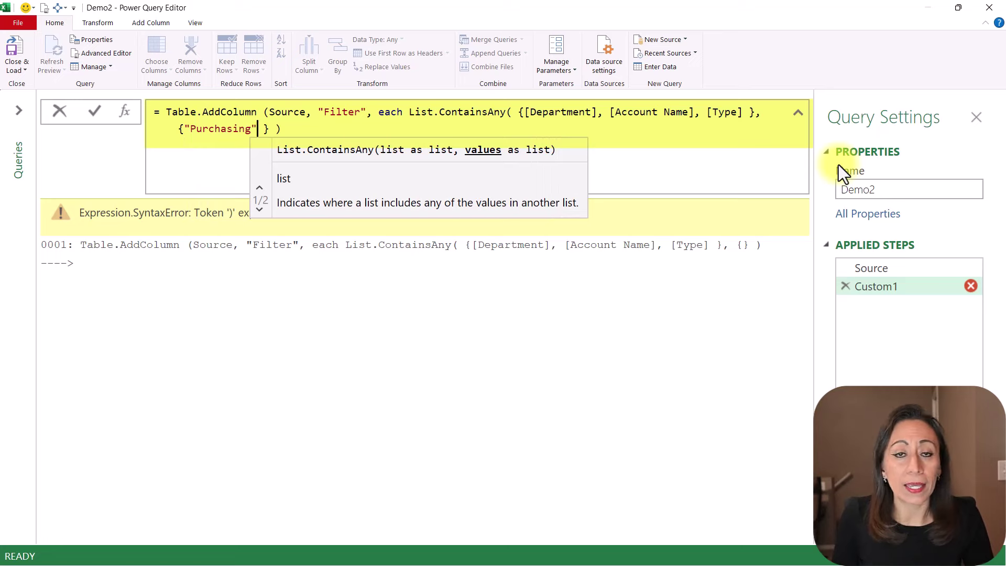
type(",")
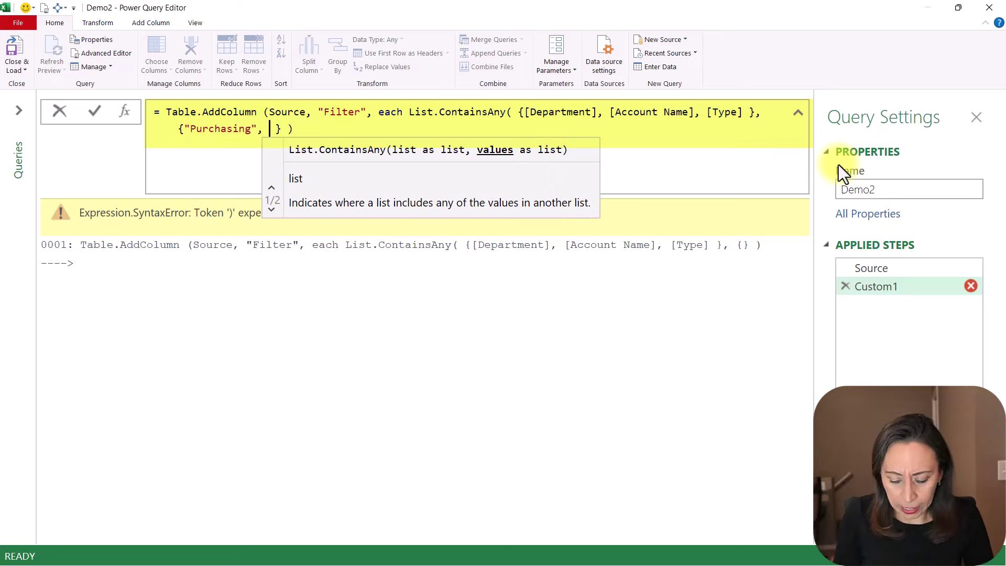
type(" \"Revenue")
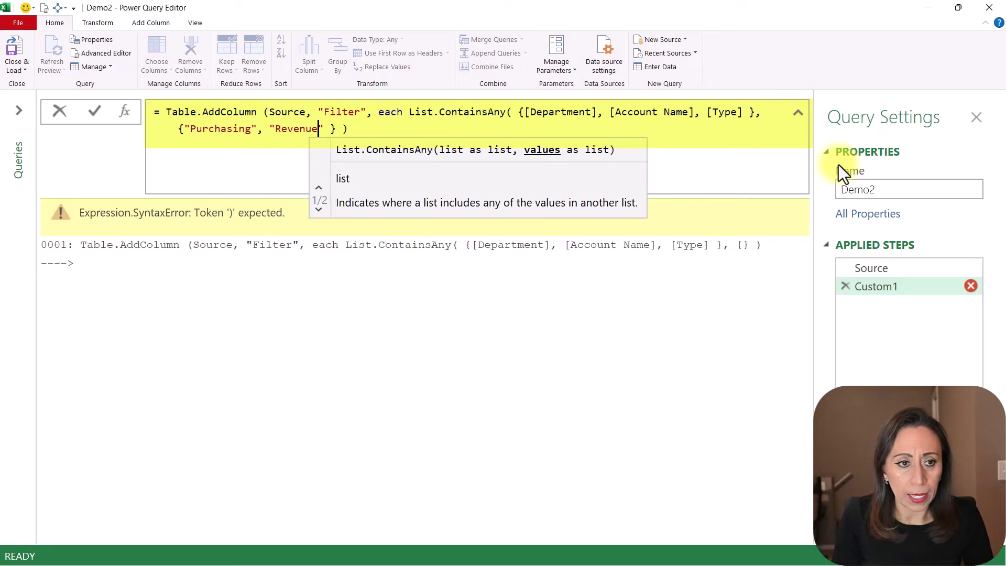
type("\"")
type("\", ")
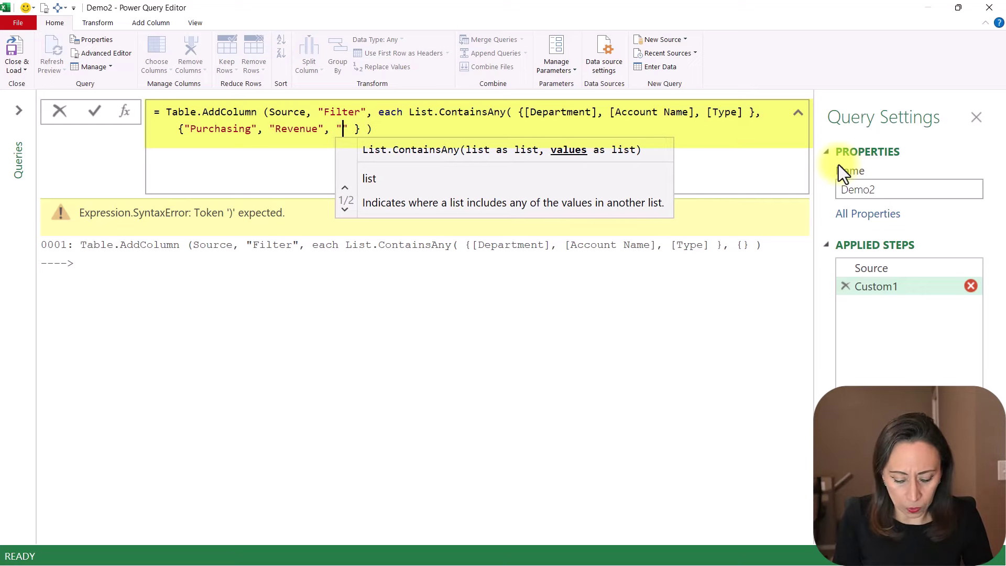
type("\"Other")
key("End")
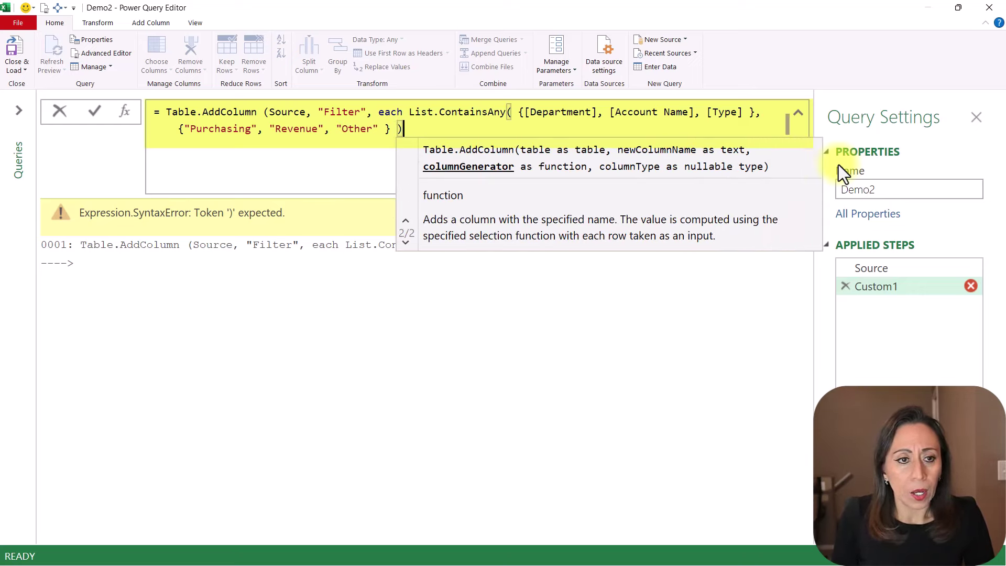
type(")")
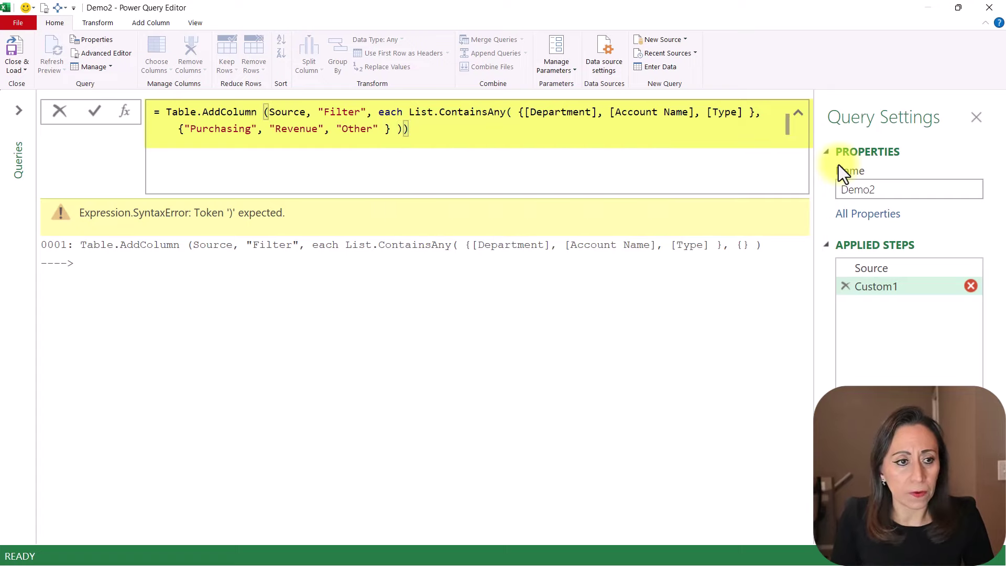
key("Return")
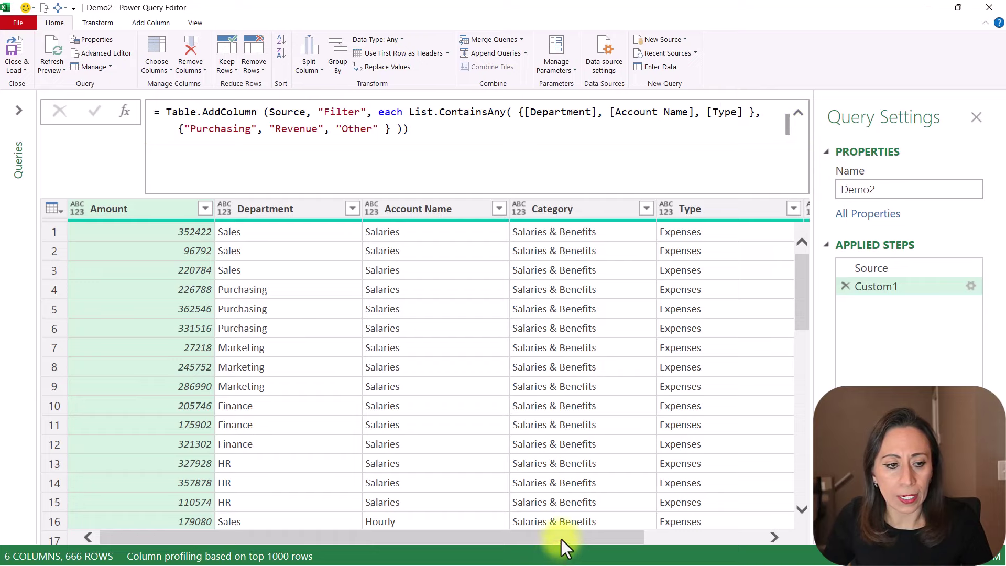
Check the Filter column against the list of search values by inspecting the record in row 4
left_click_drag(560, 538, 764, 548)
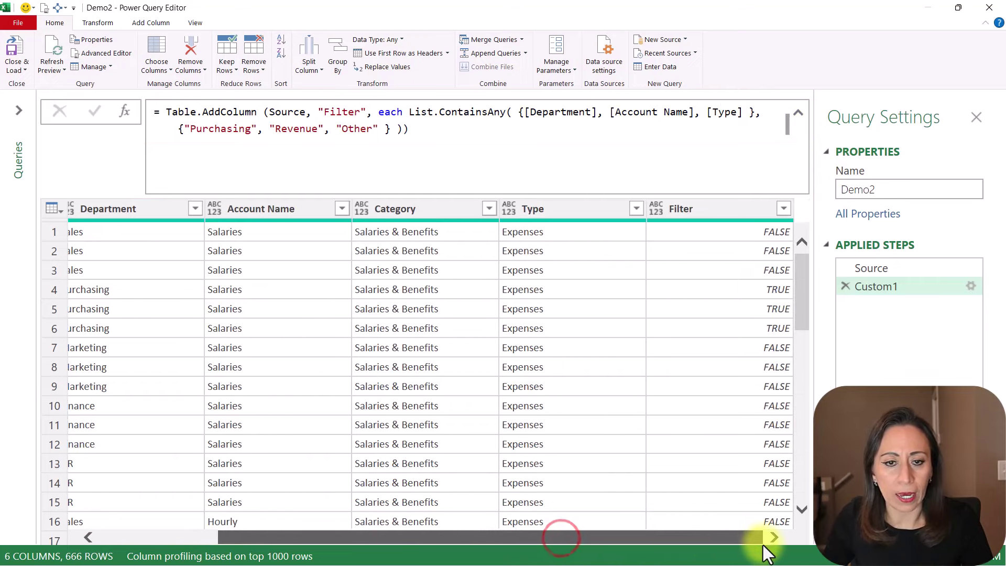
left_click(730, 204)
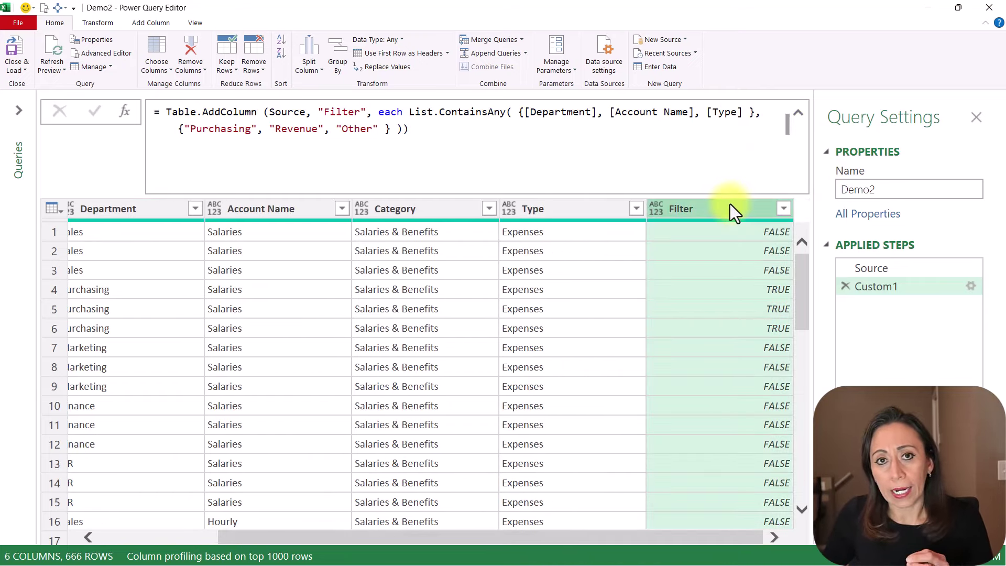
left_click_drag(384, 130, 178, 131)
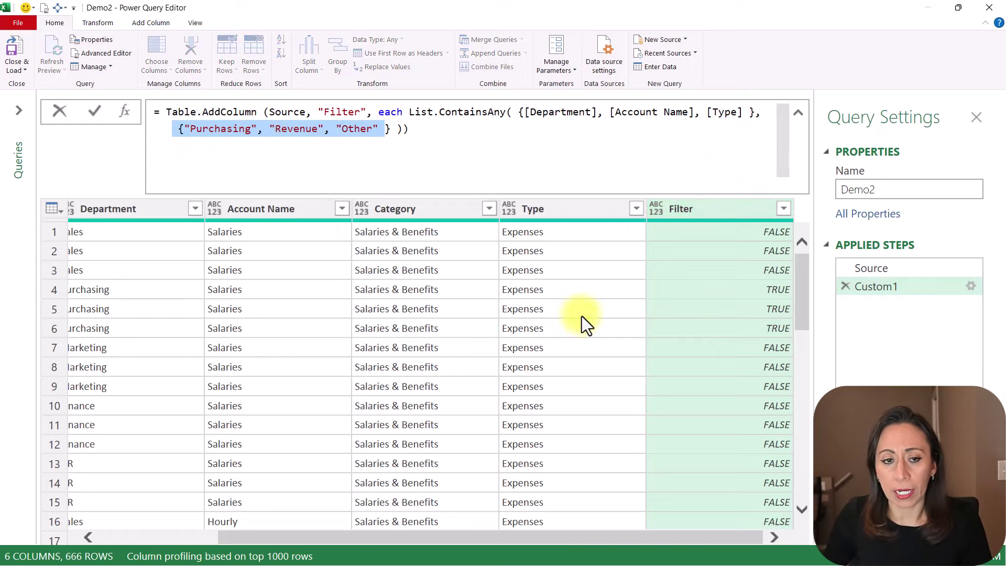
left_click(713, 292)
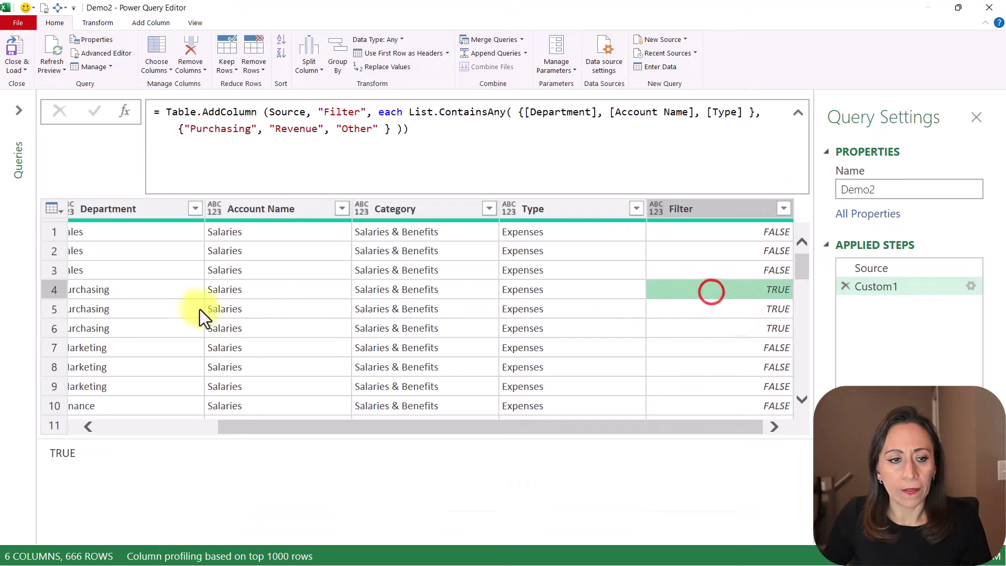
left_click(62, 290)
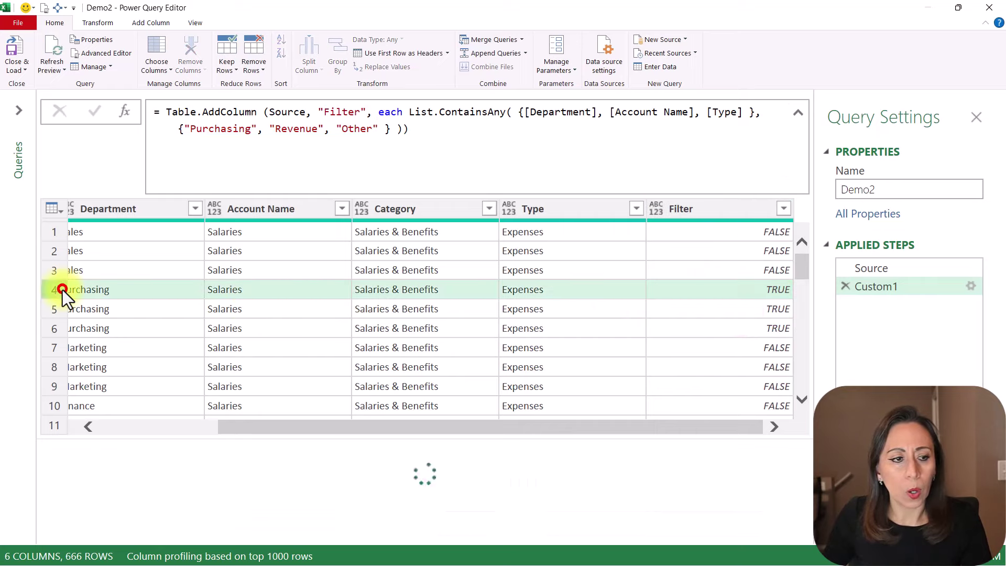
left_click(89, 428)
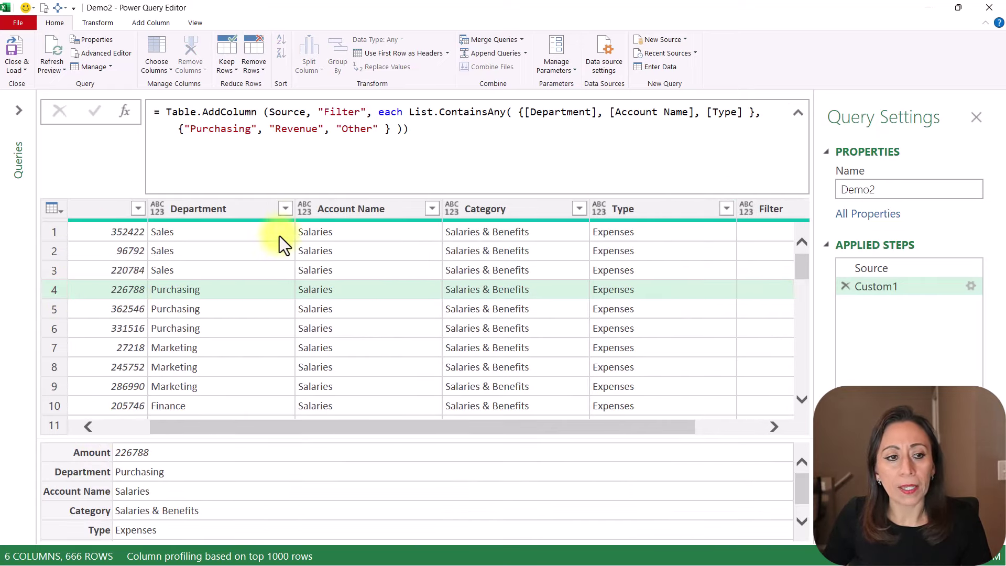
Examine the Filter results near the end of the table, inspecting the Type value and full record of row 651
scroll(696, 359, "down", 5)
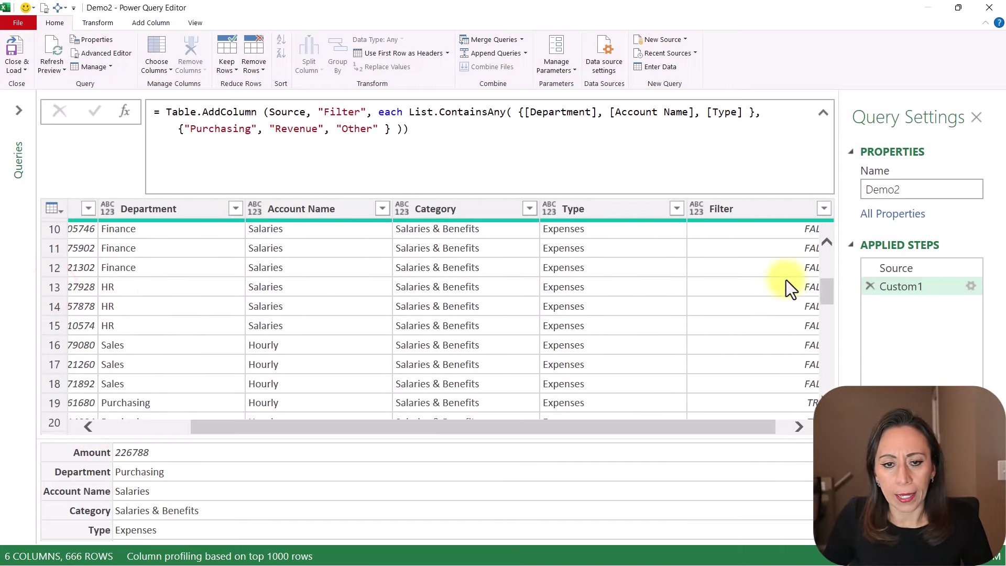
scroll(807, 299, "down", 2)
left_click_drag(828, 322, 826, 378)
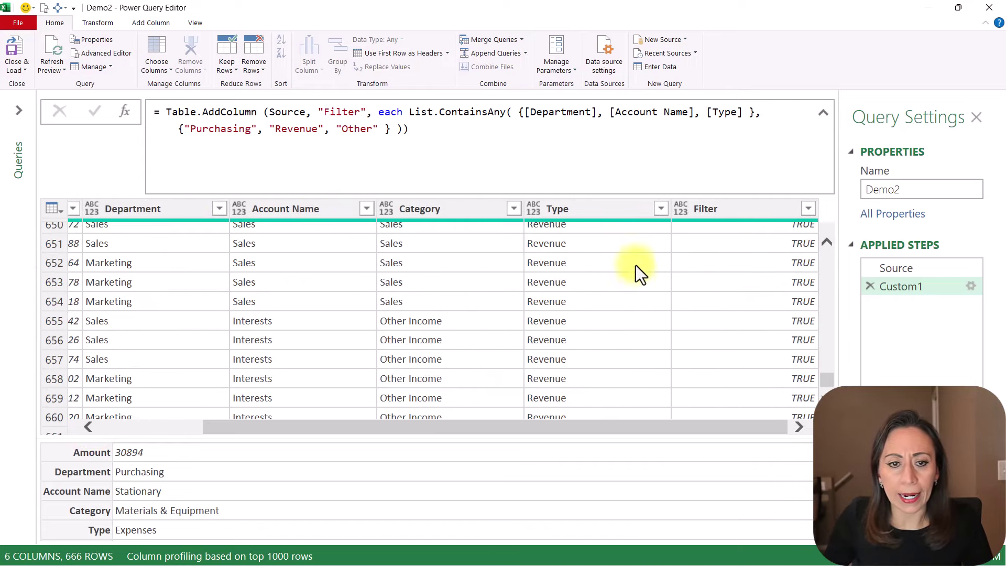
left_click(640, 247)
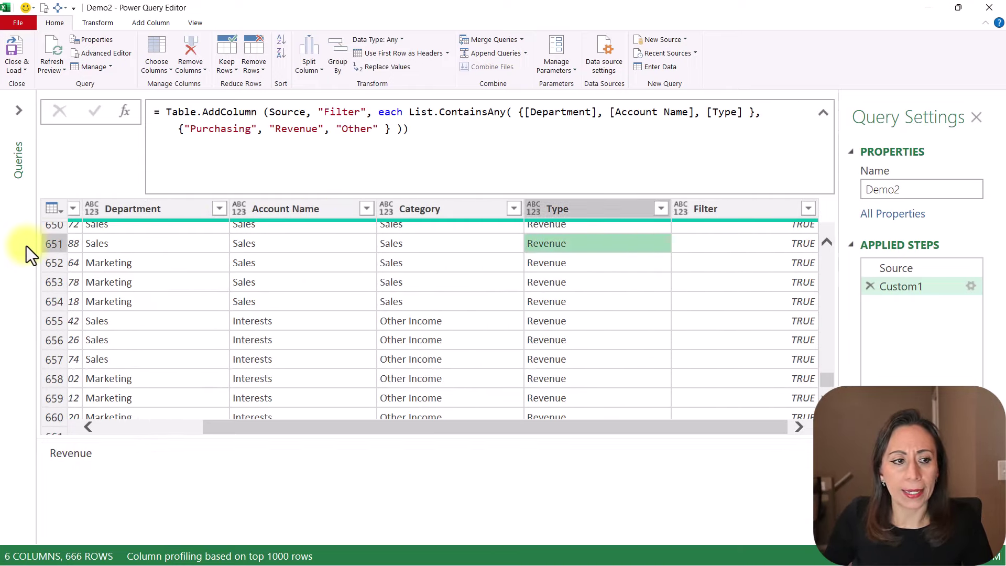
left_click(58, 243)
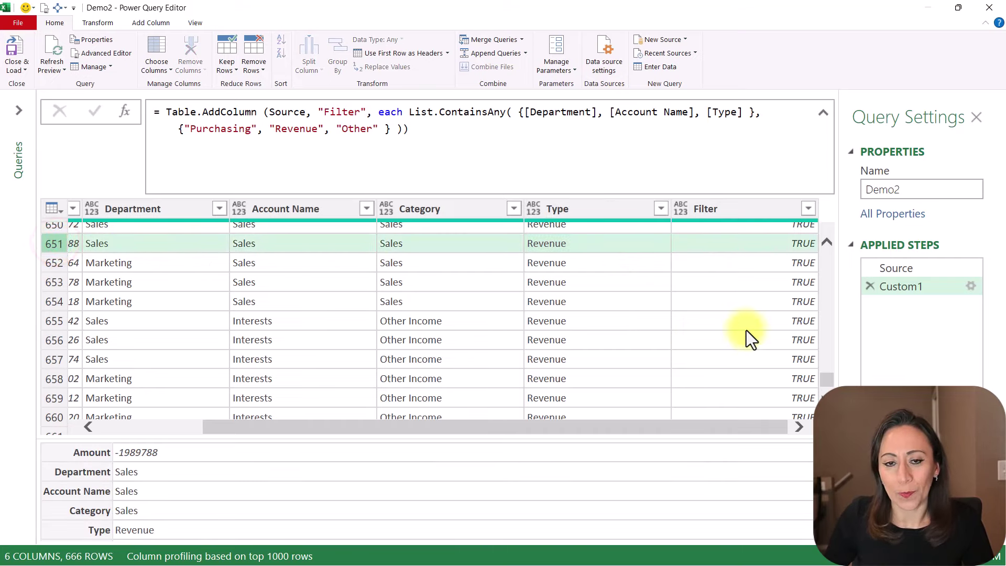
Filter the Filter column to exclude TRUE and keep only the FALSE rows
left_click(706, 209)
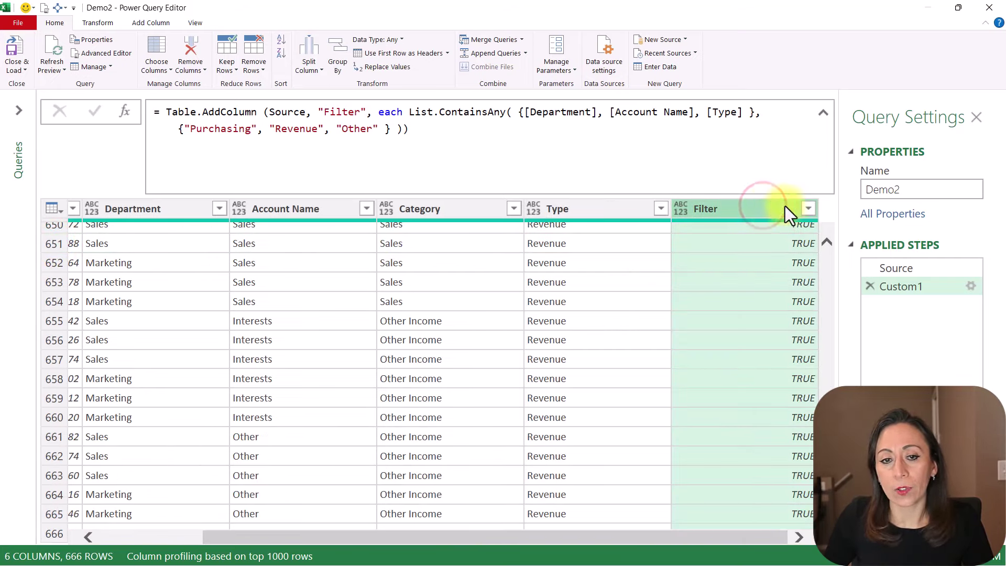
left_click(809, 208)
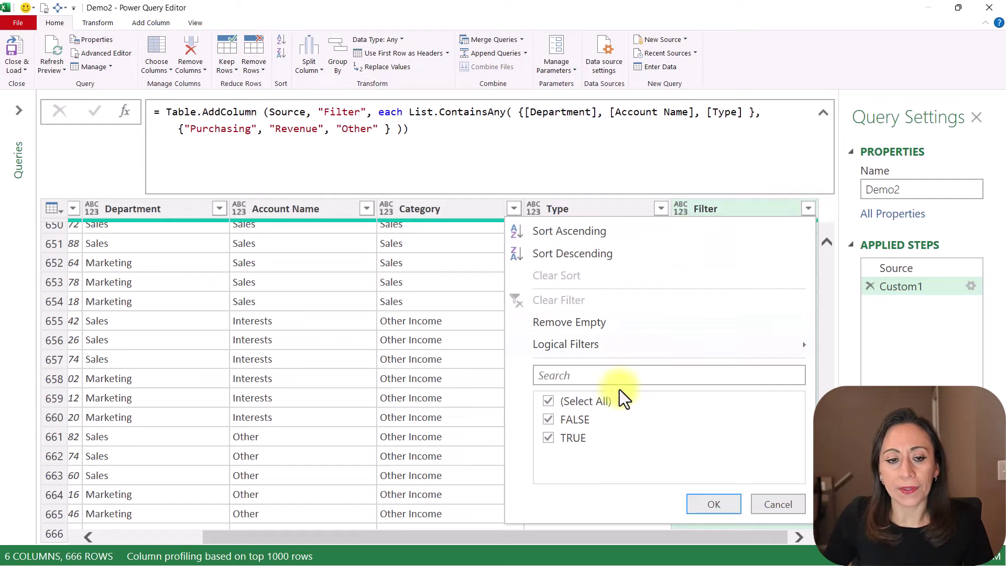
left_click(570, 435)
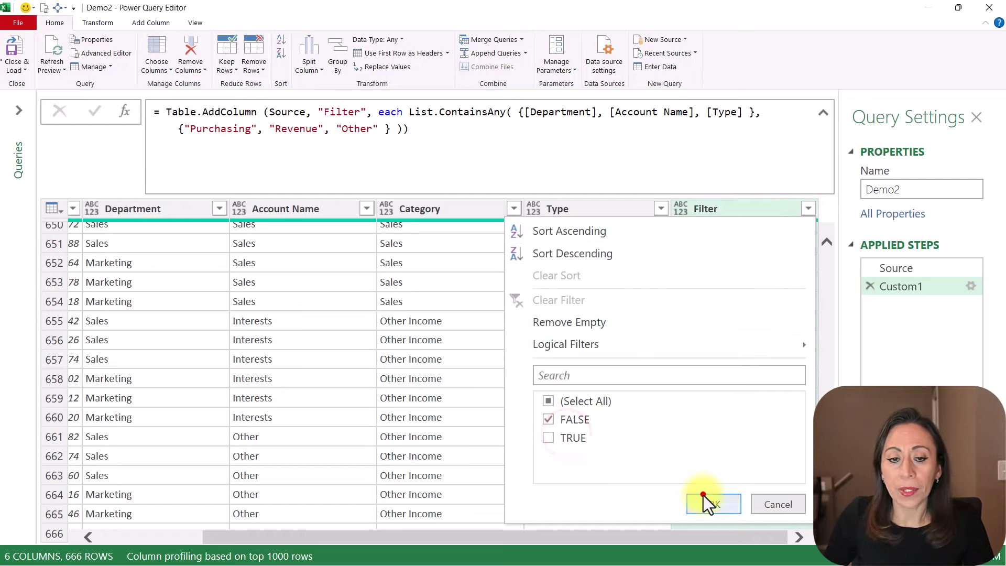
left_click(703, 498)
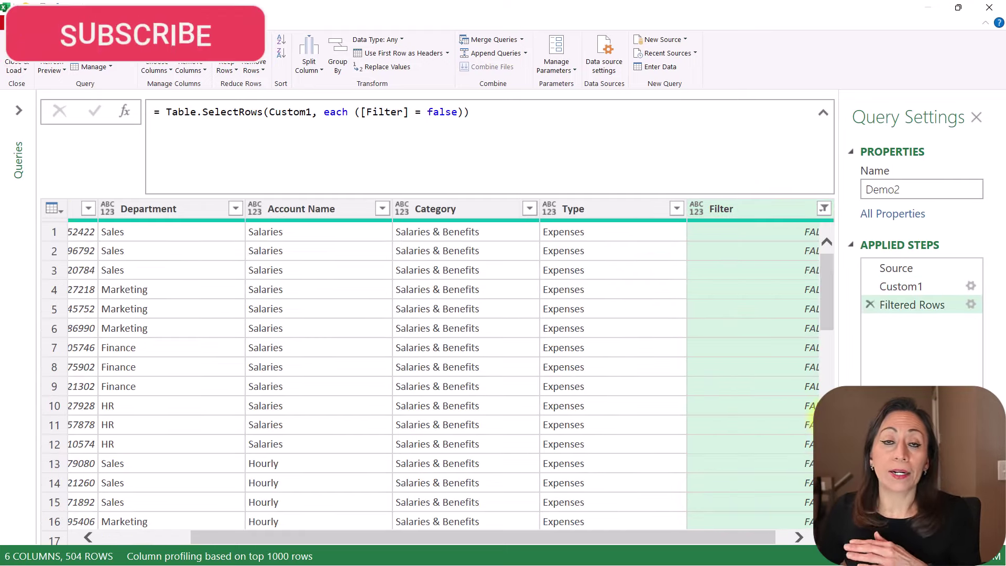
Review the Custom1 formula, return to Filtered Rows to remove the Filter column, and collapse the formula bar
left_click(917, 286)
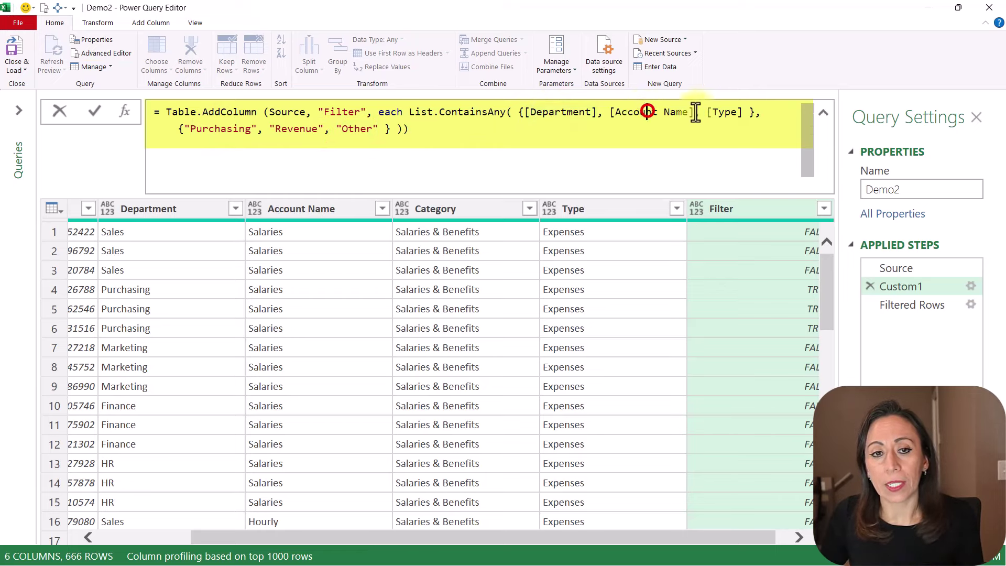
left_click(923, 306)
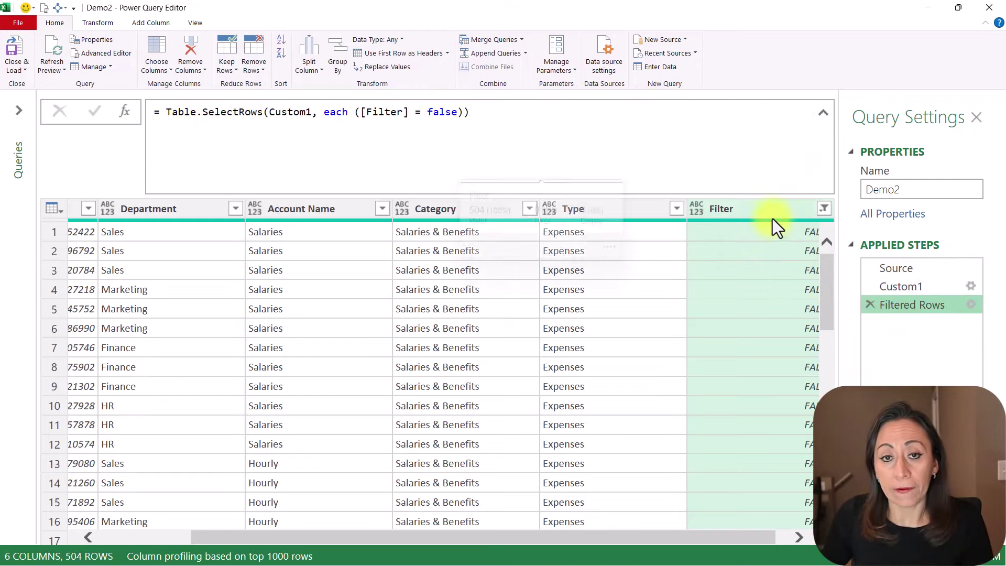
key("Delete")
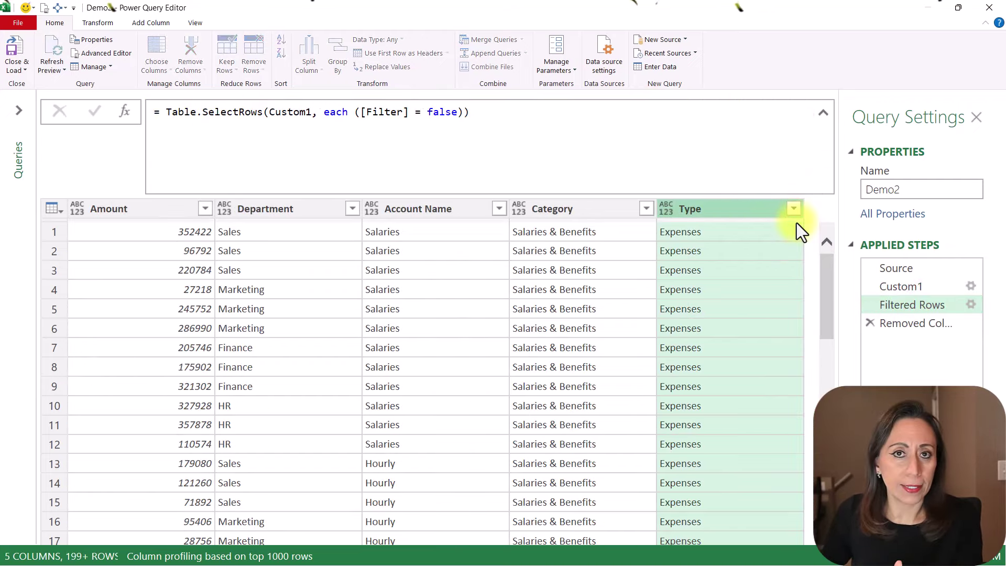
left_click(822, 113)
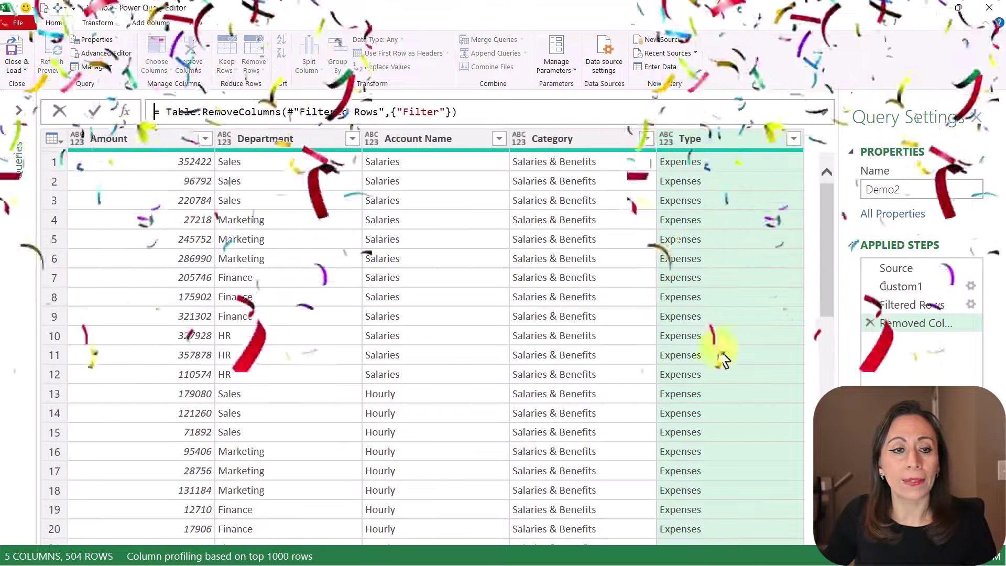